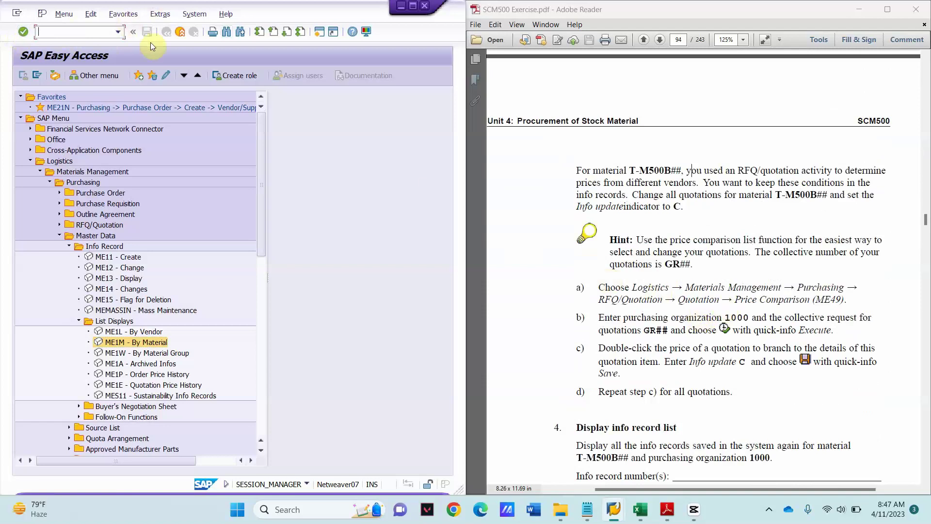
Start the Price Comparison List transaction ME49 and look up the collective RFQ number in the Notepad notes.
type("me49")
key("Return")
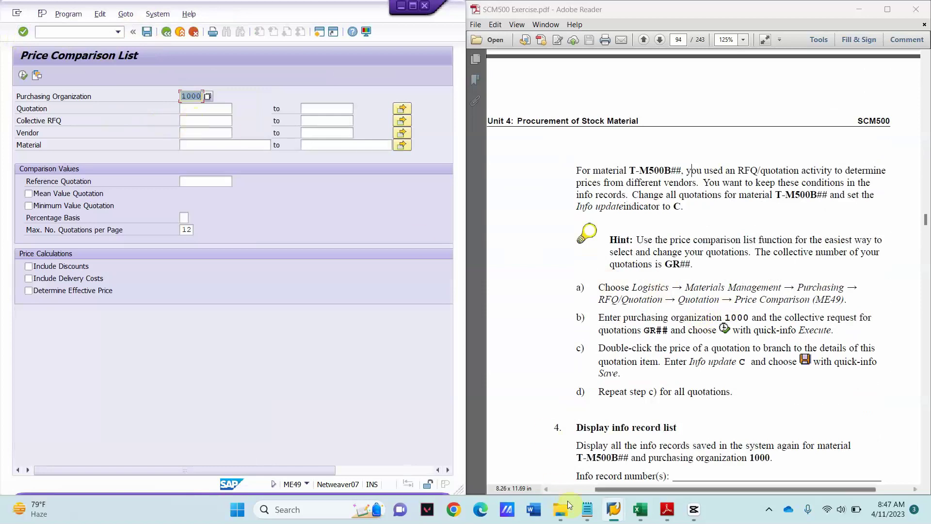
left_click(586, 509)
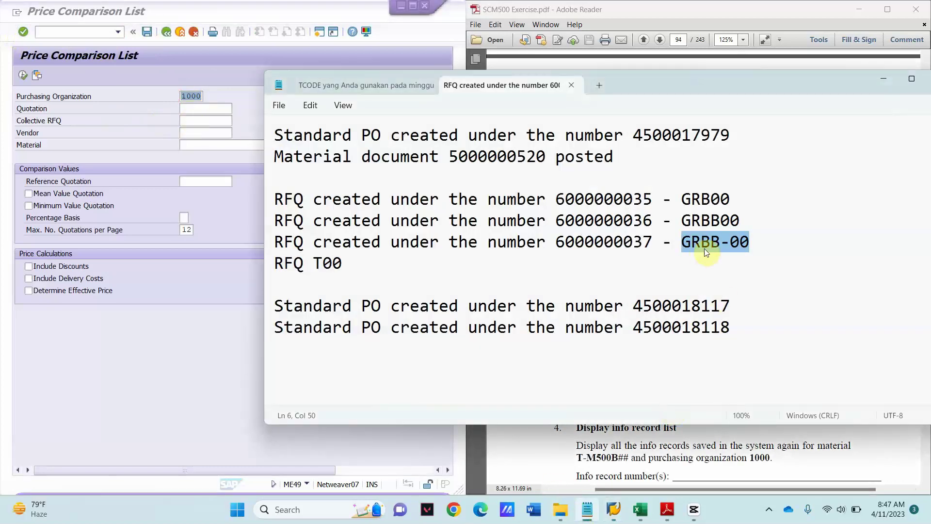
left_click(710, 325)
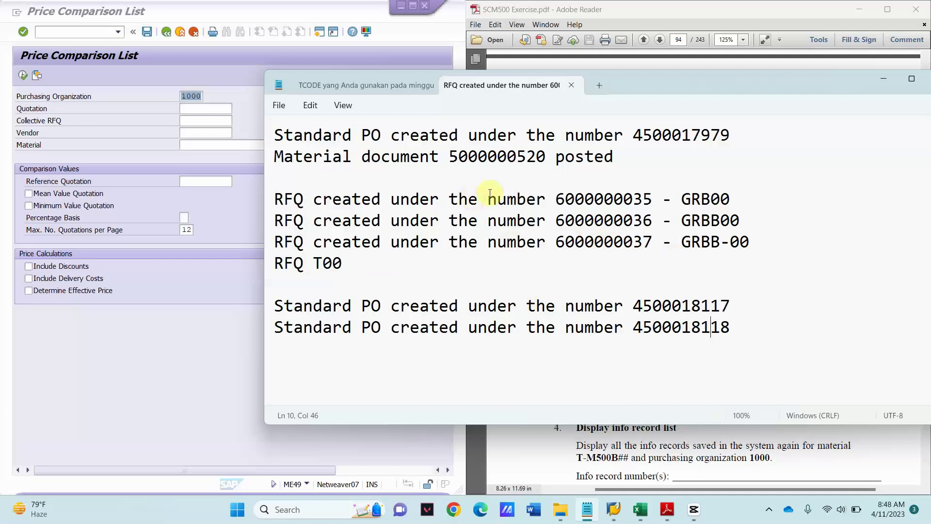
left_click(760, 245)
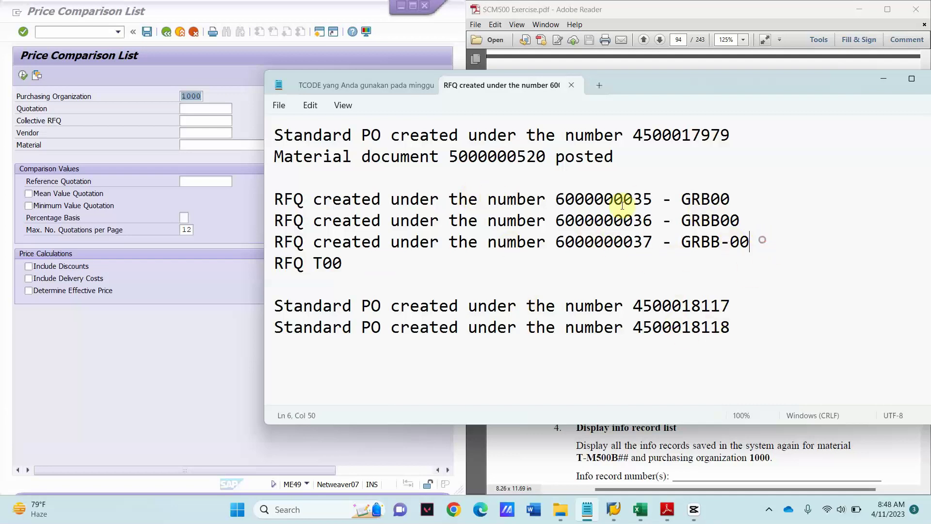
Run the price comparison list in SAP for purchasing organization 1000 and collective RFQ GRBB-00.
left_click(226, 119)
left_click(200, 109)
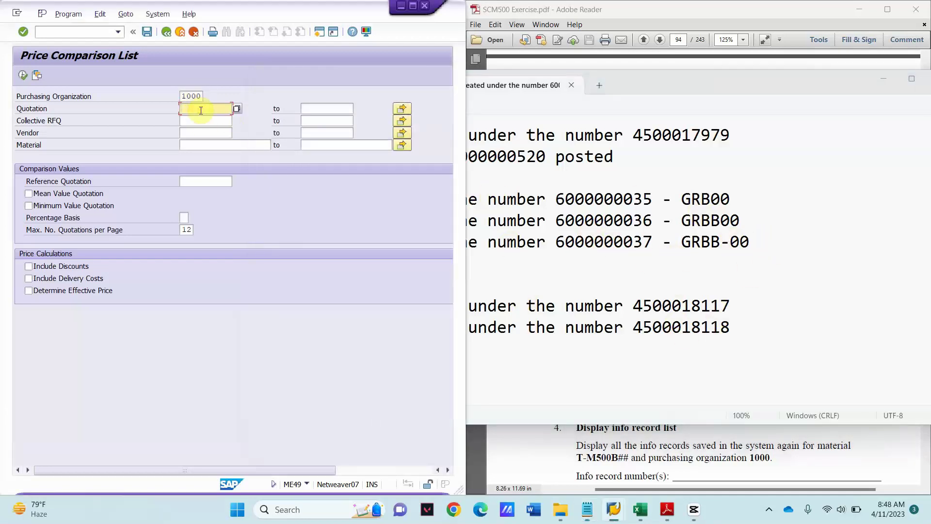
left_click(203, 122)
type("GRBB-00")
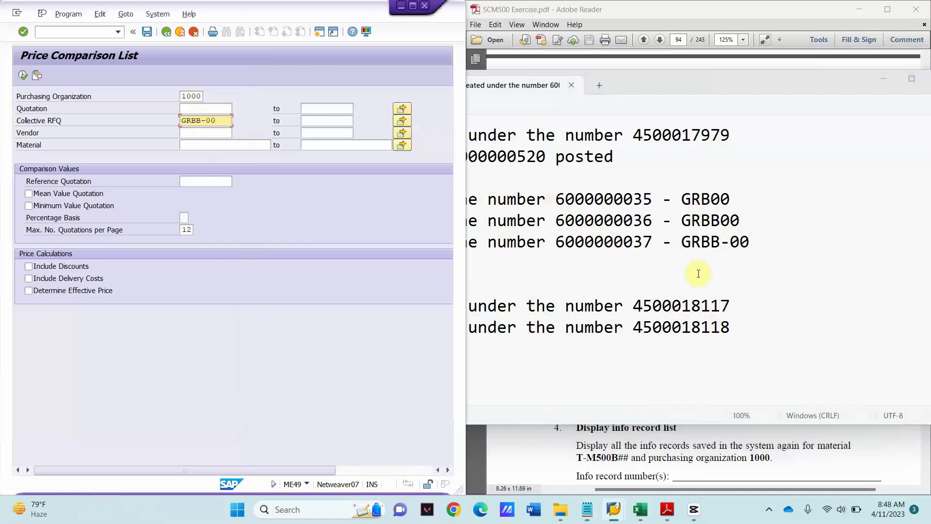
left_click(731, 467)
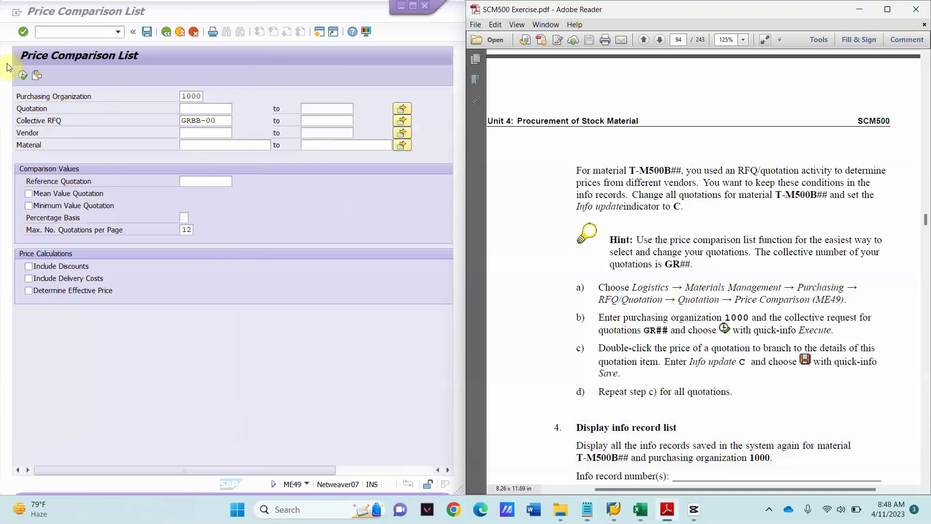
left_click(23, 75)
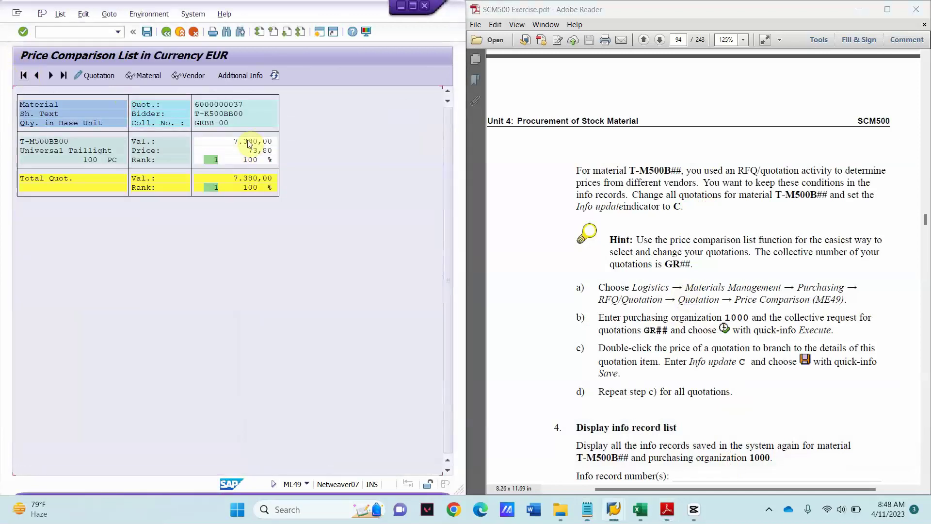
Open the quotation item from its price, set InfoUpdate to C (update without plant), and save the quotation.
left_click(259, 150)
double_click(258, 151)
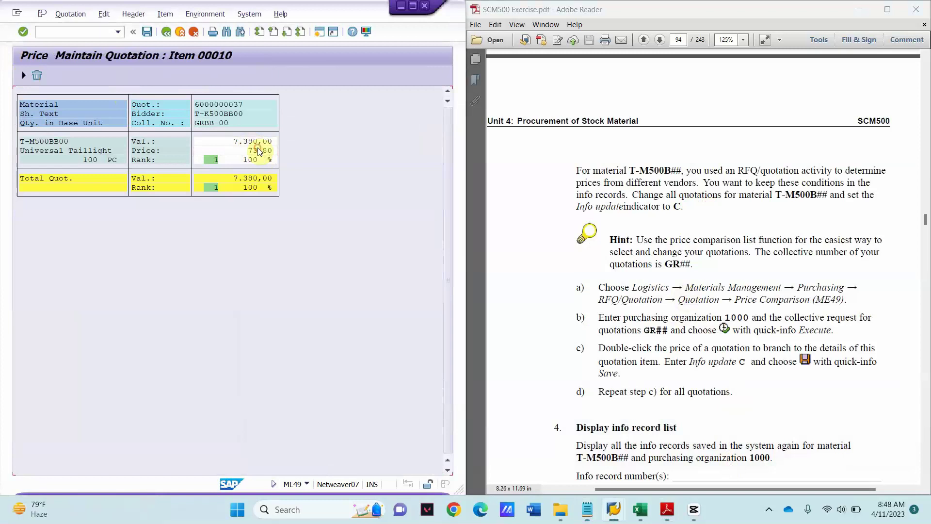
left_click(358, 265)
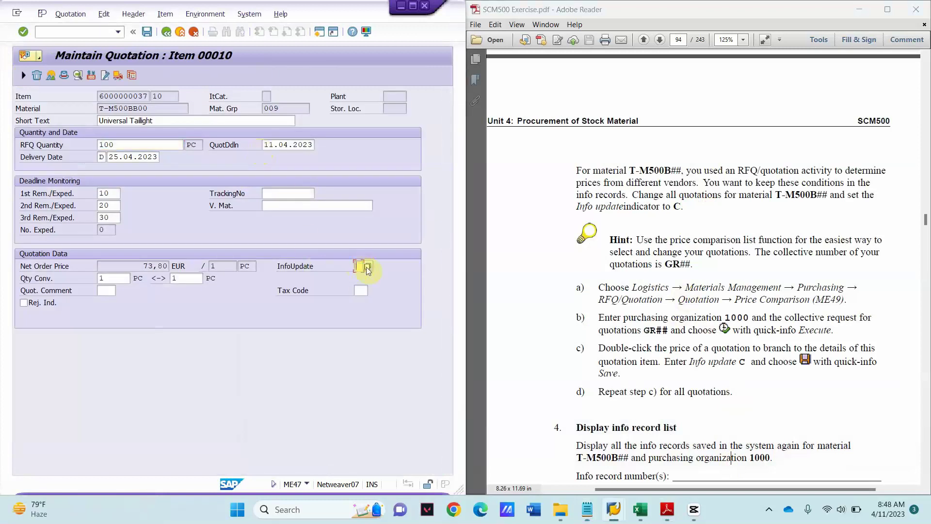
left_click(368, 267)
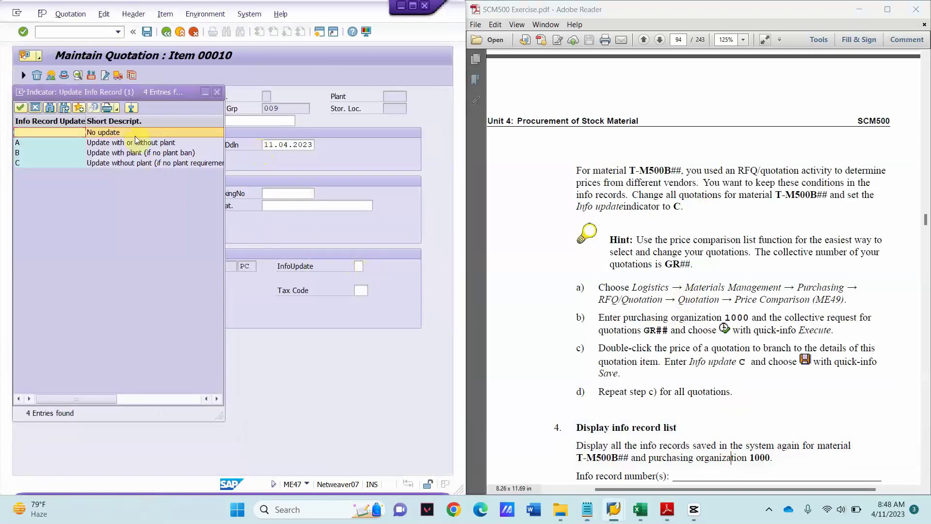
double_click(110, 163)
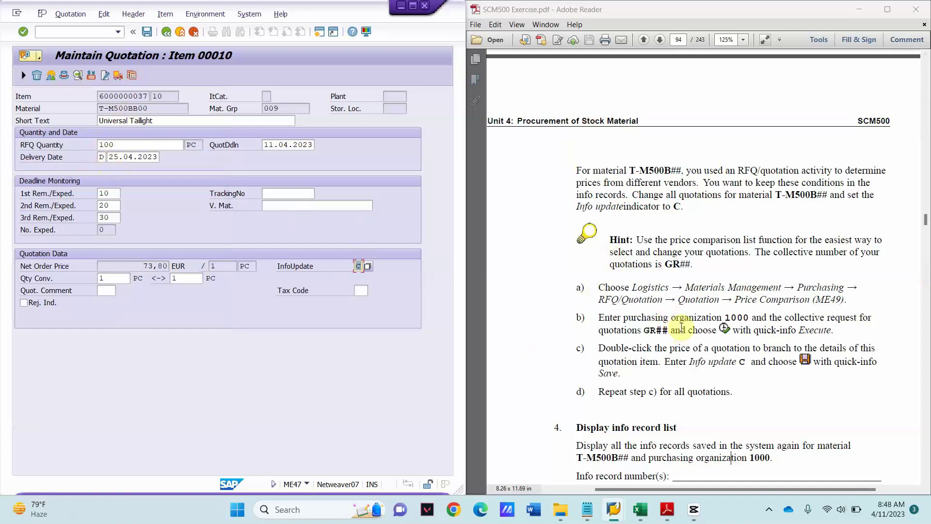
scroll(681, 326, "down", 3)
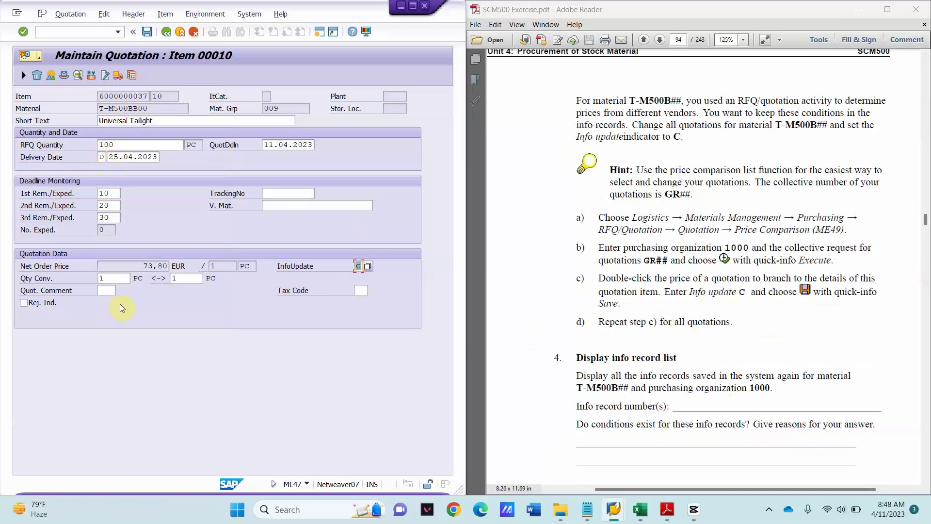
key("ctrl+s")
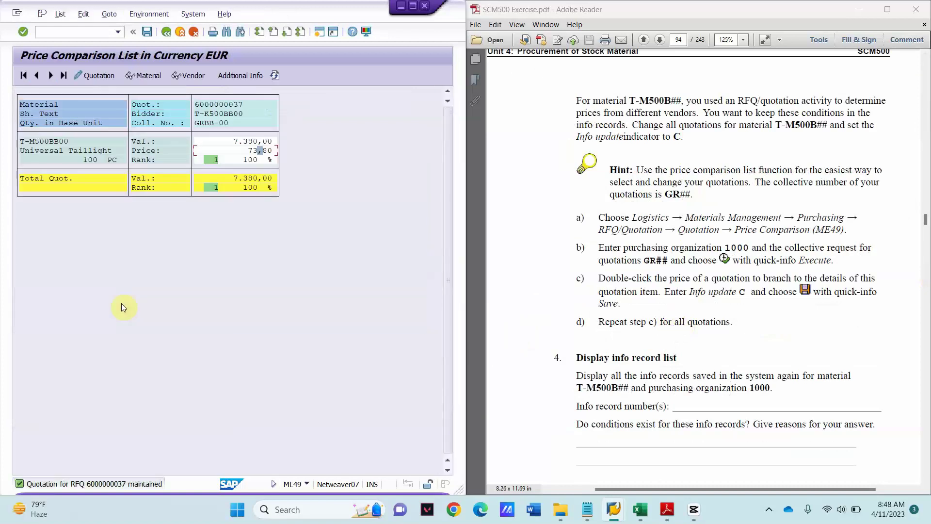
Copy the full text of the quotation status message and paste it as a new entry at the end of the Notepad notes.
double_click(20, 484)
left_click_drag(202, 72, 19, 72)
key("ctrl+c")
left_click(587, 509)
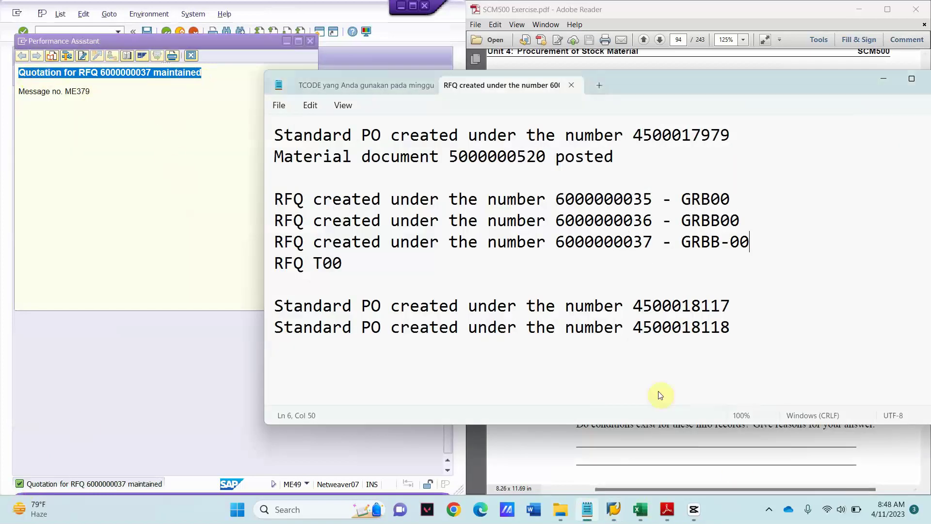
key("Return")
key("Return")
key("ctrl+v")
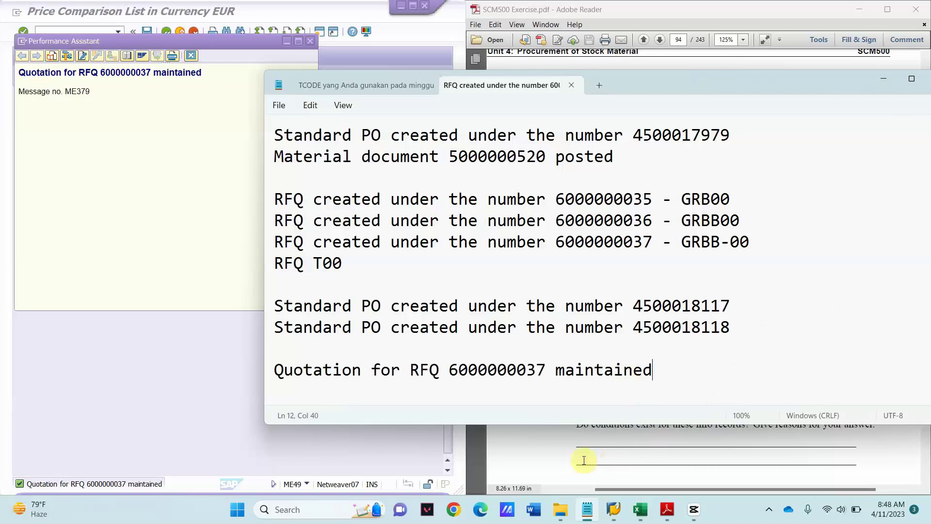
Run transaction ME1M from SAP for material T-M500BB00 and purchasing organization 1000, and tick the listed info record.
left_click(558, 453)
scroll(685, 348, "down", 5)
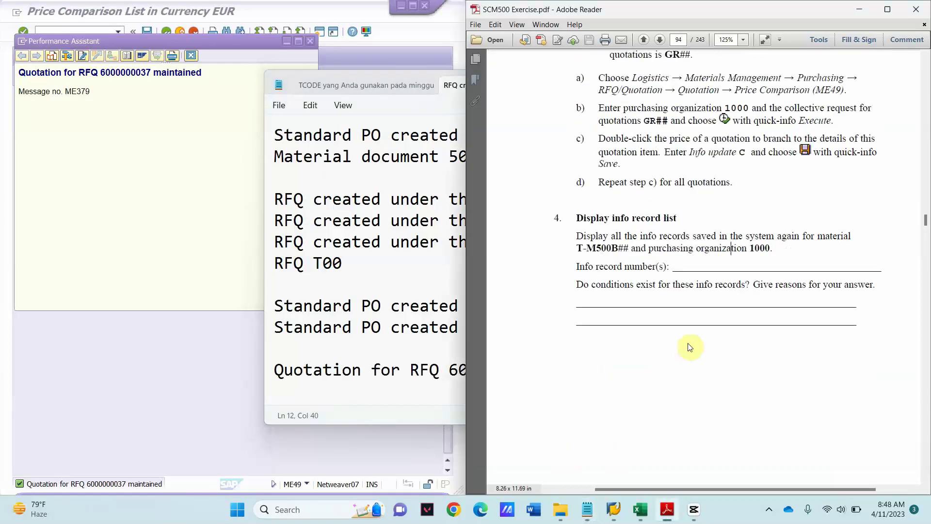
scroll(638, 272, "down", 10)
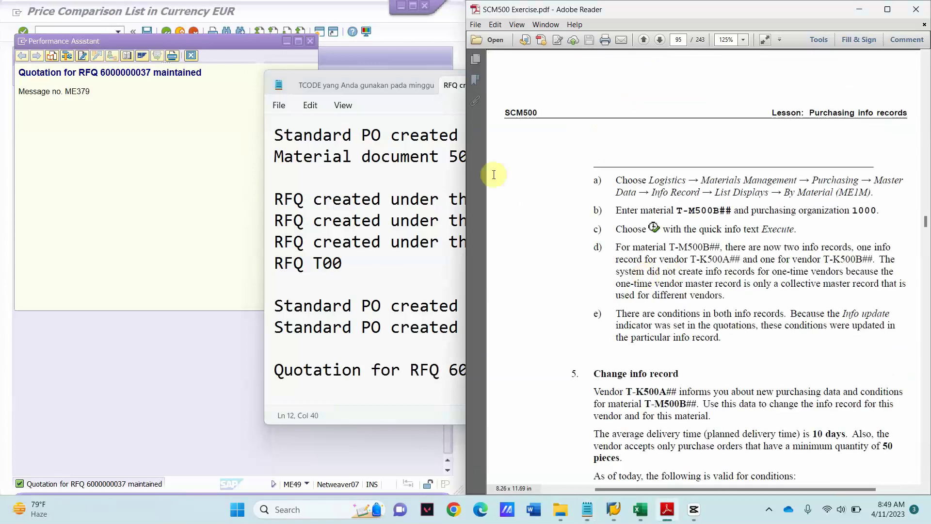
left_click(101, 278)
left_click(58, 31)
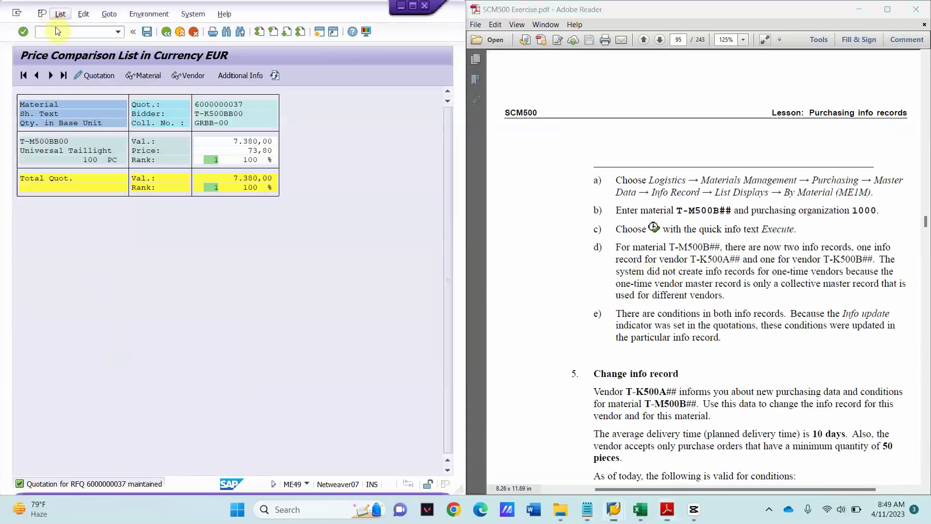
type("/nme1m")
key("Return")
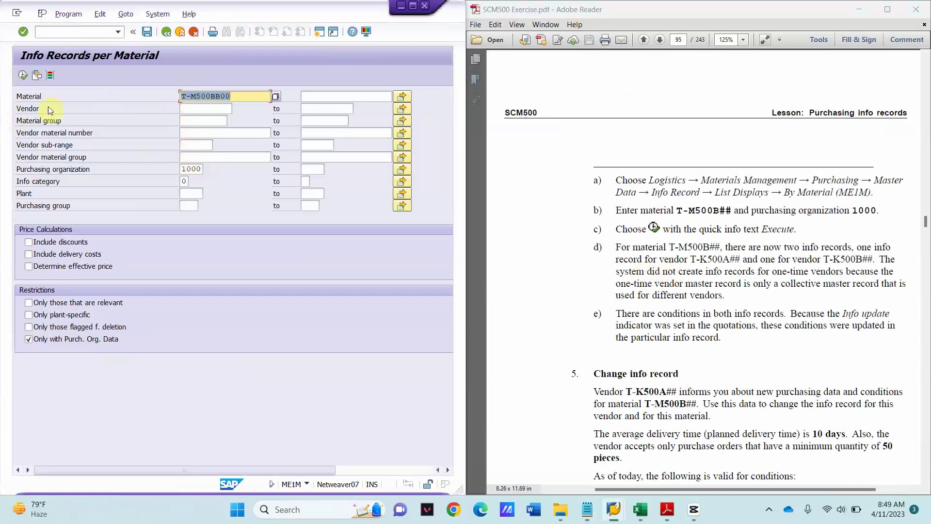
left_click(23, 75)
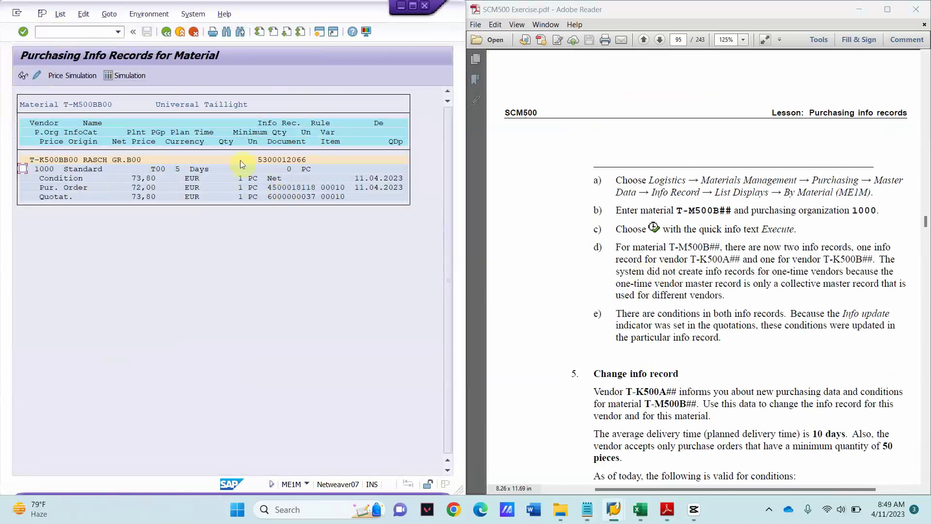
left_click(21, 168)
Read the exercise's Change info record task, including the delivery time, conditions, discounts and steps on the following page.
scroll(754, 271, "down", 5)
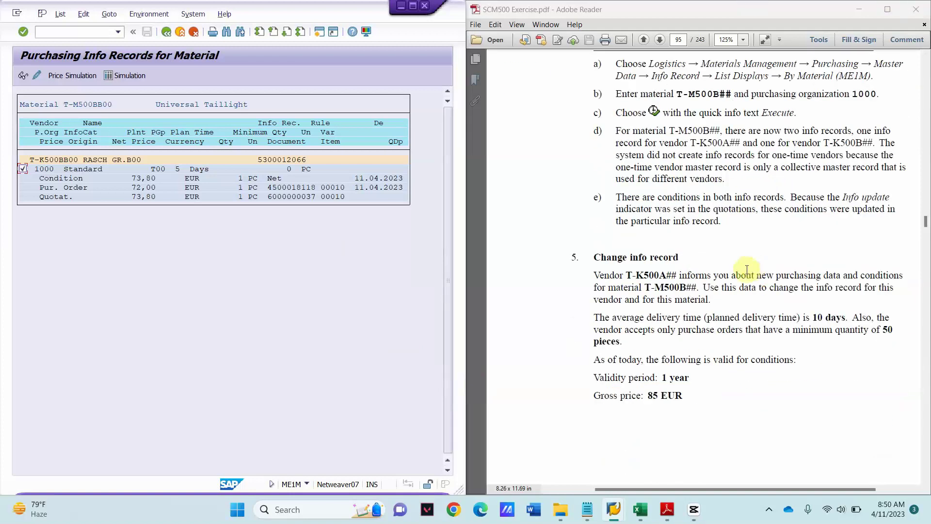
scroll(654, 370, "down", 8)
scroll(664, 370, "up", 8)
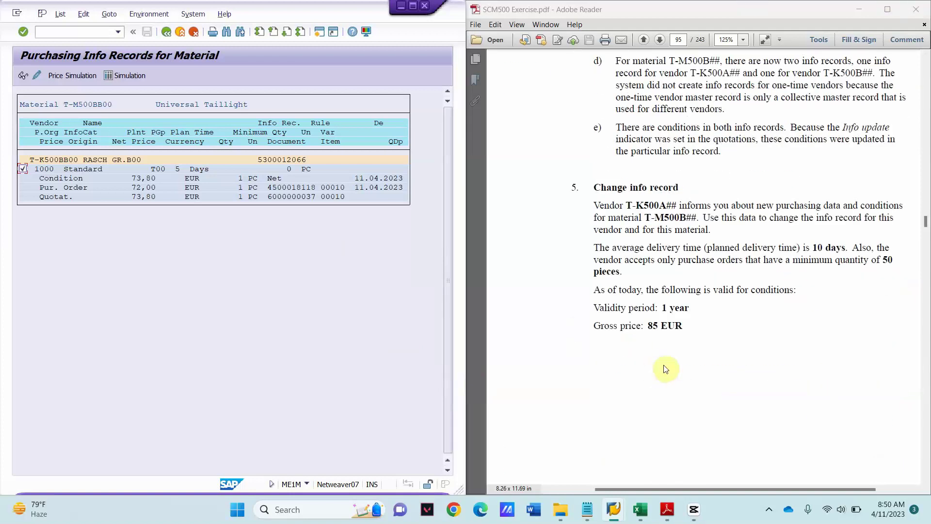
scroll(700, 370, "down", 20)
scroll(698, 367, "up", 8)
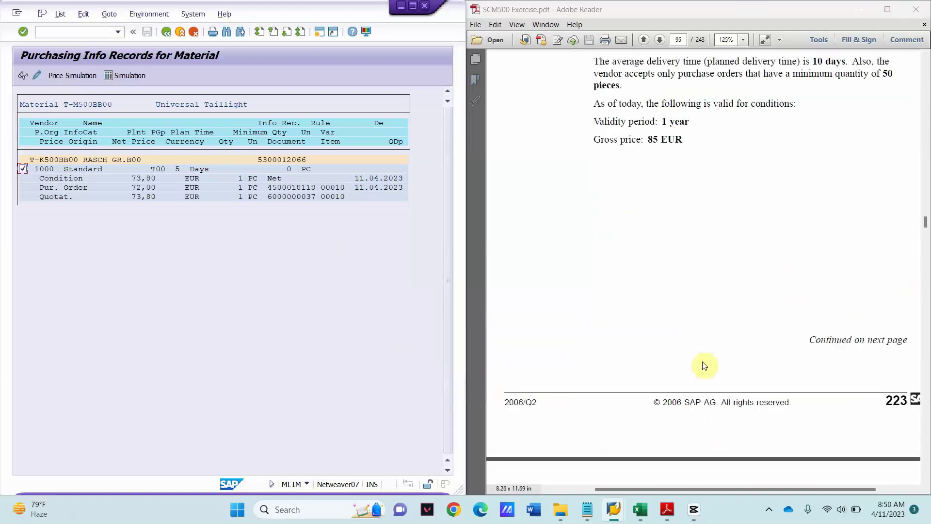
left_click(387, 179)
scroll(718, 273, "down", 3)
scroll(722, 270, "up", 2)
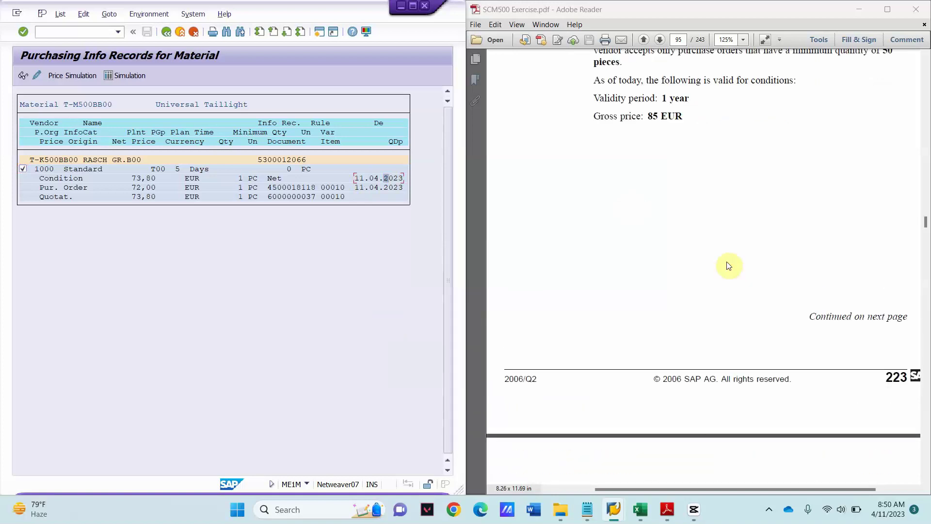
scroll(729, 264, "down", 5)
scroll(727, 275, "down", 3)
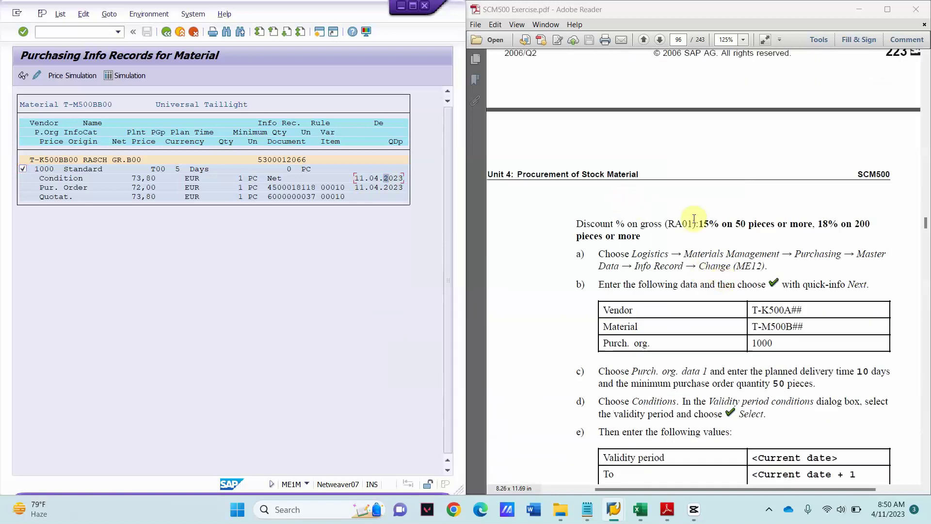
Leave the info record list and open ME12 - Change under Logistics, Materials Management, Purchasing, Master Data, Info Record.
left_click(74, 32)
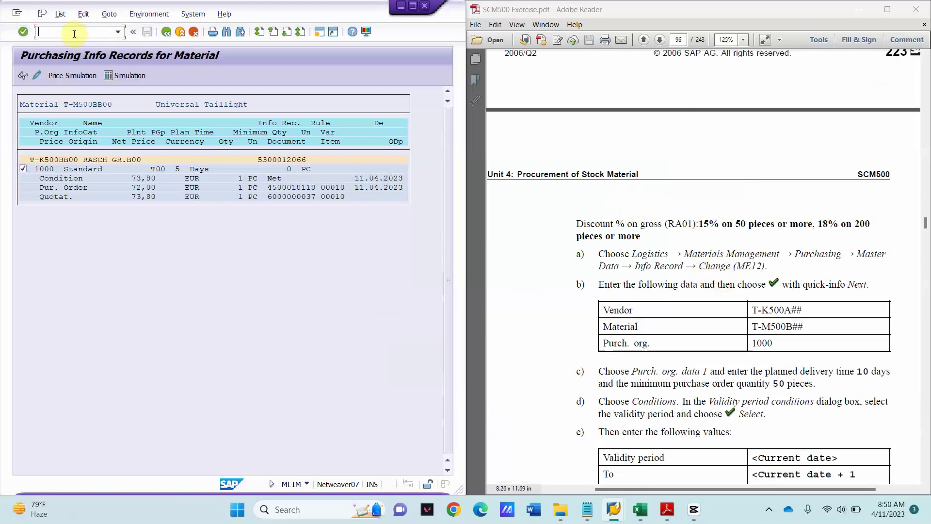
type("/n")
key("Return")
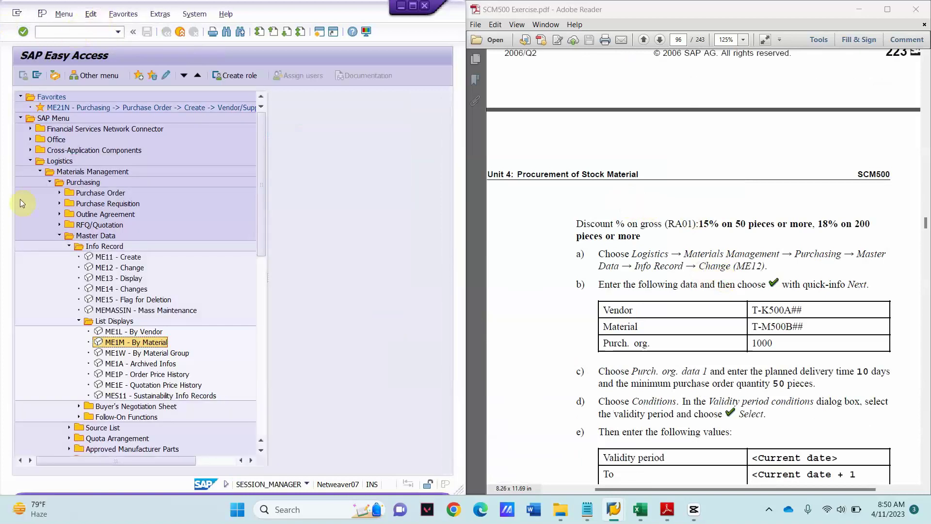
left_click(65, 161)
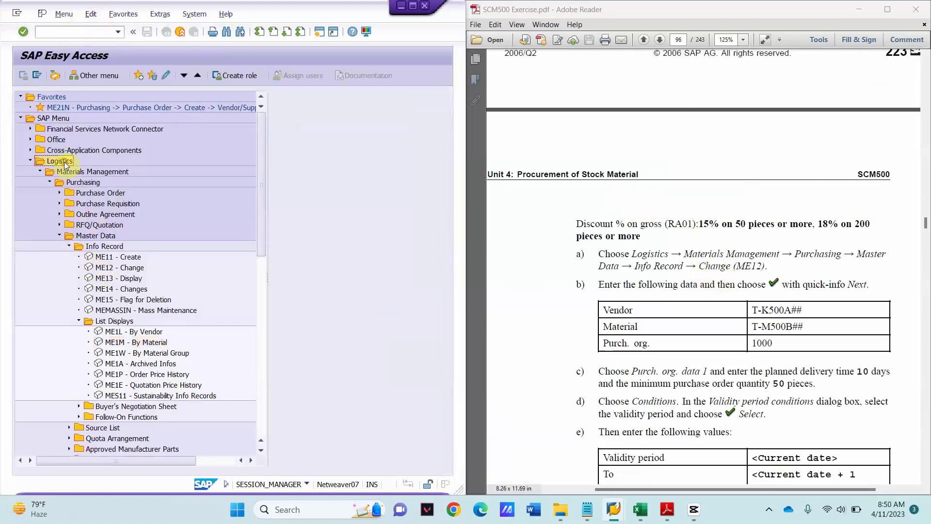
left_click(89, 173)
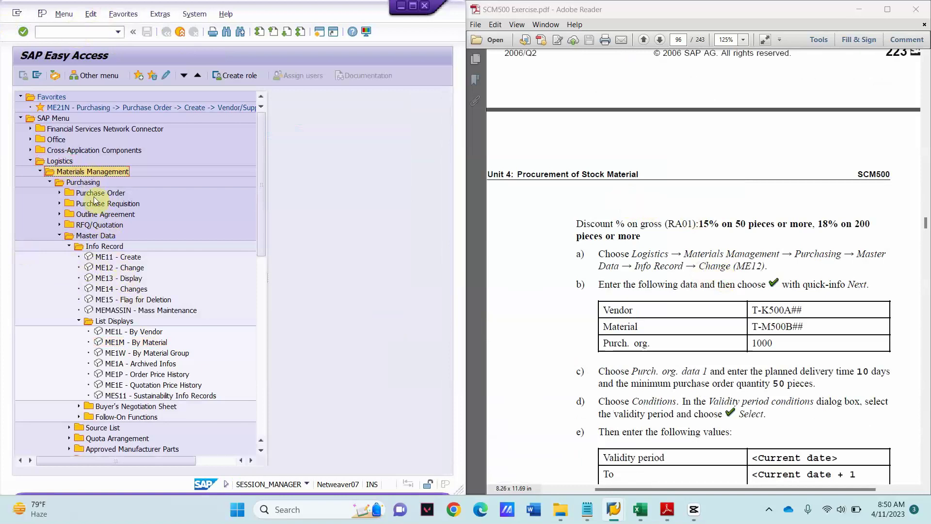
left_click(84, 184)
left_click(107, 237)
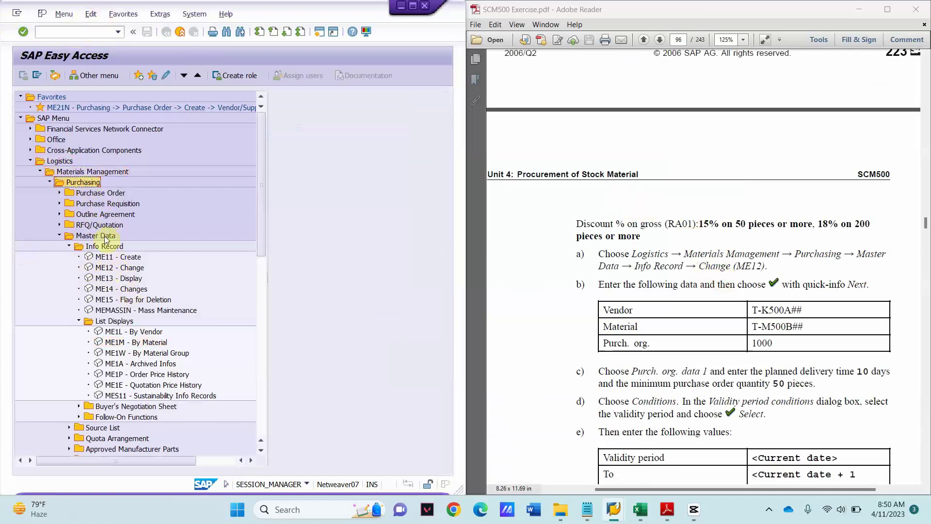
left_click(124, 270)
double_click(123, 271)
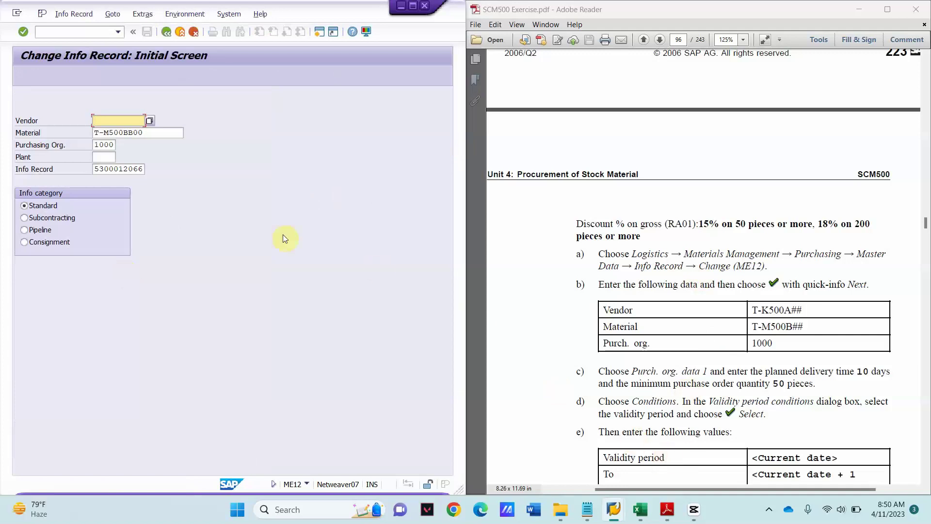
Enter vendor t-k500bb00 for the info record change and recheck the vendor and material instructions in the exercise PDF.
type("-k500ab00")
left_click(130, 120)
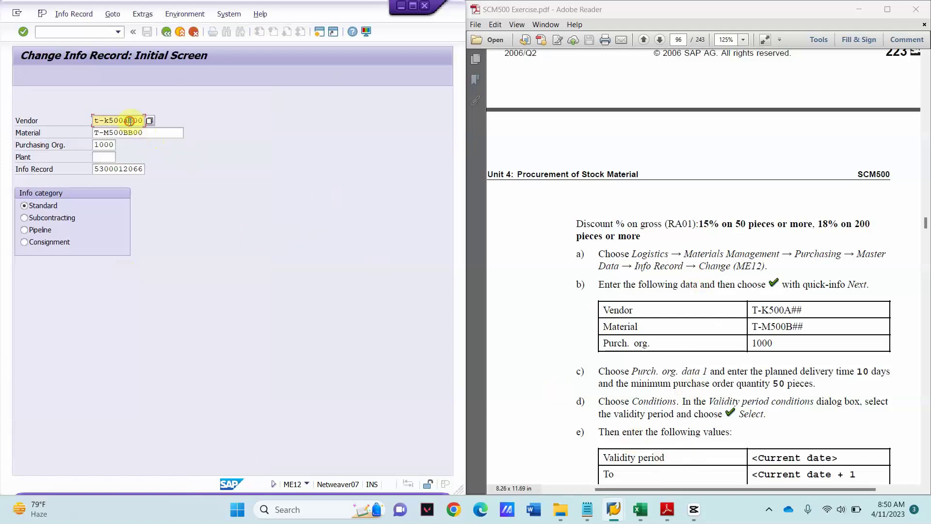
key("BackSpace")
type("bb00")
scroll(703, 315, "up", 10)
scroll(718, 275, "up", 2)
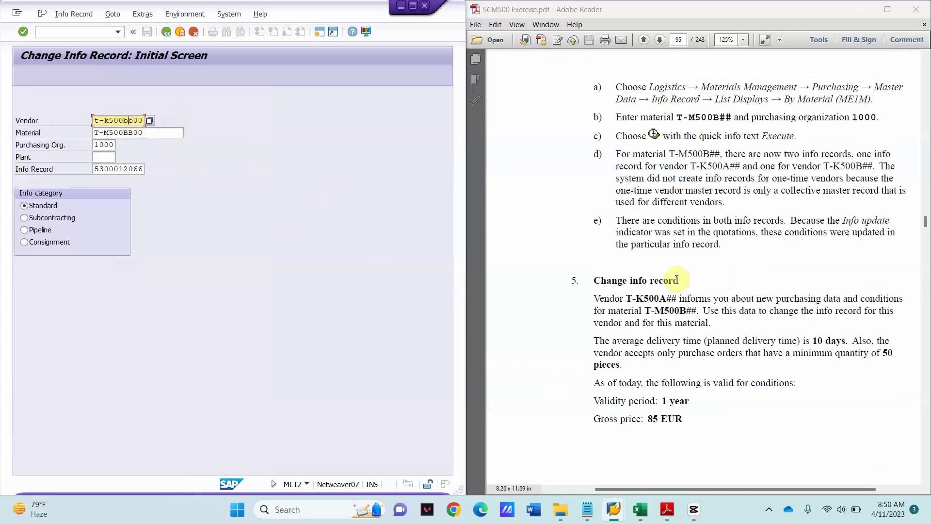
left_click_drag(655, 231, 781, 232)
left_click(697, 179)
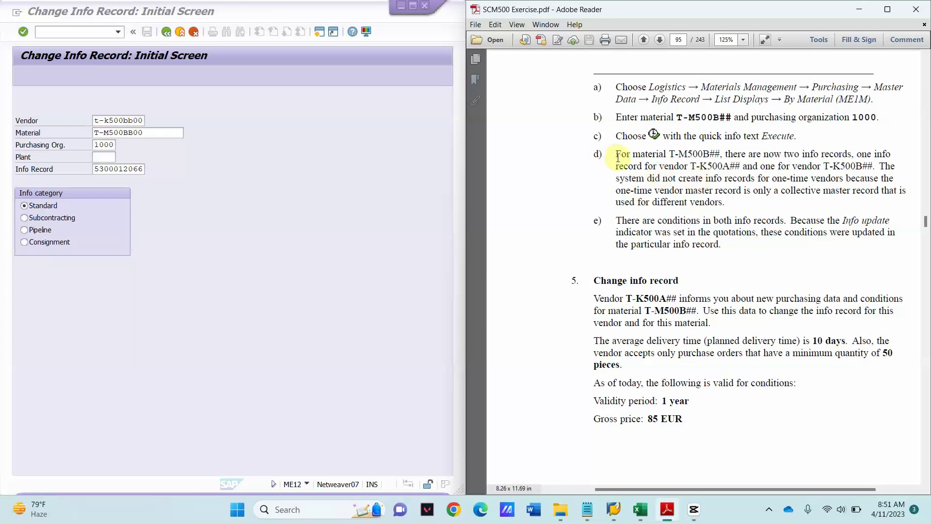
Reread the exercise's info record tasks in the PDF, including the instruction to repeat the Info update step for all quotations.
left_click_drag(614, 154, 841, 195)
scroll(700, 328, "down", 10)
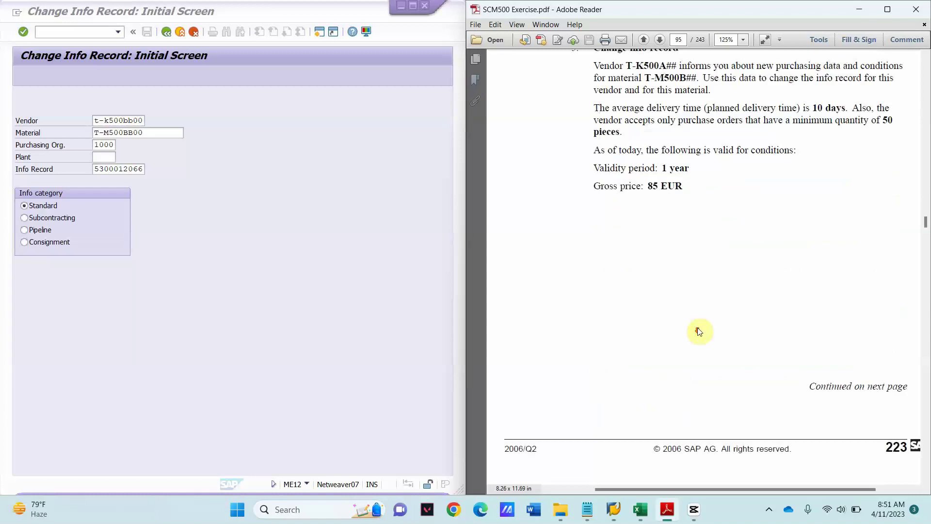
scroll(742, 322, "up", 5)
scroll(788, 237, "up", 15)
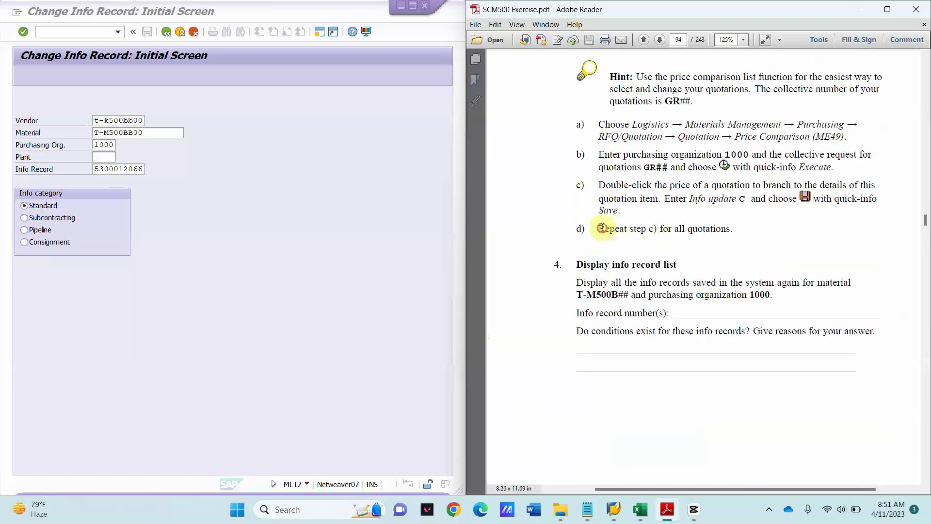
left_click_drag(600, 229, 733, 229)
scroll(735, 238, "up", 15)
scroll(742, 262, "up", 8)
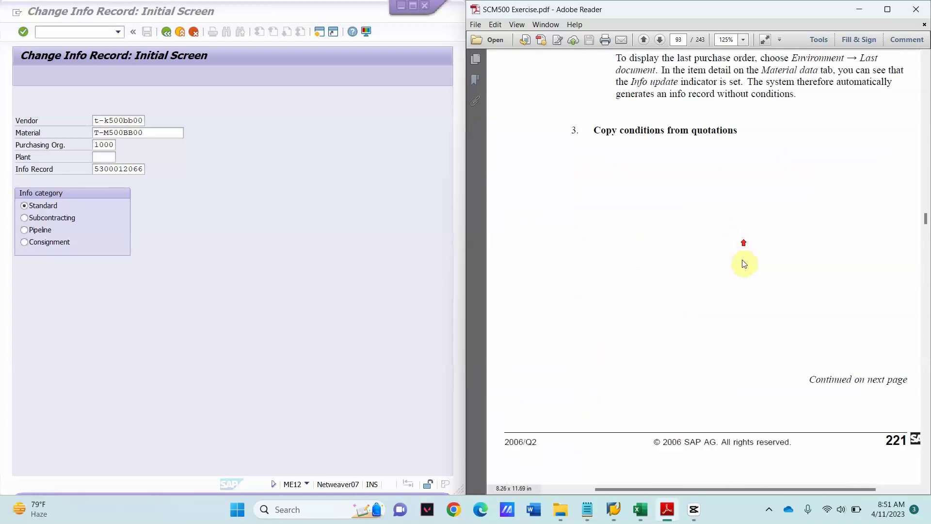
scroll(741, 262, "down", 10)
scroll(745, 266, "down", 10)
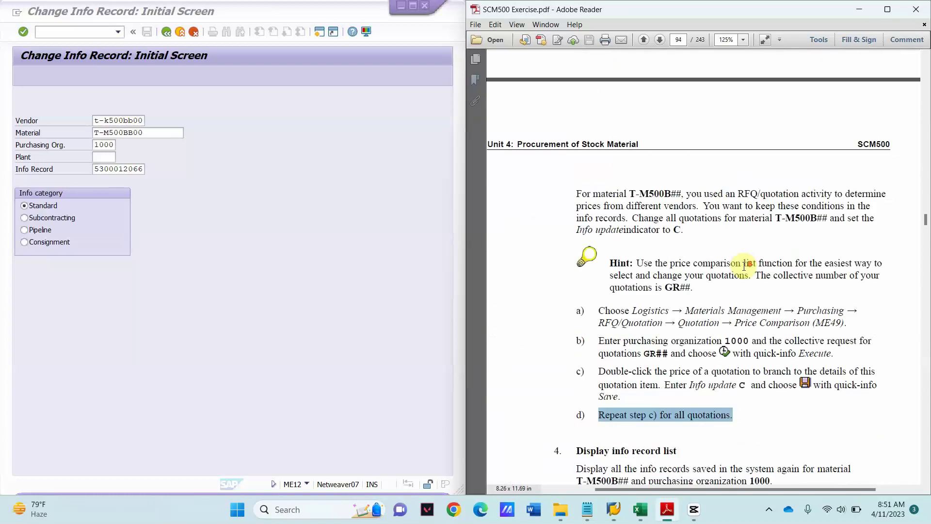
left_click(682, 298)
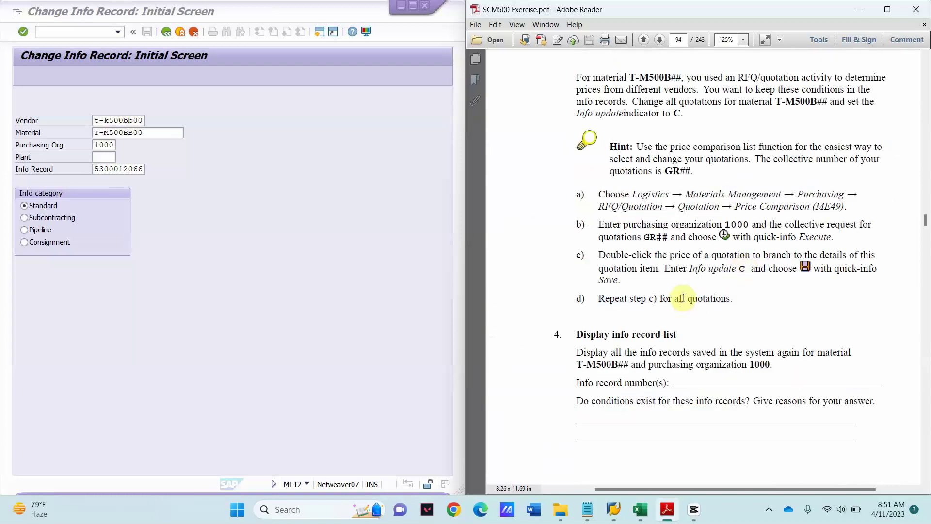
Open transaction ME49 in SAP and run the price comparison for collective RFQ GRBB00, copied from the Notepad notes.
left_click(96, 32)
type("/nme")
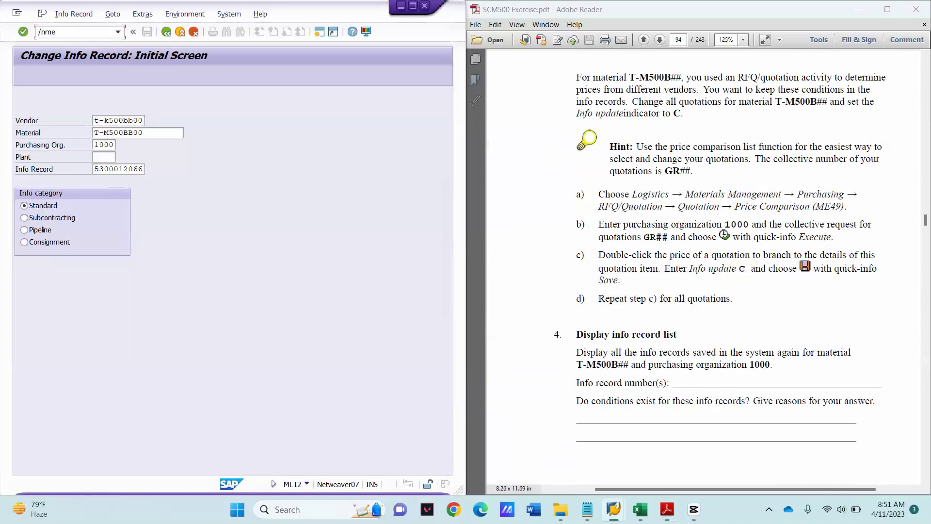
type("49")
key("Return")
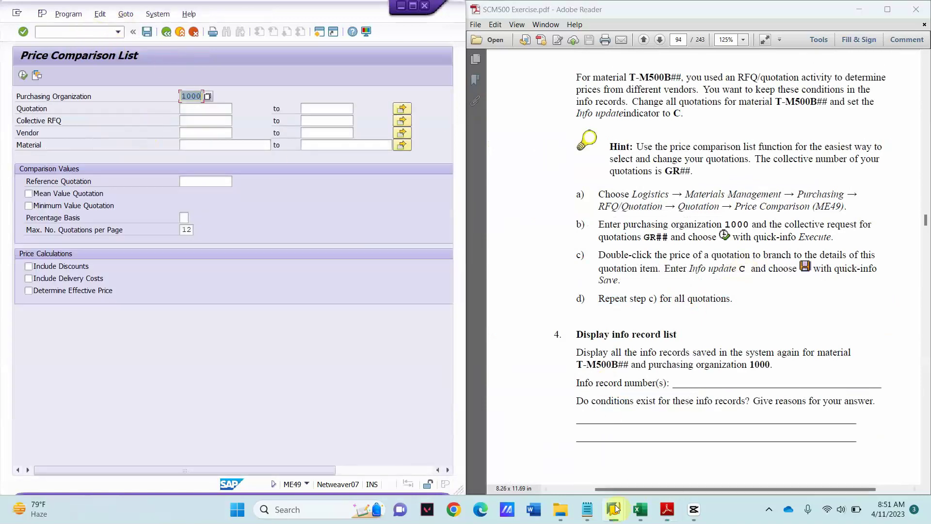
left_click(587, 509)
double_click(722, 220)
key("ctrl+c")
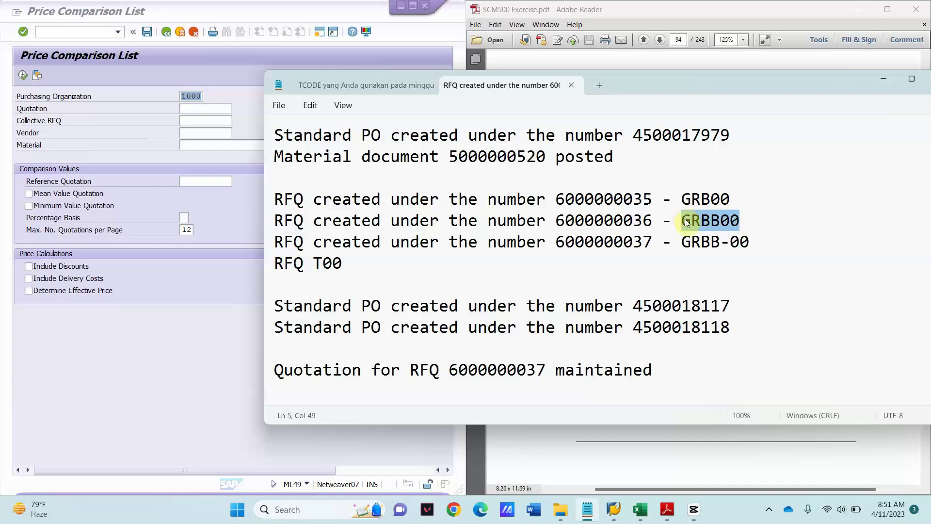
left_click(192, 120)
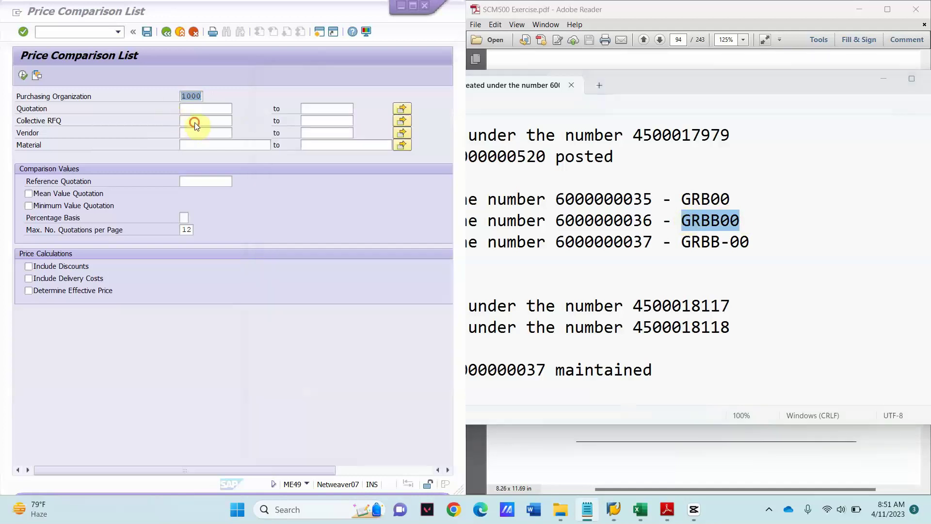
key("ctrl+v")
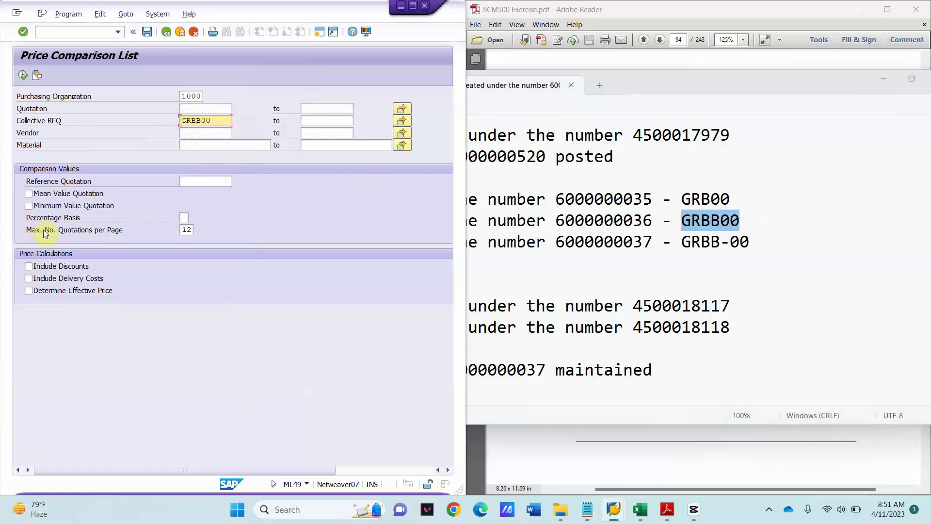
left_click(23, 75)
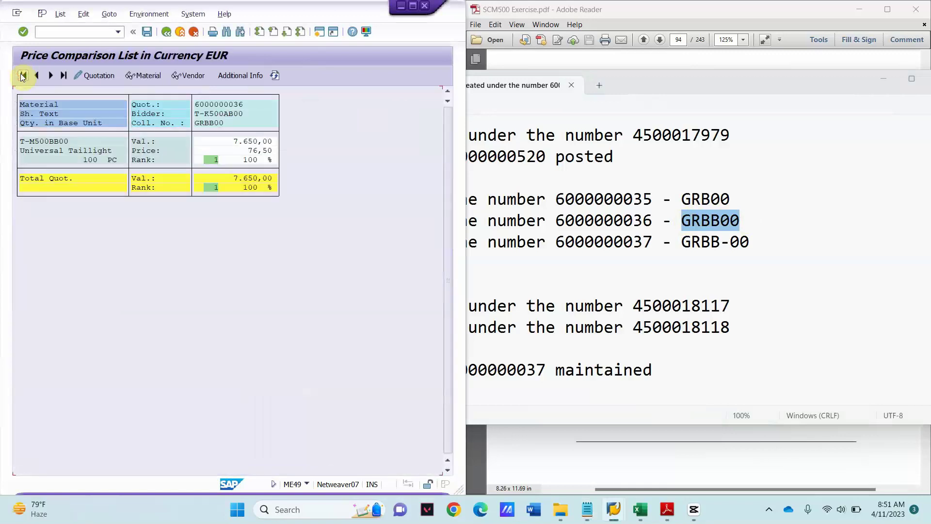
Open the GRBB00 quotation item from its price, set InfoUpdate to C, and save the quotation.
double_click(249, 151)
left_click(361, 268)
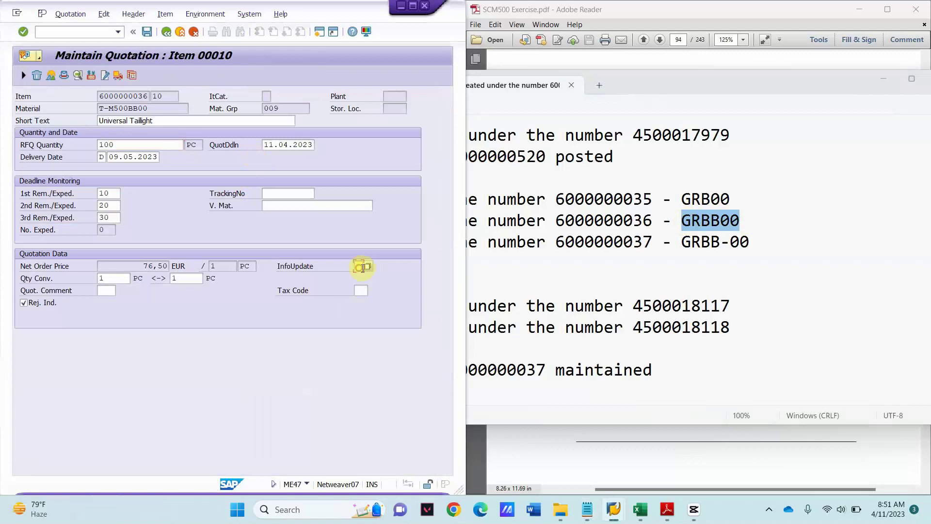
type("C")
key("ctrl+s")
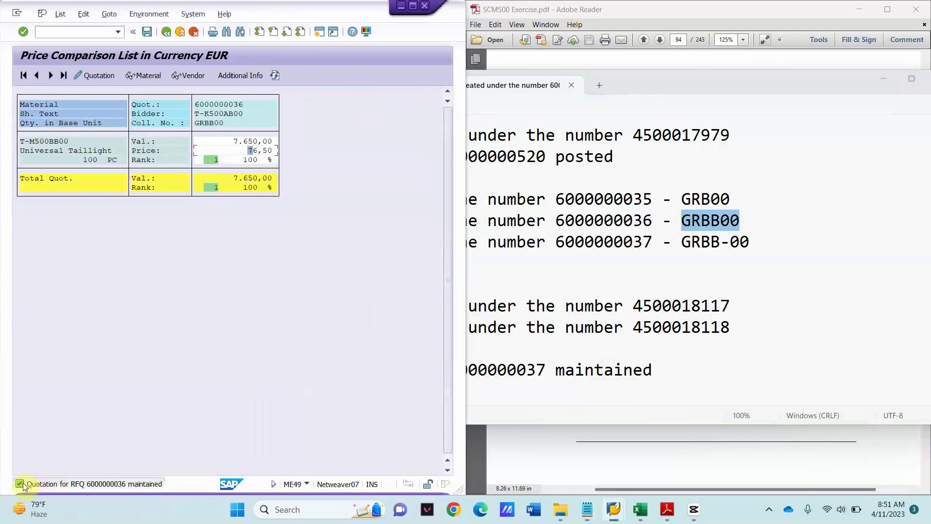
Copy the GRBB00 quotation's maintained message into the Notepad notes above the existing quotation line, with blank lines before it.
double_click(22, 482)
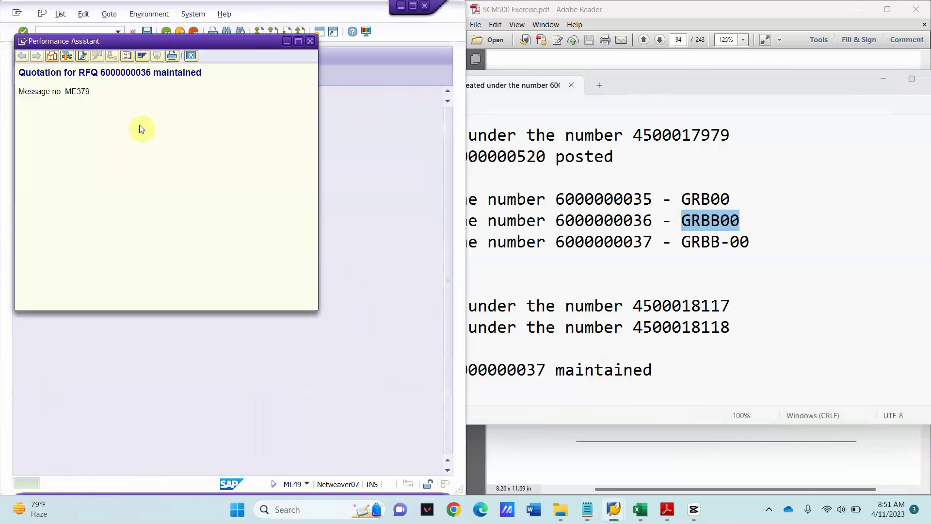
left_click_drag(206, 73, 19, 73)
key("ctrl+c")
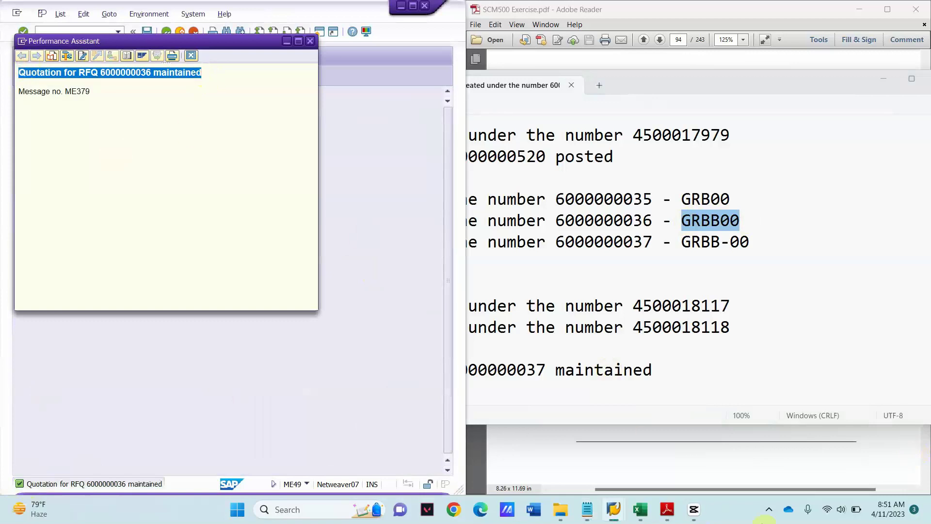
left_click(587, 509)
left_click(650, 343)
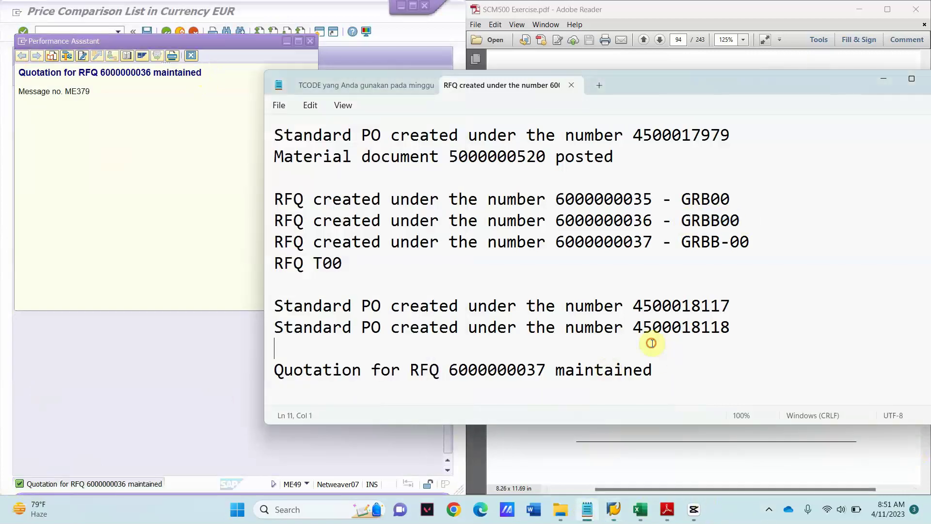
key("ctrl+v")
left_click(765, 322)
key("Return")
key("Return")
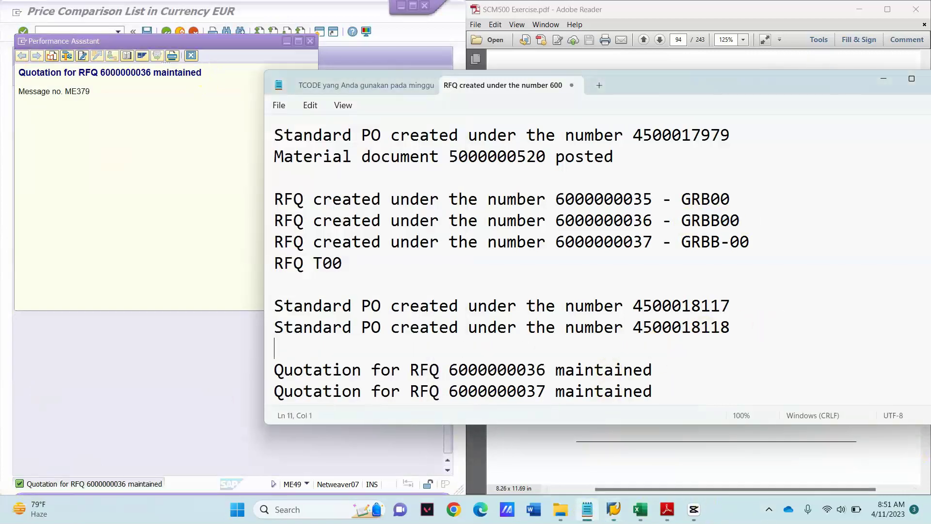
Copy collective number GRB00 from the notes, leave the GRBB00 list in SAP, and enter GRB00 as the collective RFQ.
double_click(731, 199)
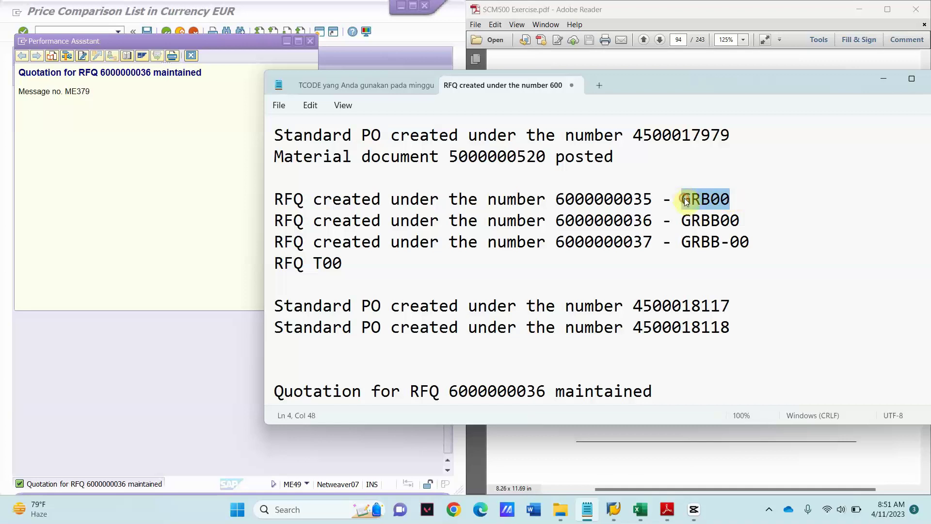
left_click(764, 458)
left_click(95, 257)
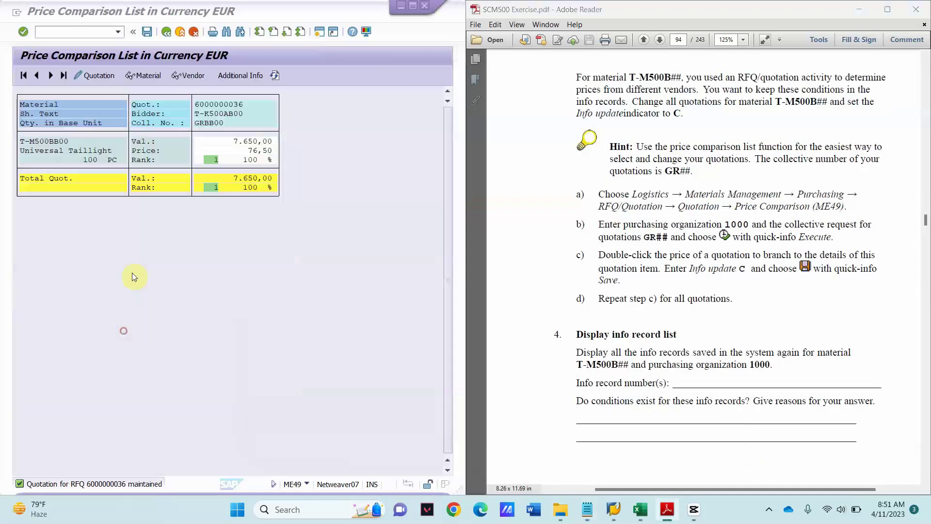
left_click(171, 31)
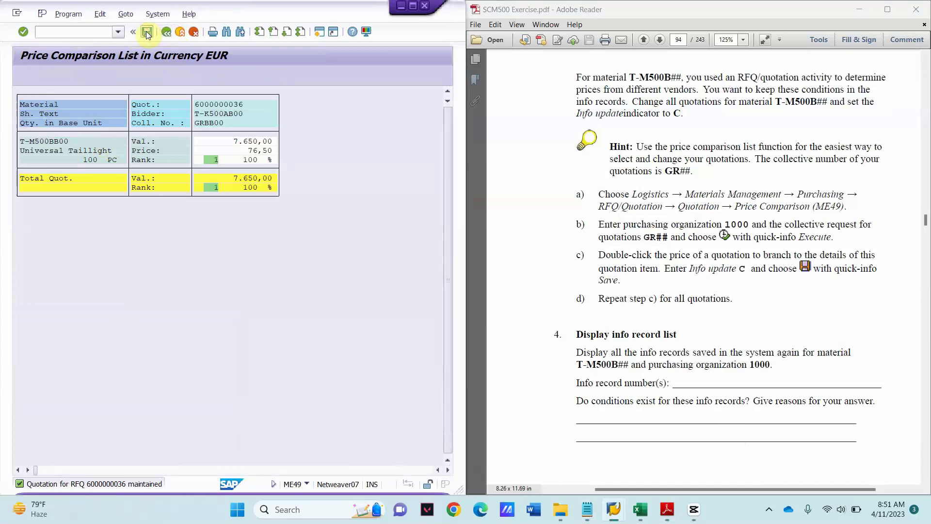
left_click(147, 33)
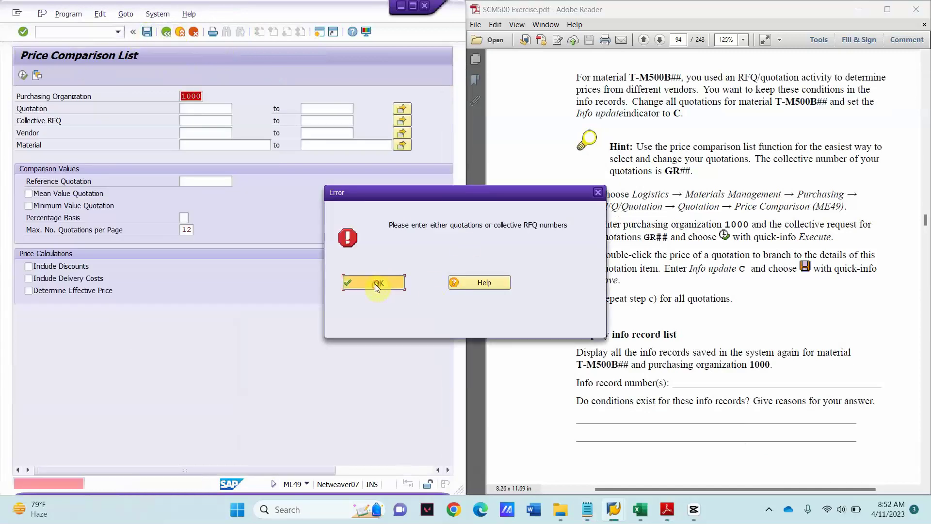
left_click(374, 284)
left_click(192, 120)
type("GRB00")
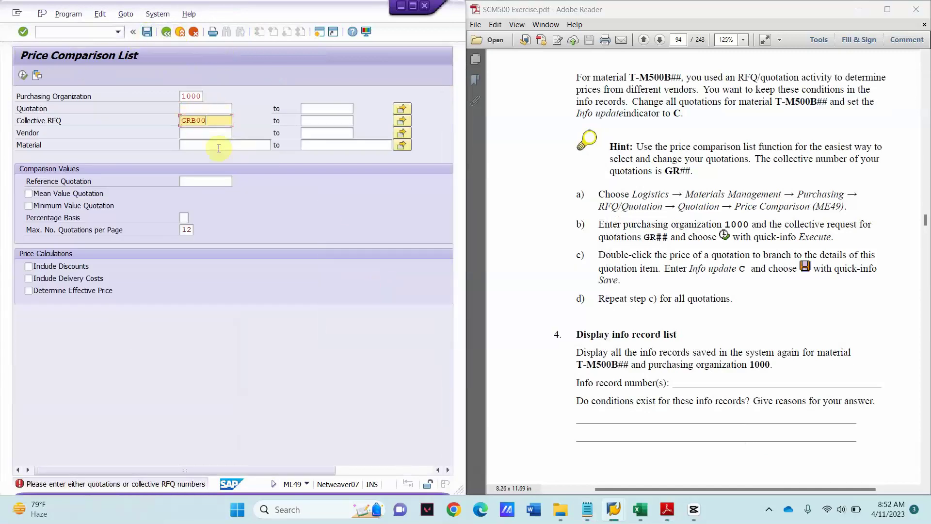
left_click(147, 32)
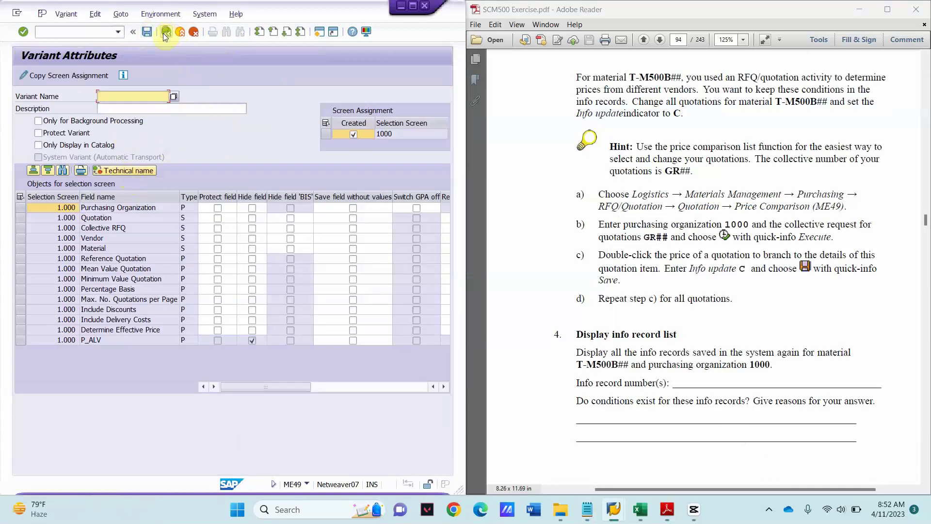
left_click(166, 32)
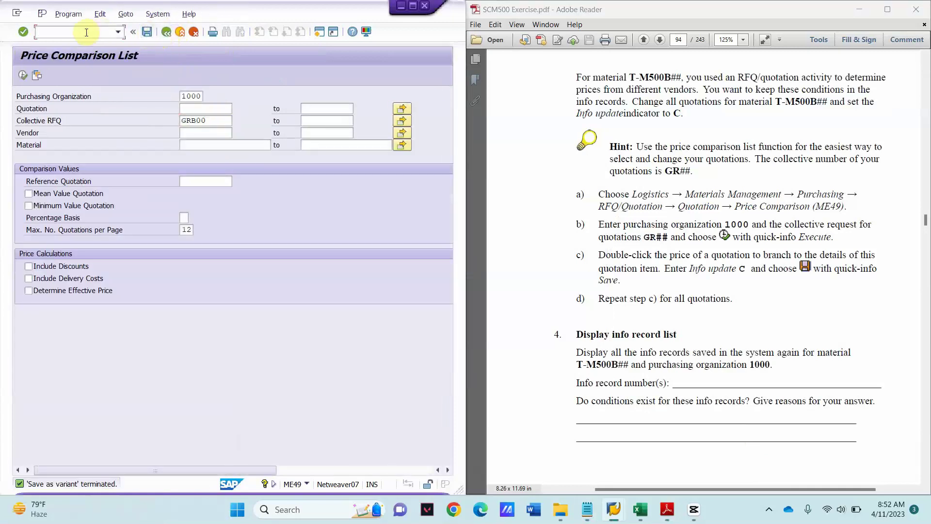
left_click(87, 32)
left_click(589, 515)
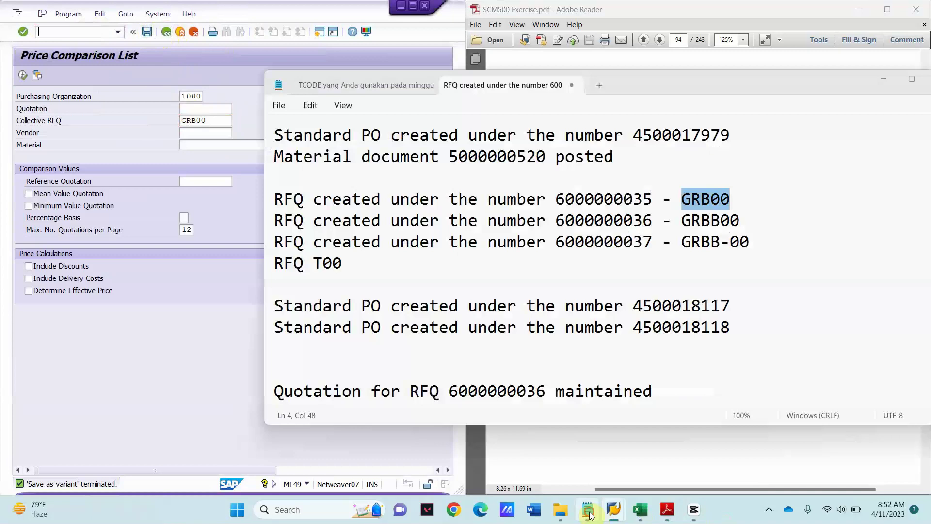
left_click(589, 515)
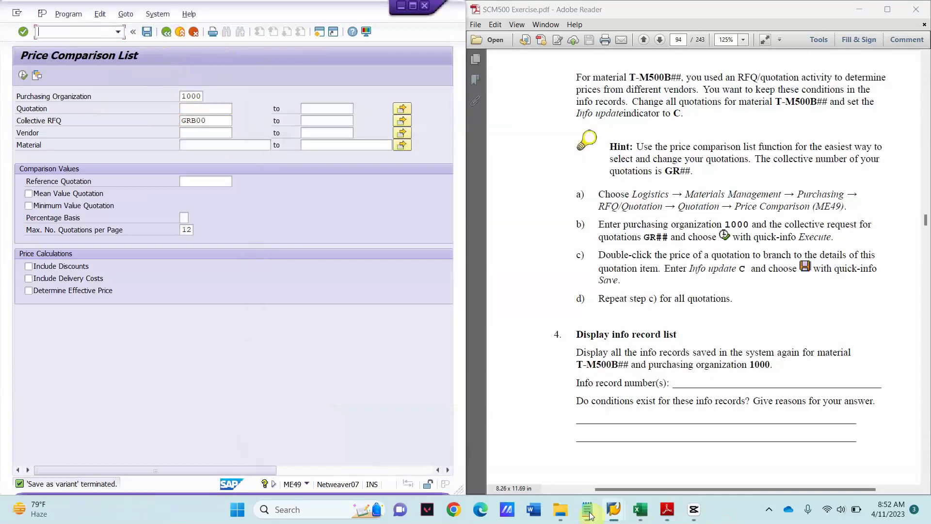
Run the price comparison for GRB00, set InfoUpdate to C in its quotation item, and save the quotation.
left_click(213, 121)
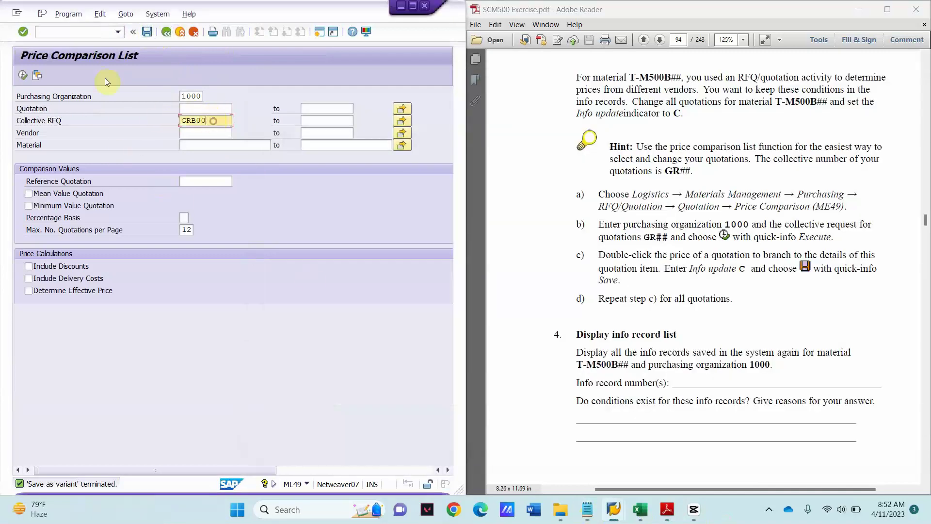
left_click(27, 78)
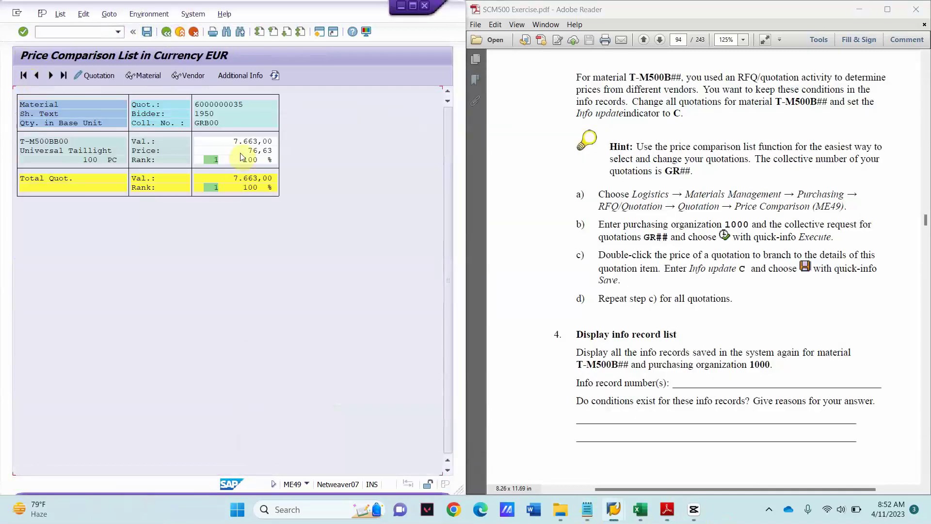
double_click(245, 154)
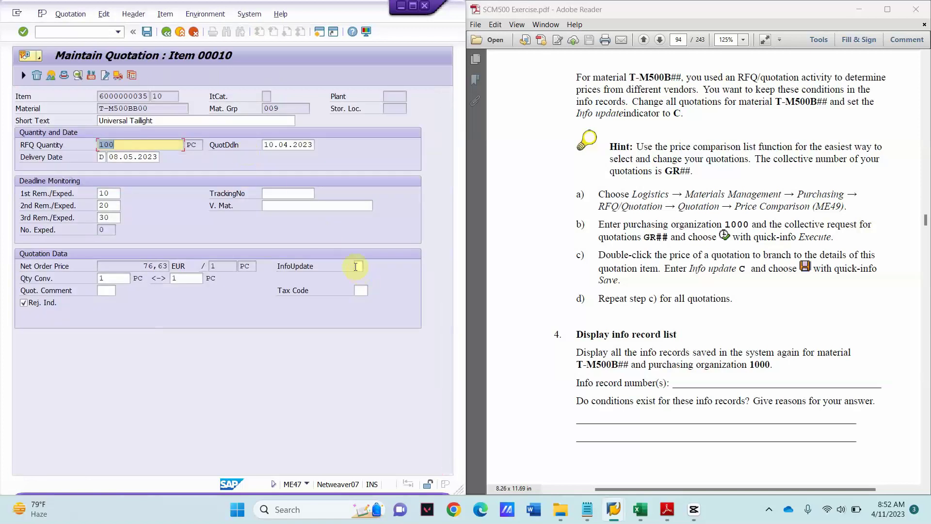
left_click(356, 267)
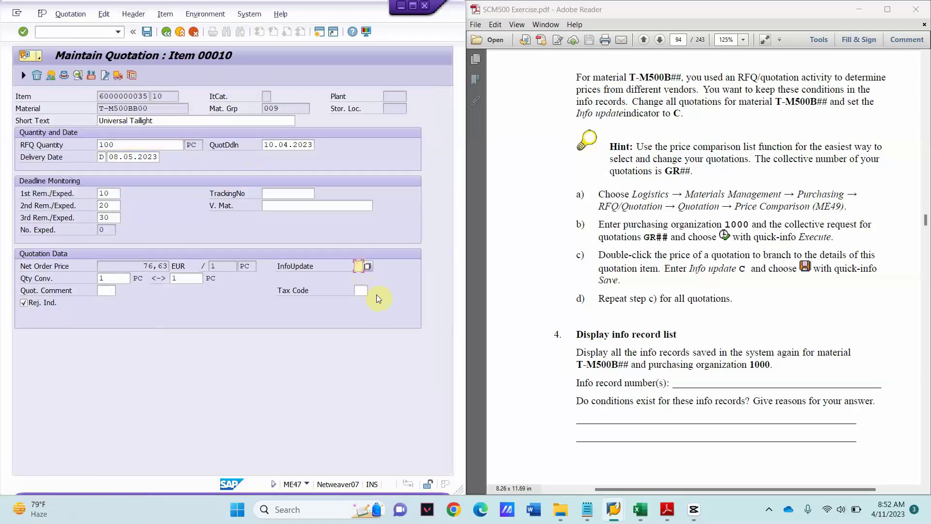
type("C")
key("ctrl+s")
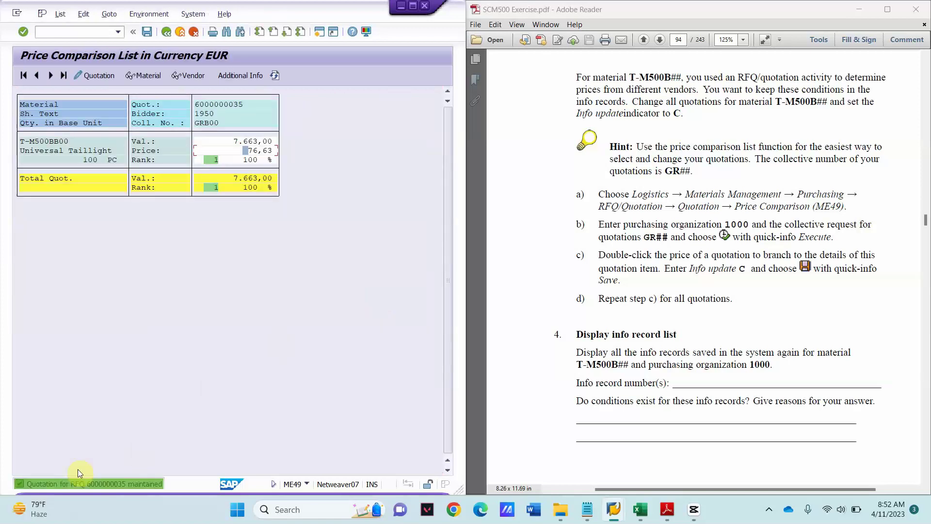
Copy the GRB00 quotation's maintained message into the Notepad notes above the GRBB00 quotation's line.
double_click(19, 483)
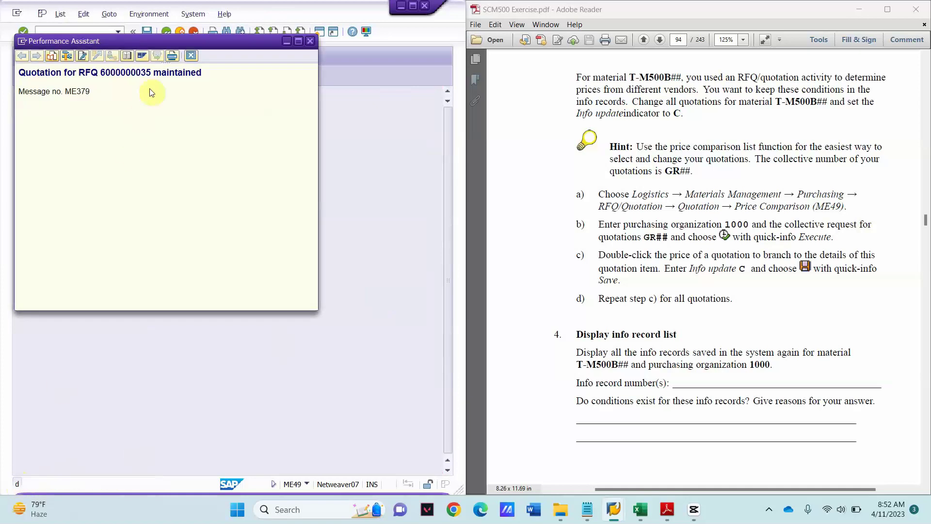
left_click_drag(204, 72, 20, 72)
key("ctrl+c")
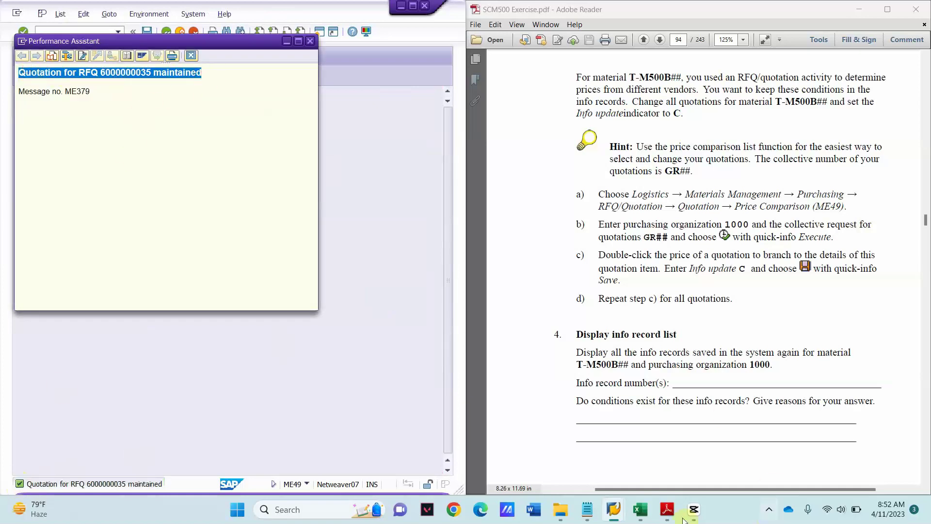
left_click(586, 510)
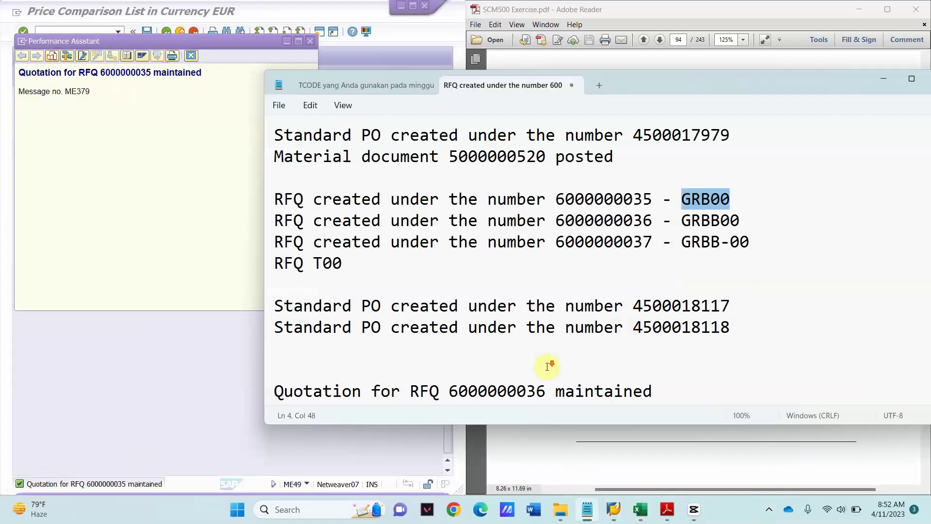
scroll(449, 368, "down", 1)
left_click(310, 355)
key("ctrl+v")
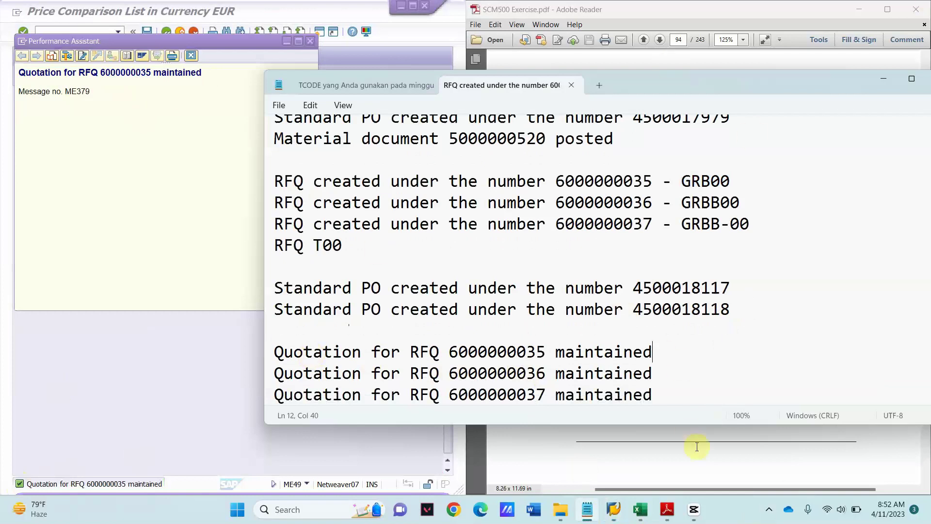
Look up the Change info record task in the SCM500 exercise PDF and start transaction ME12 in SAP.
left_click(717, 465)
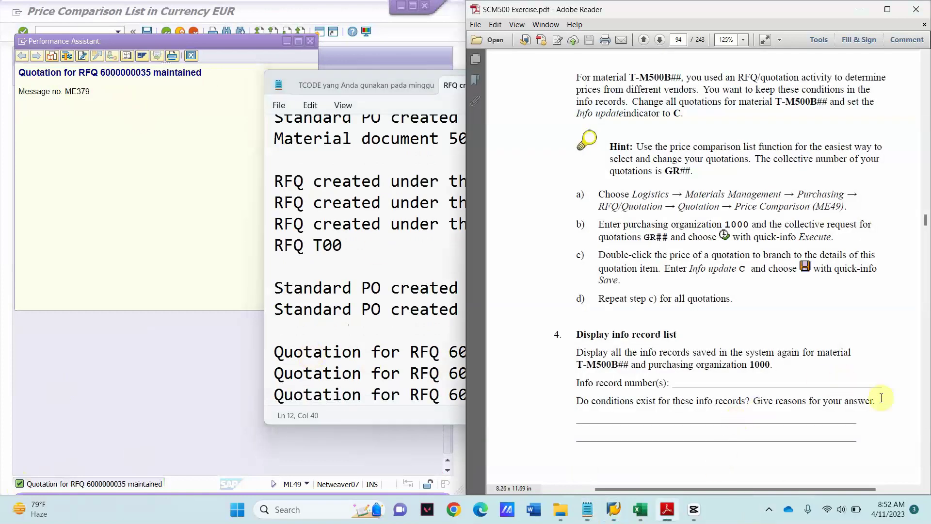
scroll(741, 388, "down", 5)
scroll(753, 391, "down", 20)
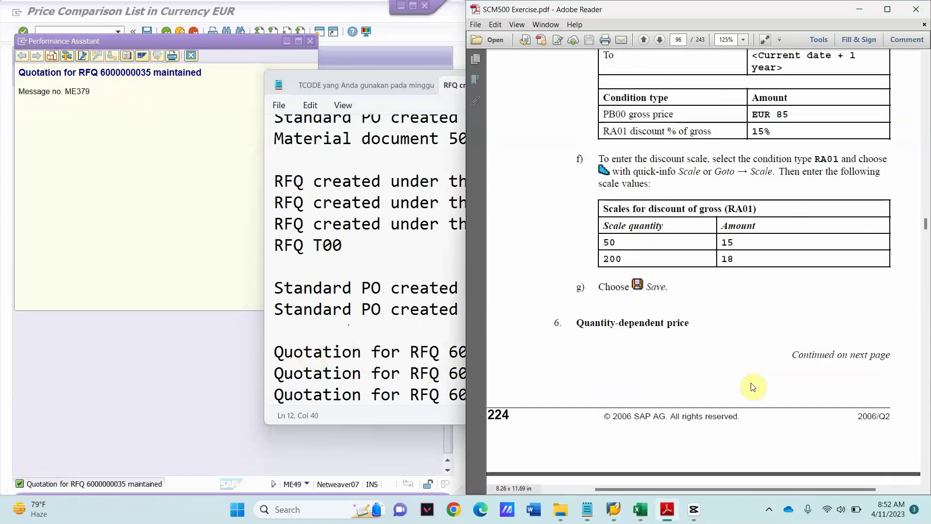
scroll(752, 387, "up", 10)
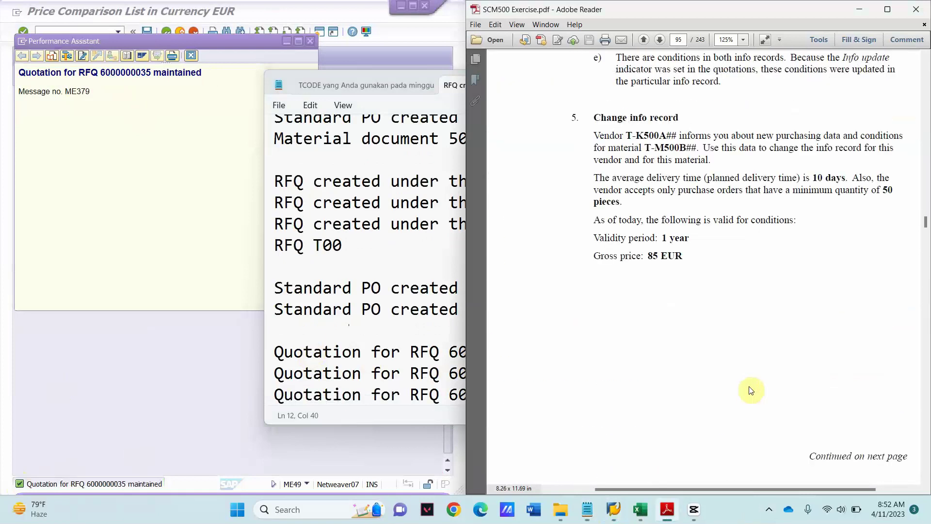
scroll(727, 385, "up", 2)
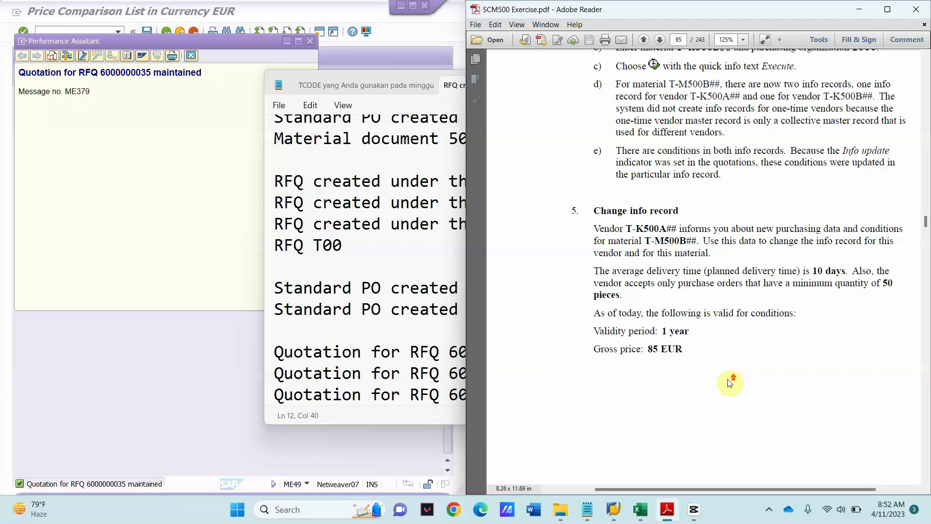
scroll(798, 444, "down", 10)
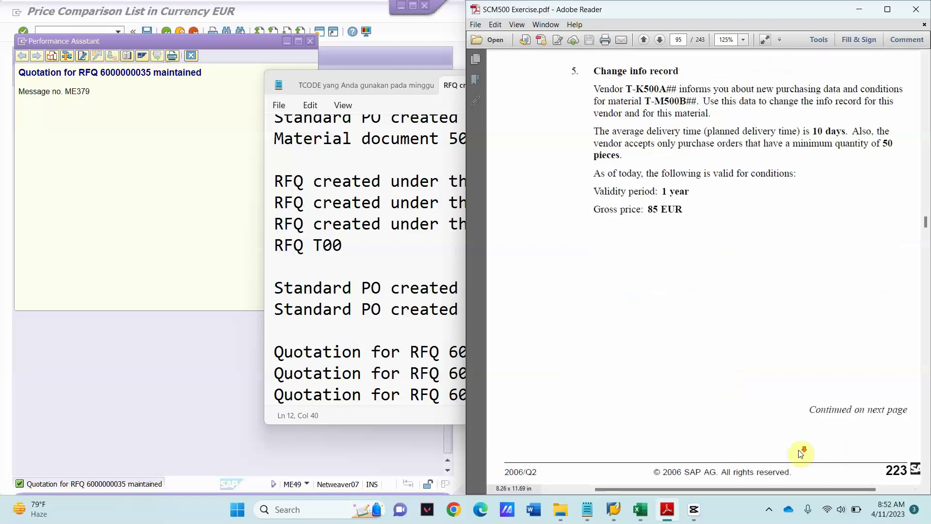
left_click(174, 339)
left_click(89, 33)
type("/nme12")
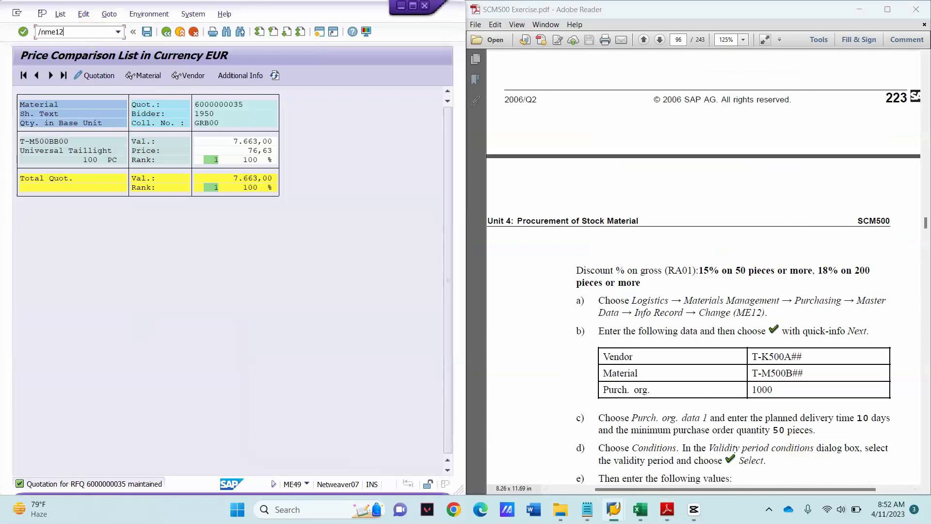
key("Return")
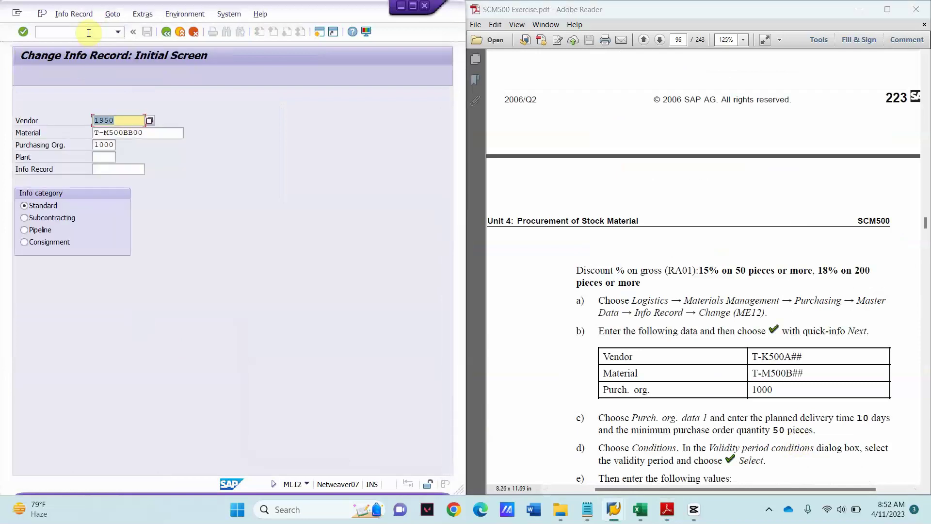
Copy vendor T-K500AB00 from the SCM500 user login workbook in Excel and enter it as the vendor in SAP's Change Info Record screen.
scroll(729, 383, "down", 2)
scroll(729, 386, "down", 2)
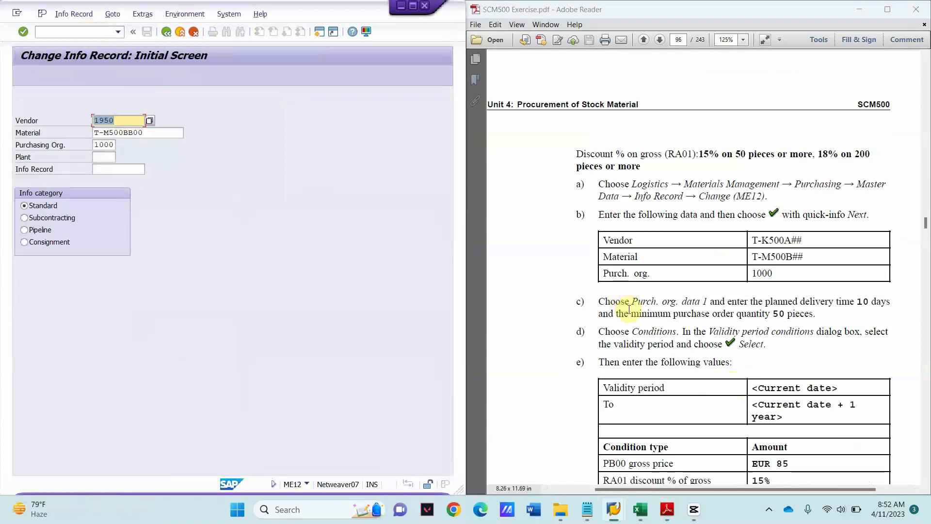
left_click(640, 509)
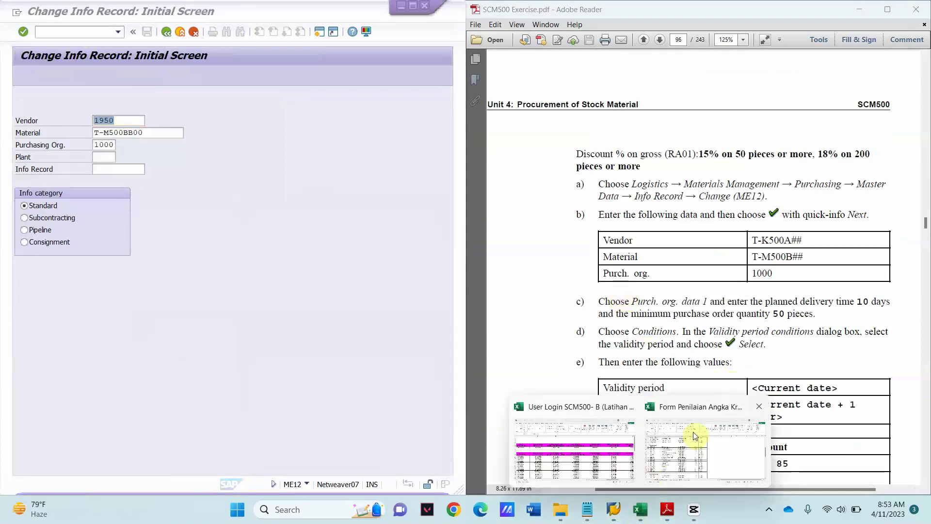
left_click(584, 444)
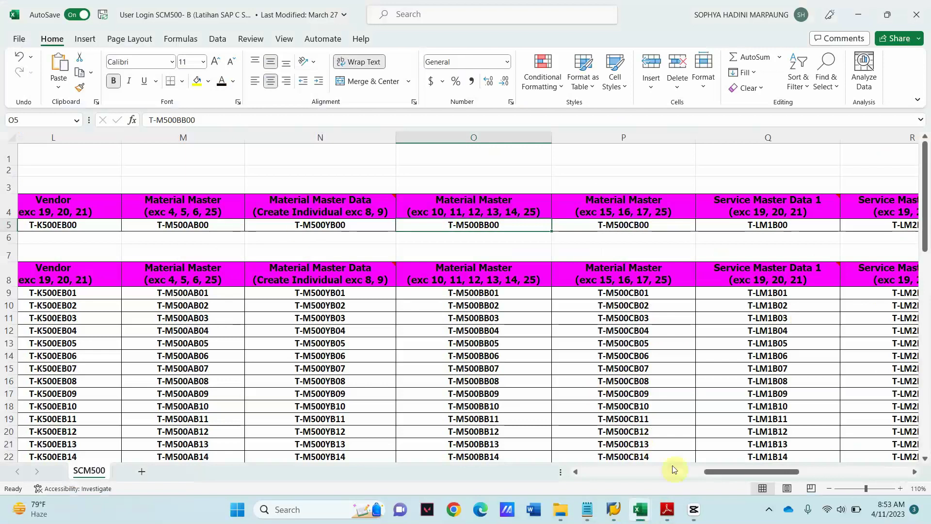
left_click_drag(721, 472, 607, 478)
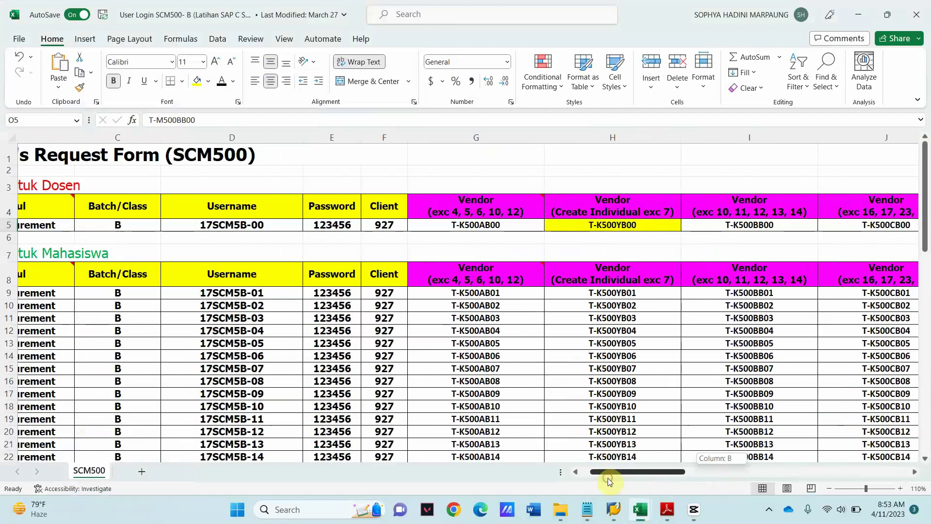
left_click(490, 225)
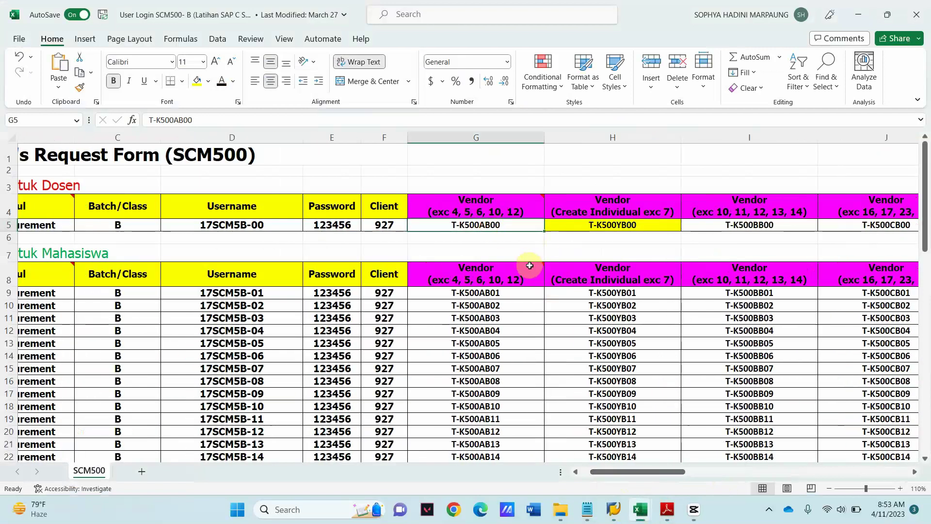
left_click(744, 224)
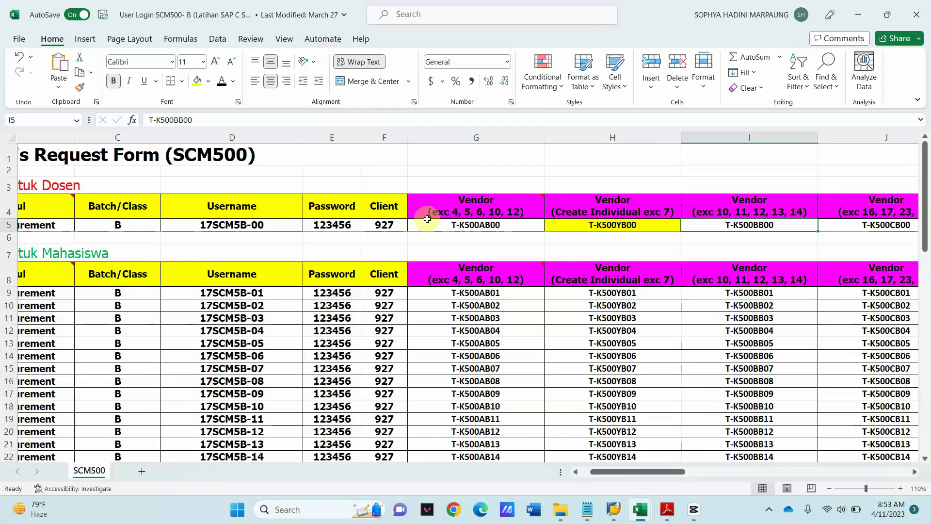
left_click(482, 224)
key("ctrl+c")
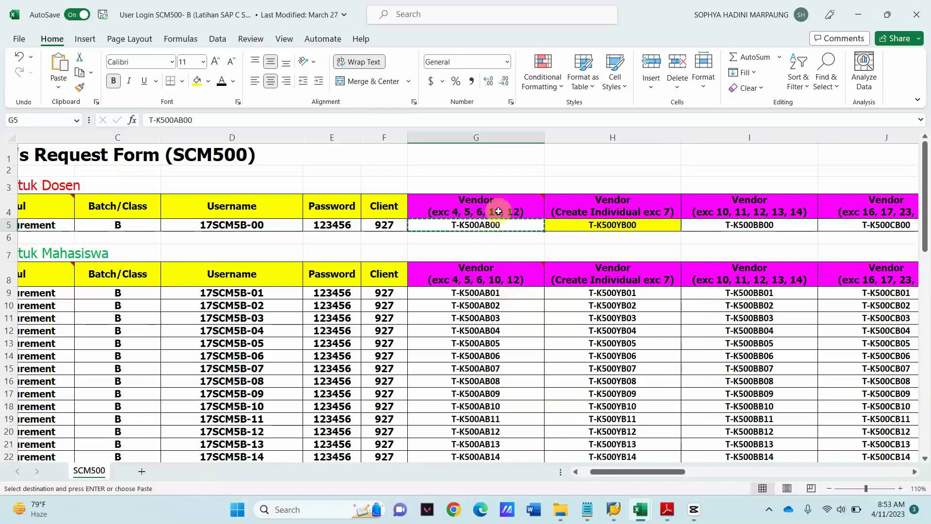
left_click(858, 15)
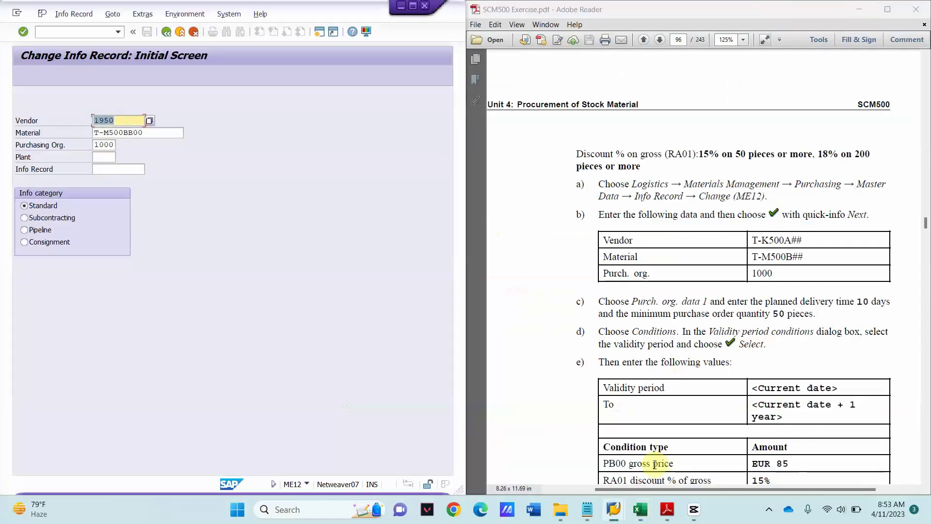
left_click(141, 170)
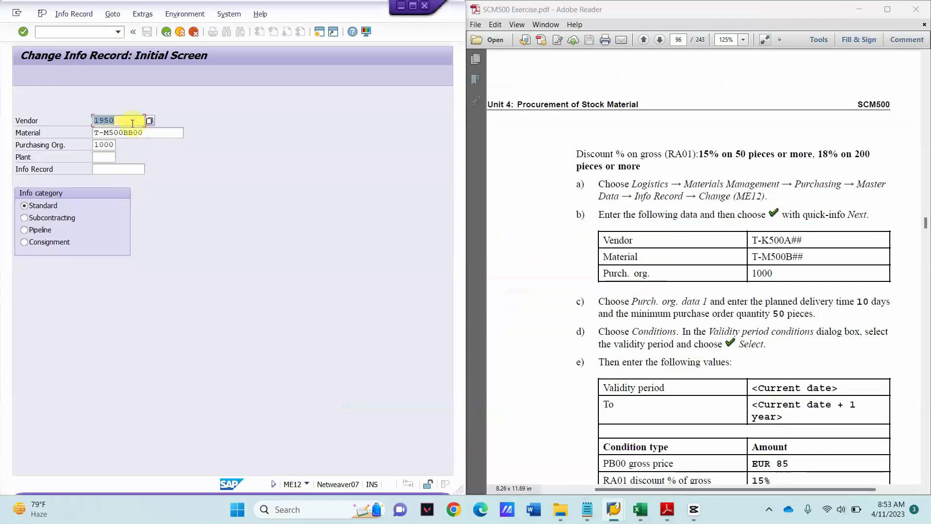
key("ctrl+v")
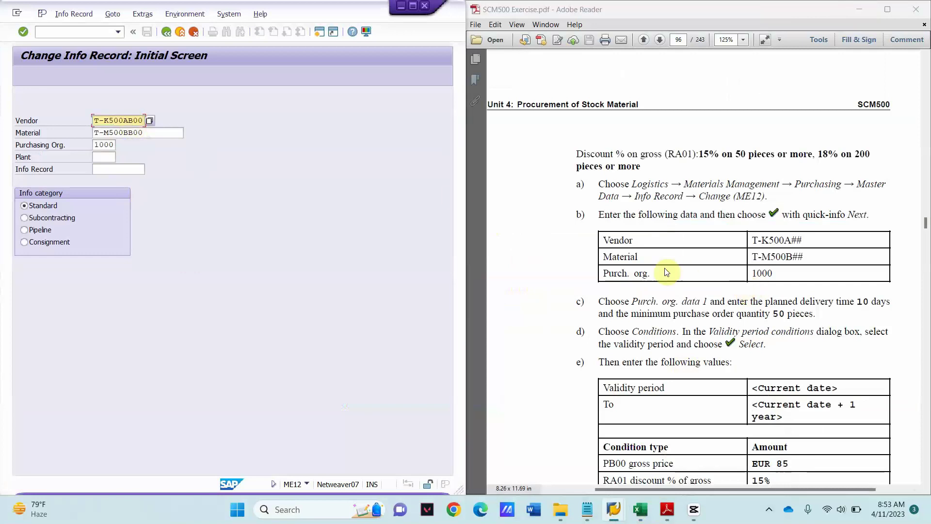
left_click(154, 135)
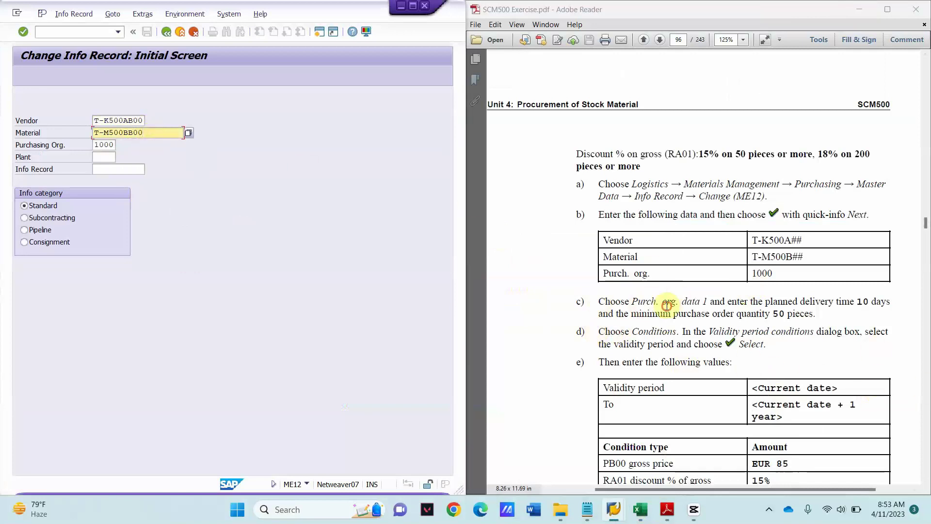
Review the exercise's purchasing data, validity and gross price requirements, and open the info record for vendor T-K500AB00 and material T-M500BB00.
left_click_drag(667, 302, 796, 315)
left_click(799, 315)
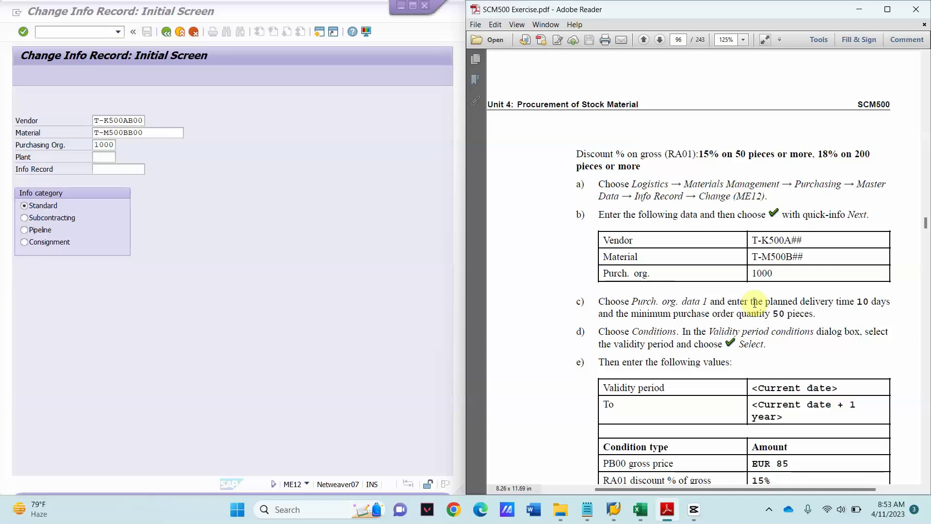
scroll(755, 303, "up", 10)
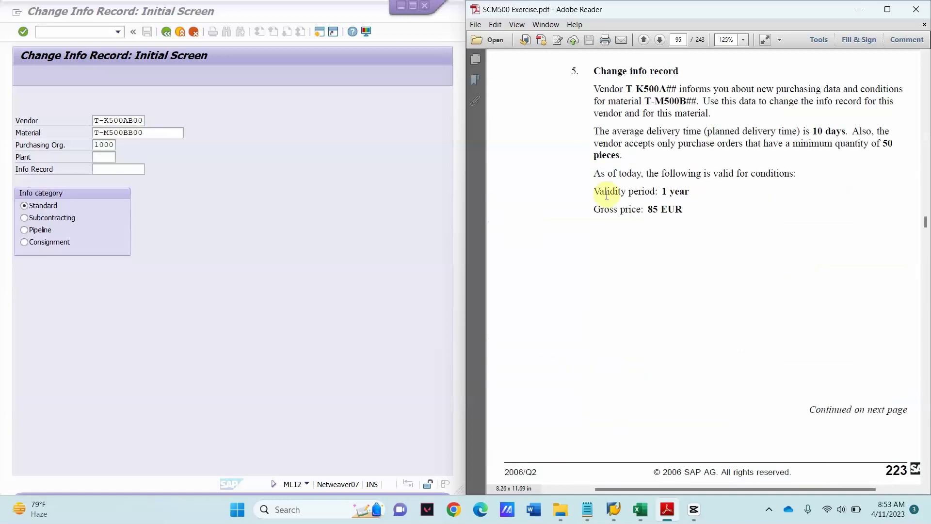
left_click_drag(593, 191, 688, 192)
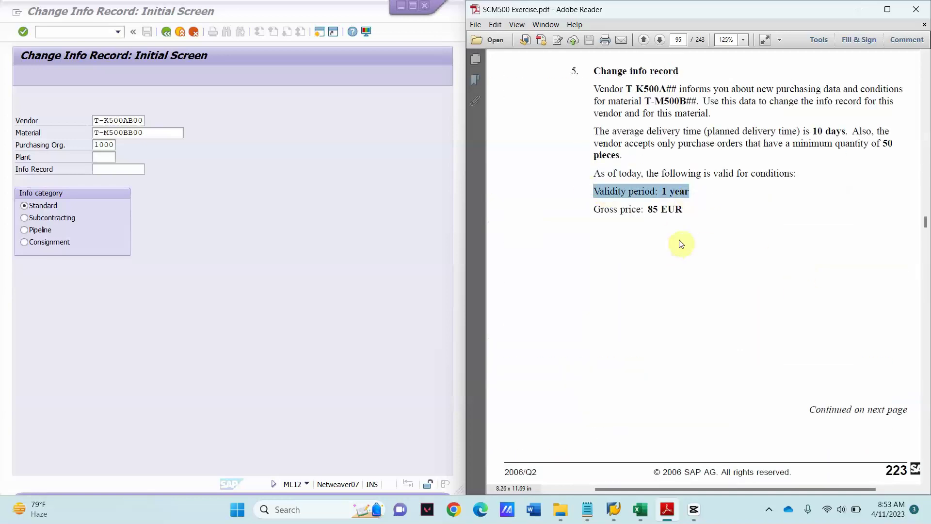
left_click_drag(592, 209, 682, 210)
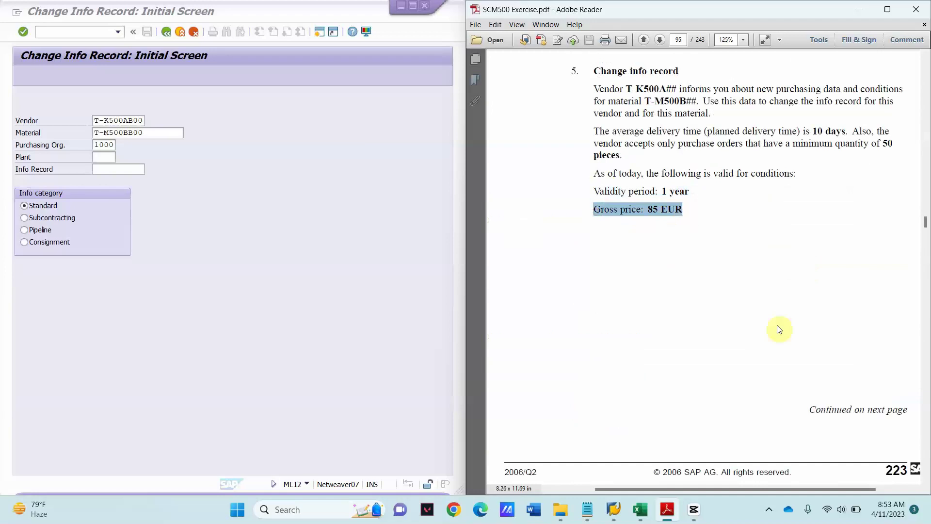
scroll(743, 376, "down", 15)
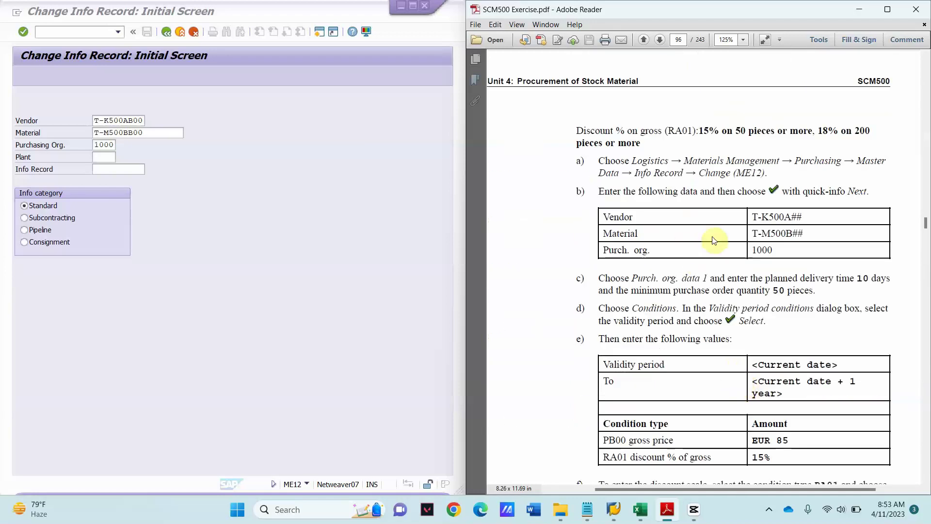
left_click(23, 32)
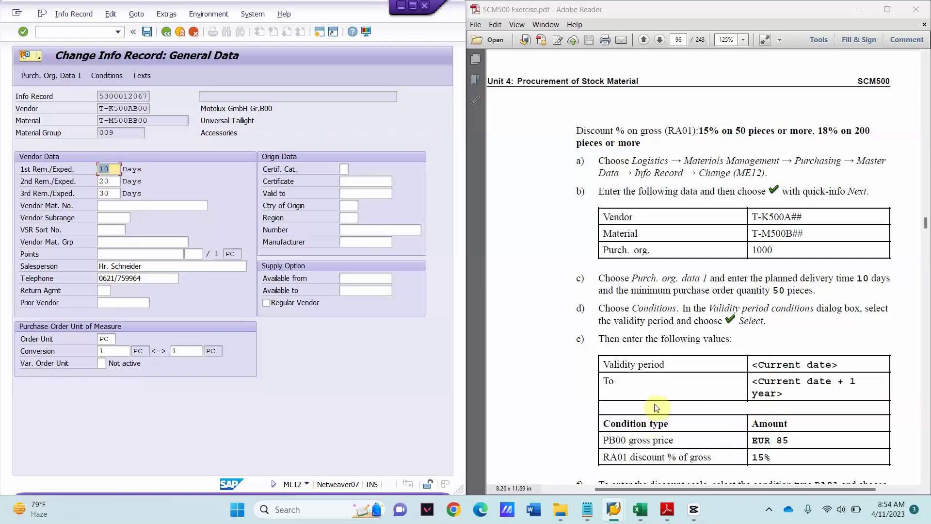
In the info record's purchasing organization data, set the planned delivery time to 10 days and the minimum quantity to 50.
scroll(703, 442, "down", 3)
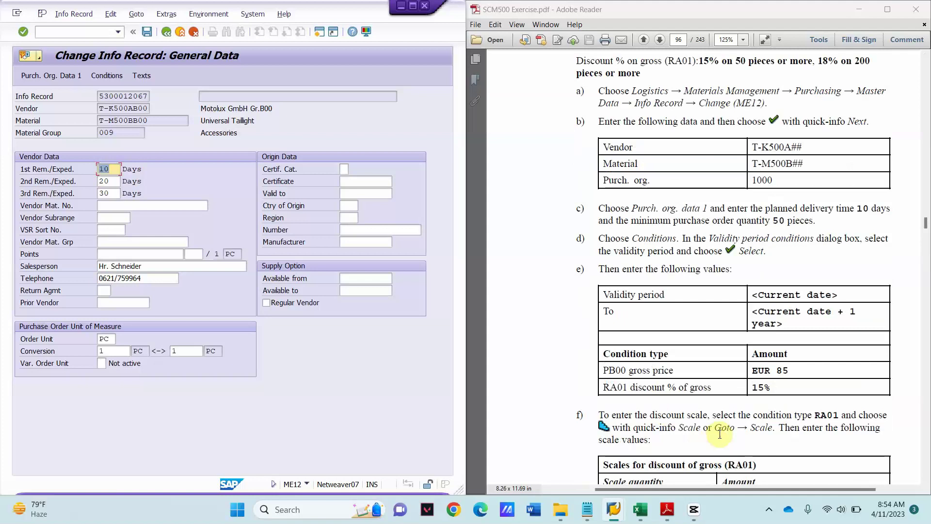
key("Return")
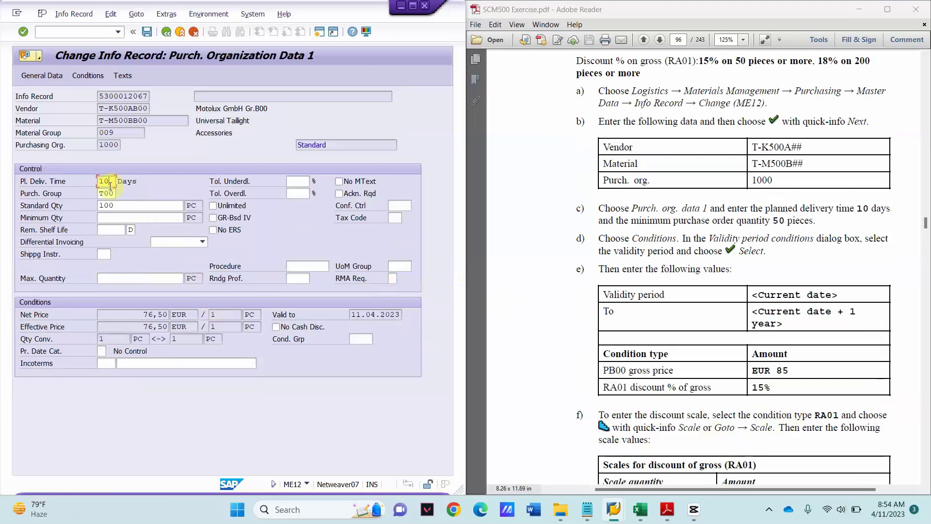
left_click(118, 222)
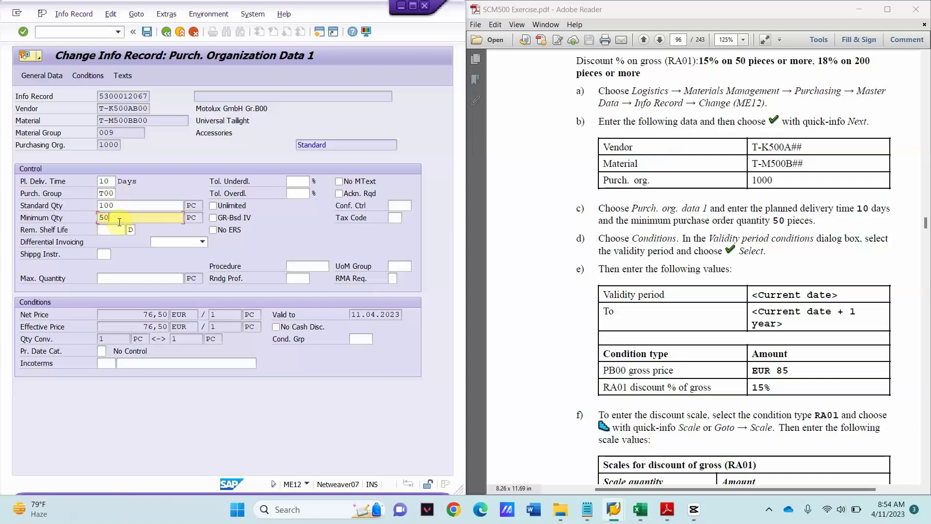
Open the info record's conditions and choose the existing validity period starting 11.04.2023.
left_click(80, 76)
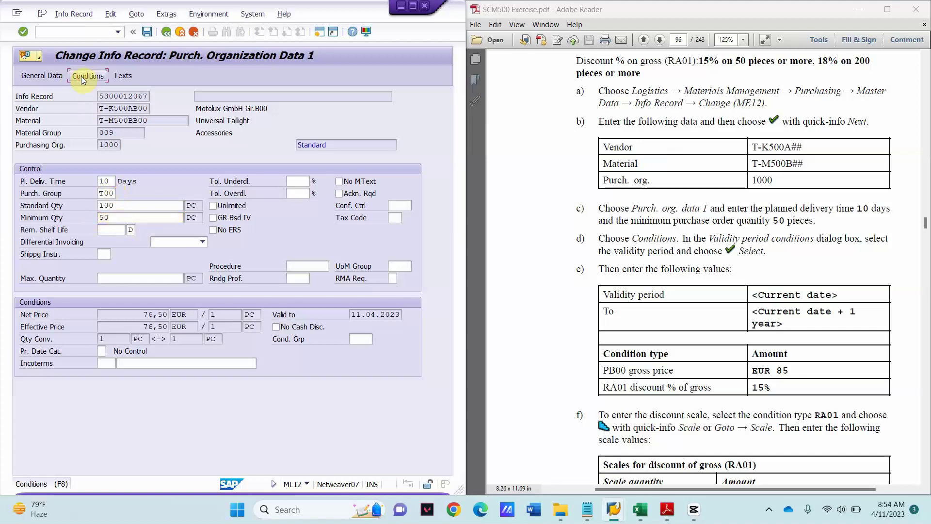
left_click(135, 212)
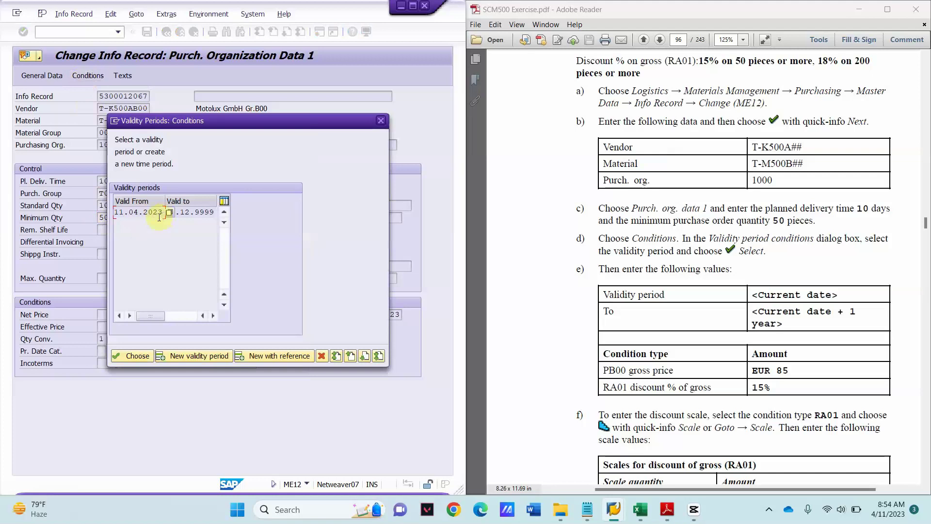
left_click(212, 213)
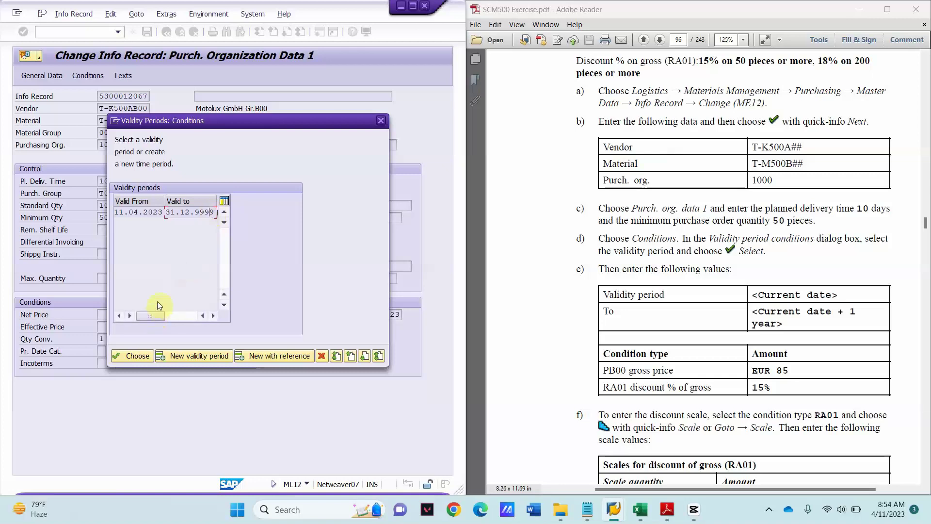
left_click(113, 214)
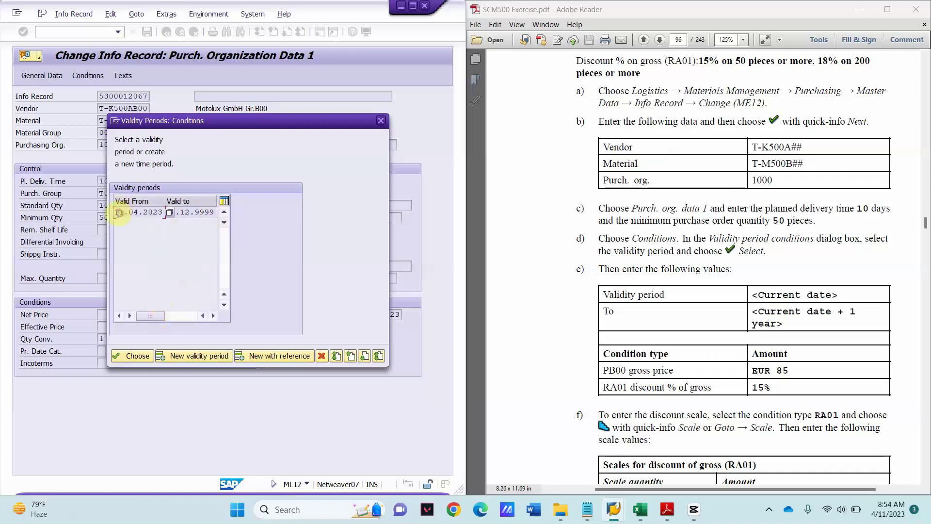
left_click(186, 212)
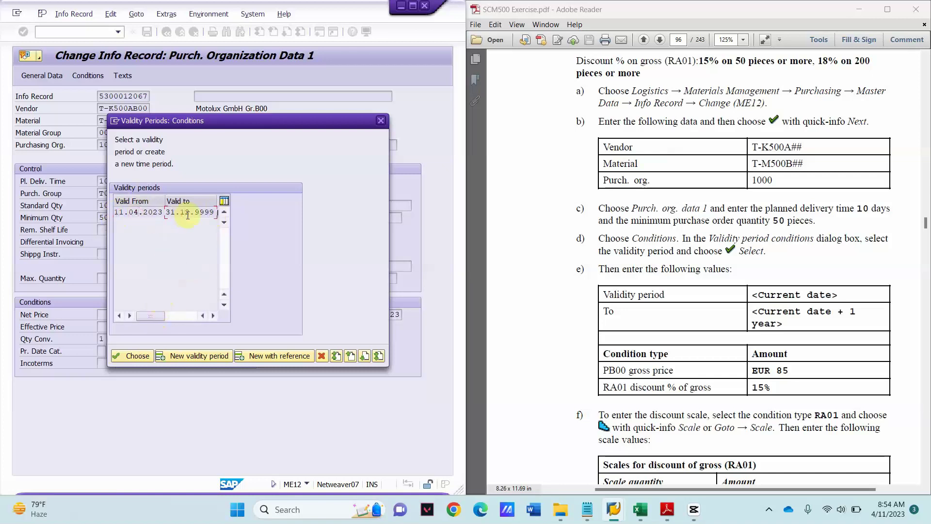
left_click(132, 357)
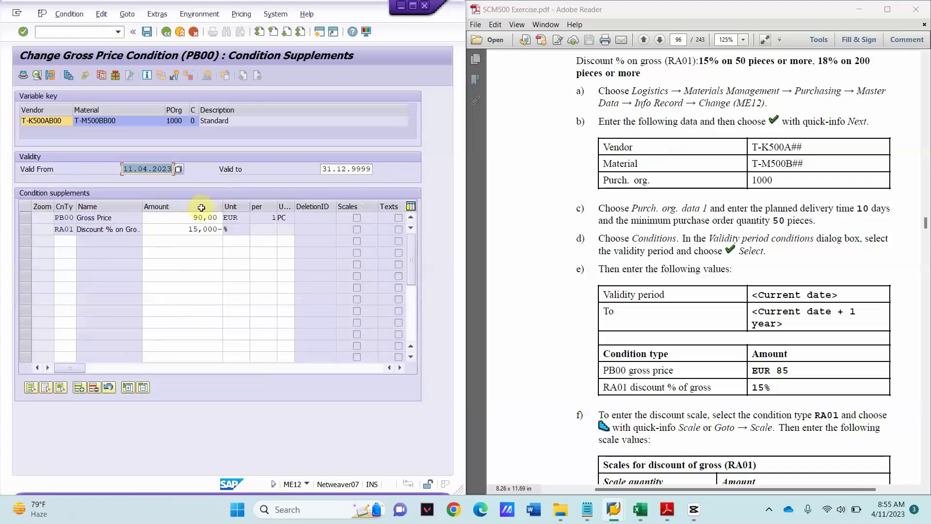
Set the condition validity's end date to 31.12.2023 and accept the validity period change.
left_click(136, 168)
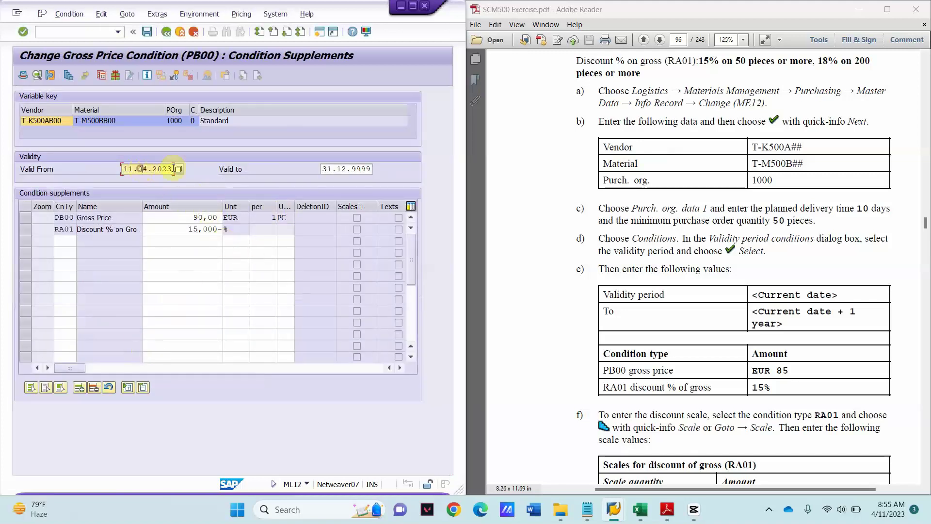
left_click_drag(350, 169, 405, 174)
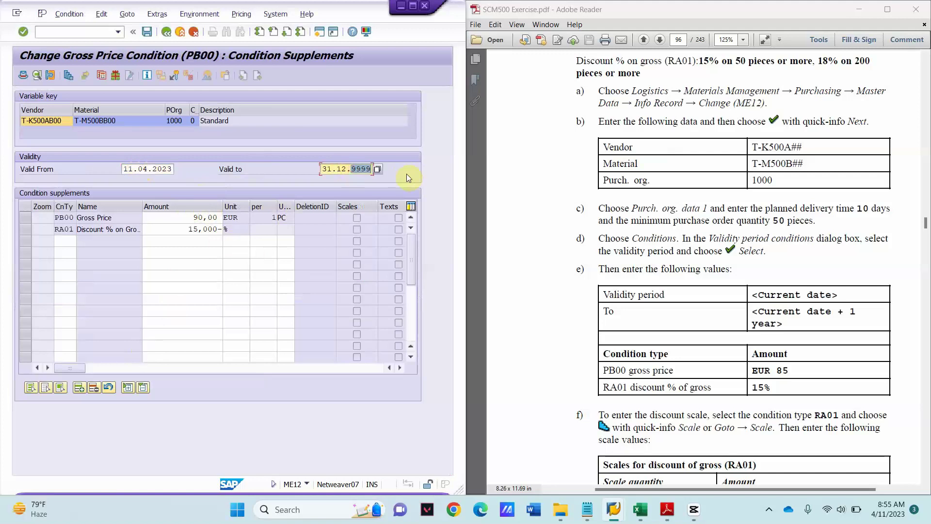
type("2023")
left_click(101, 77)
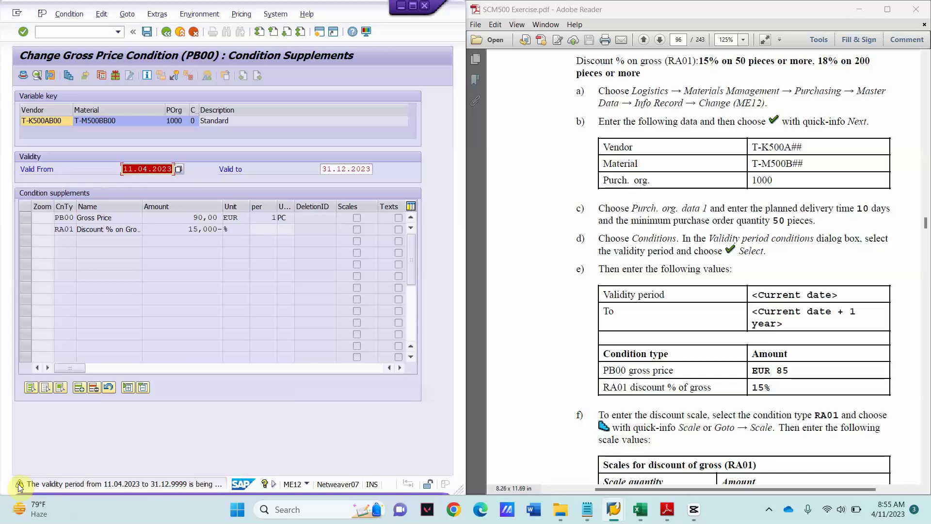
key("Return")
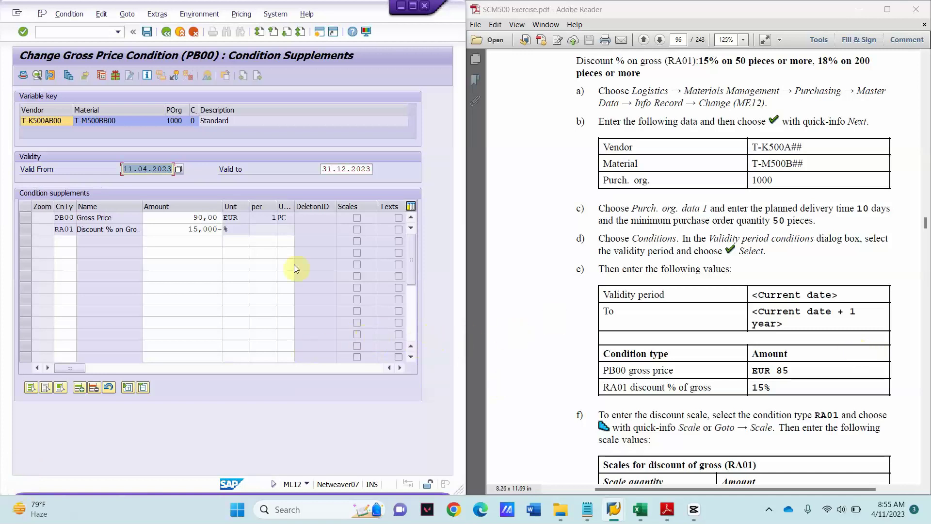
Set the PB00 gross price amount to 85 EUR.
double_click(195, 219)
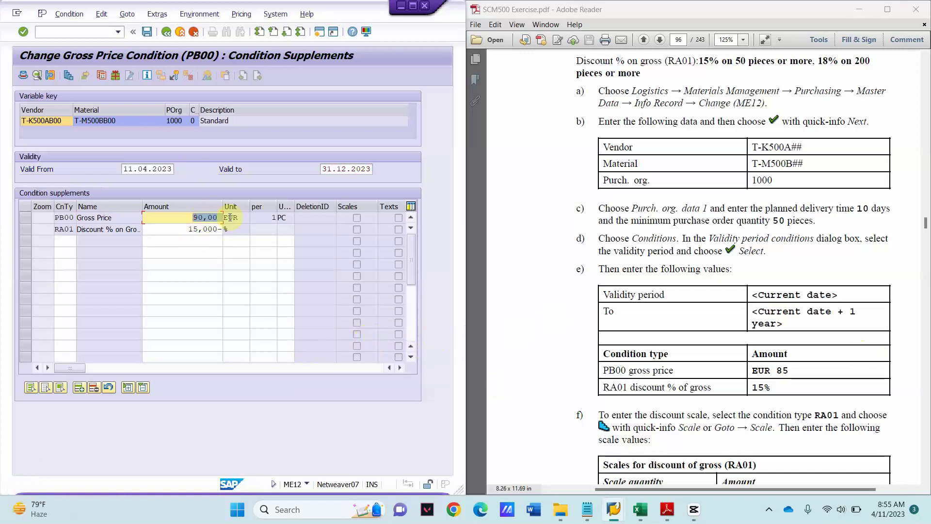
type("85")
key("Return")
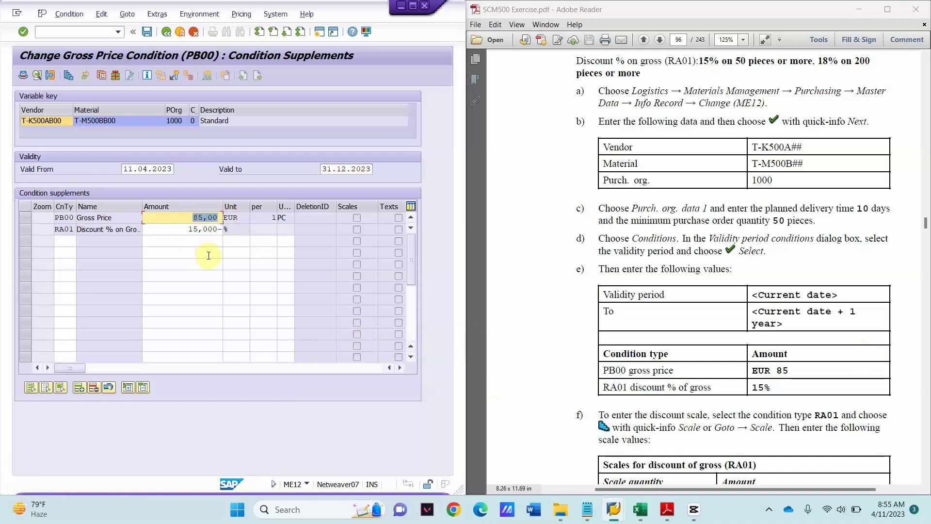
Check the exercise's scale values, open the scales of the gross price condition, and enter quantity 50 with amount 15 on the first line.
scroll(640, 390, "down", 1)
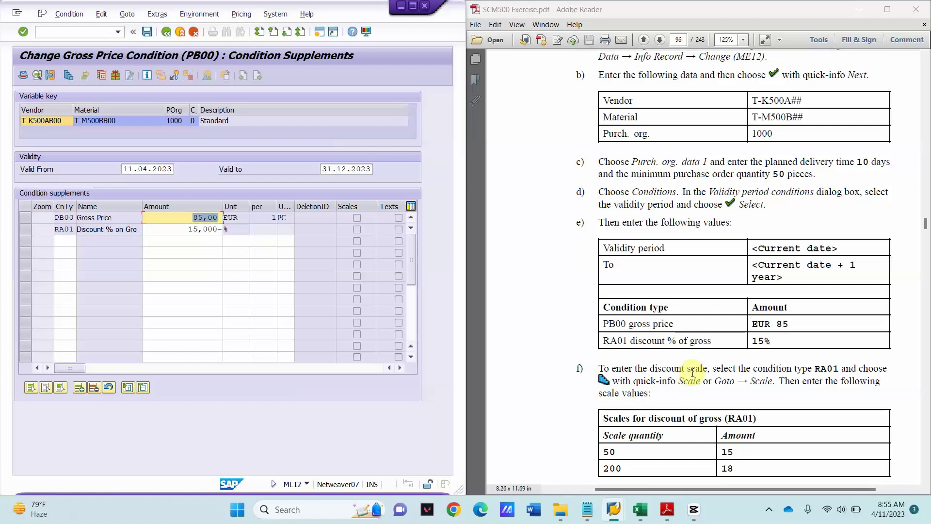
scroll(729, 401, "down", 3)
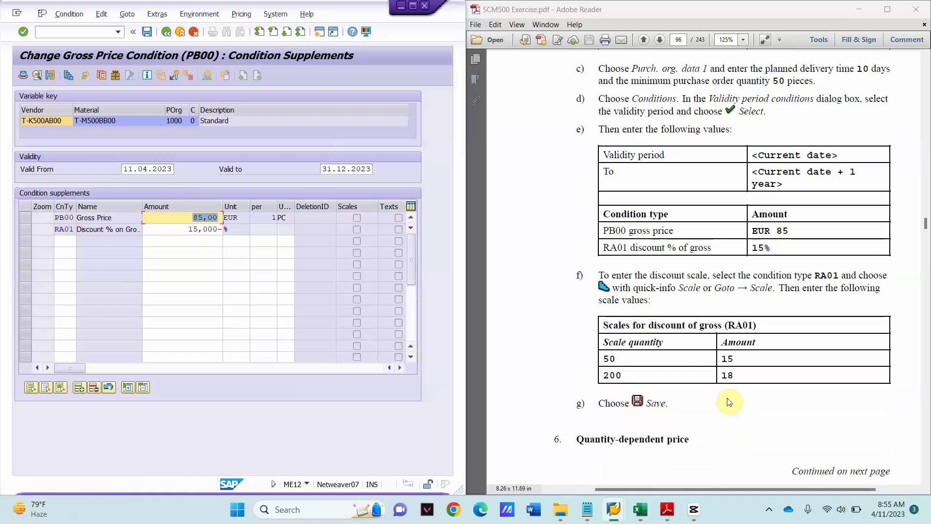
left_click(129, 16)
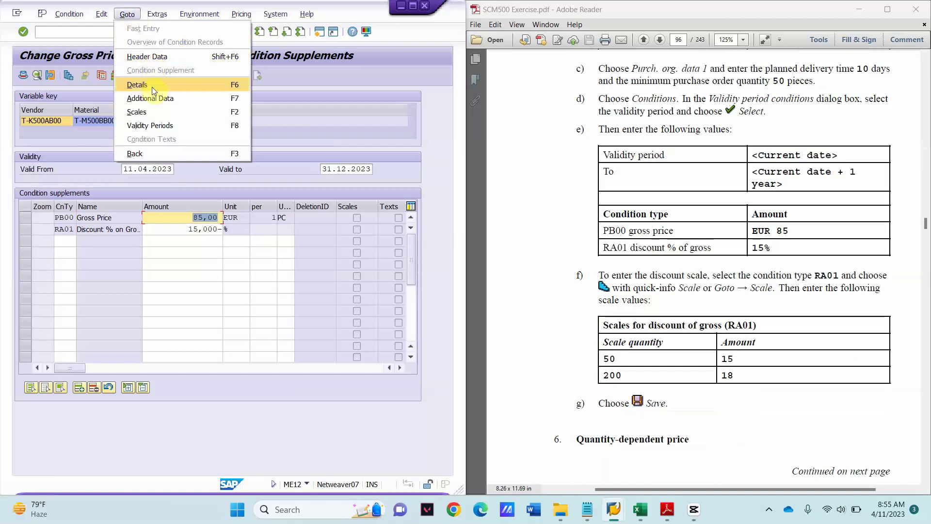
left_click(153, 111)
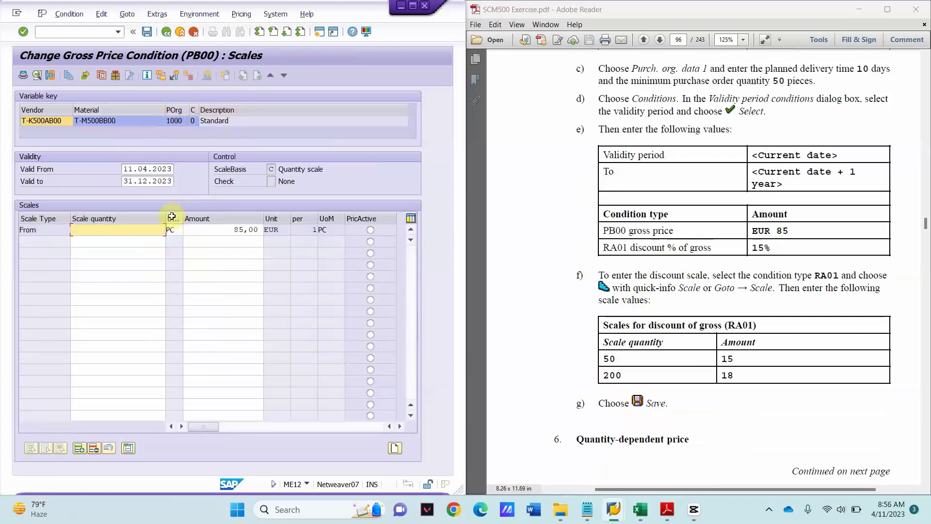
type("50")
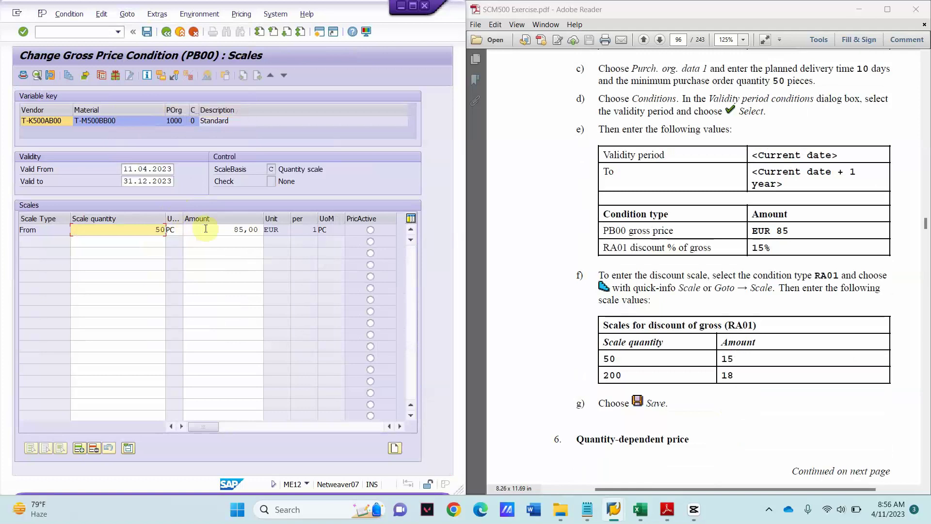
left_click_drag(205, 228, 271, 236)
type("15")
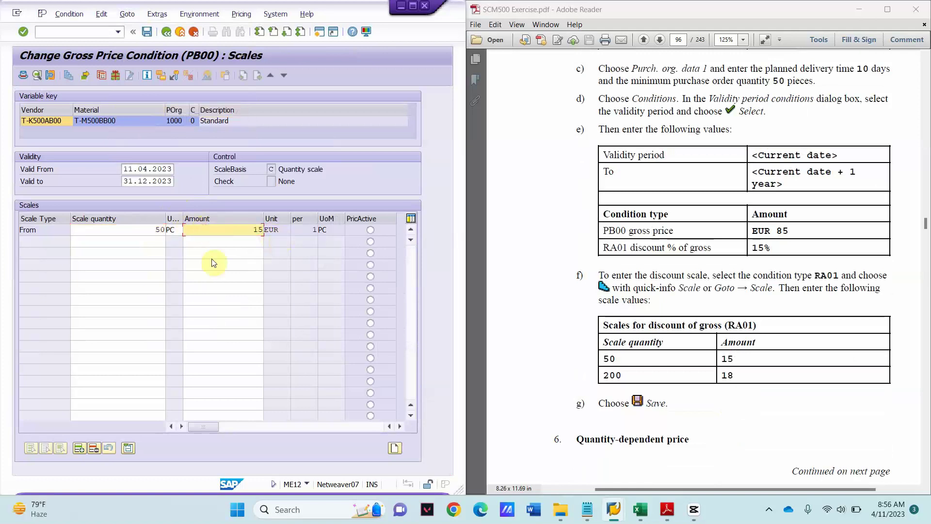
Add a second scale line with quantity 200 and amount 18, and save the info record.
left_click(142, 239)
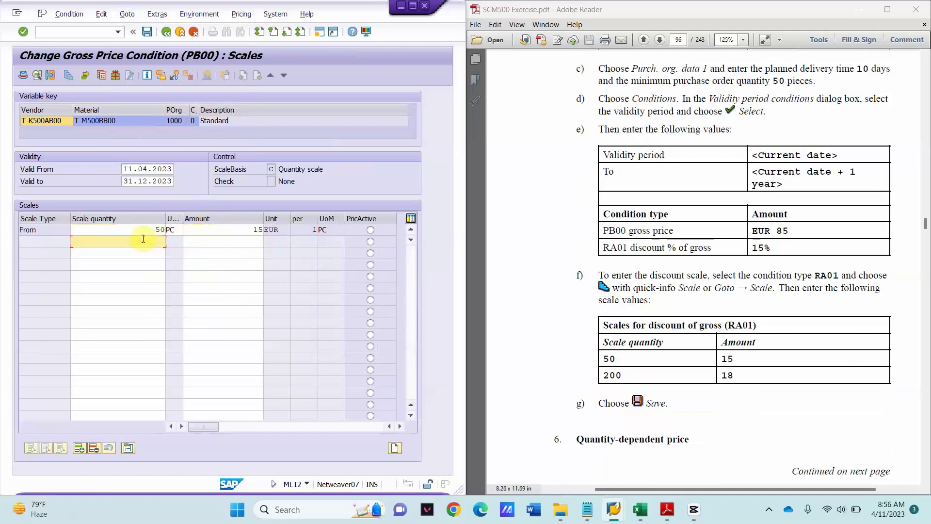
type("200")
left_click(195, 238)
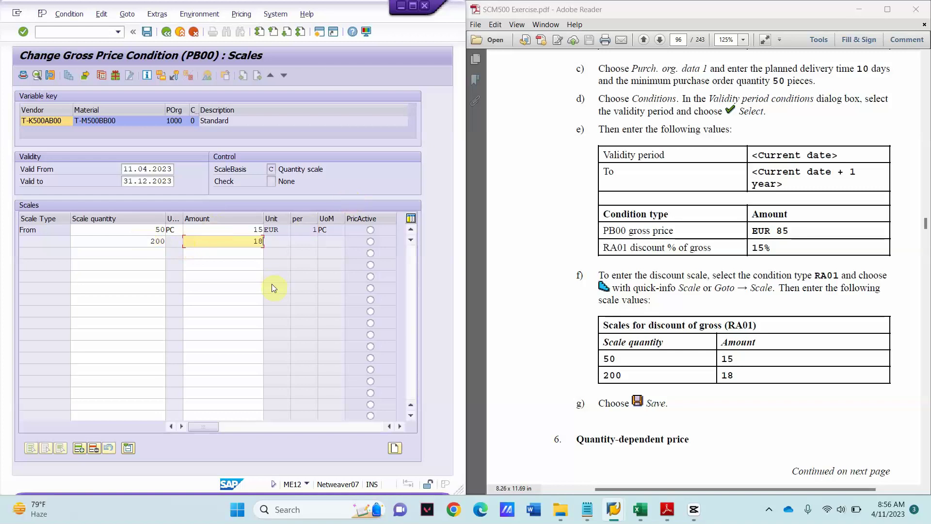
key("ctrl+s")
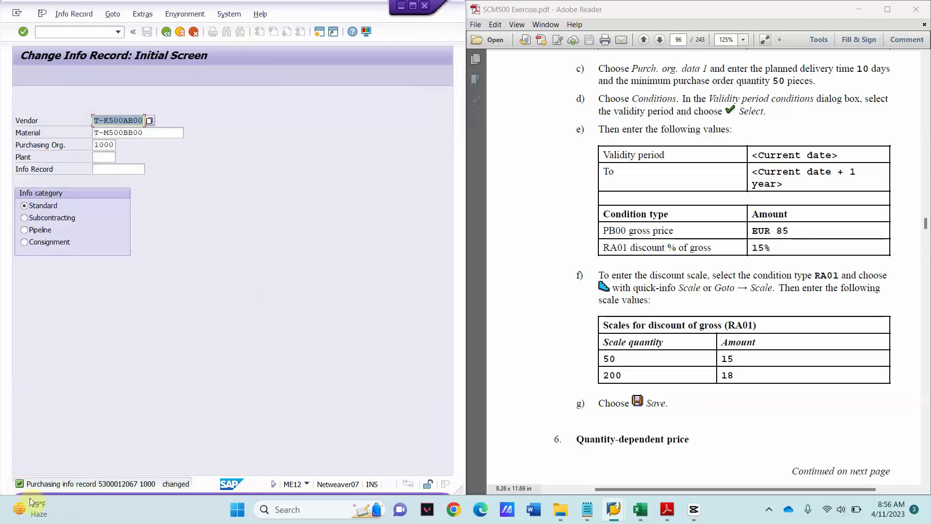
Copy the info record change message from its message details into the Notepad log after the first quotation line, and close the message details in SAP.
double_click(19, 484)
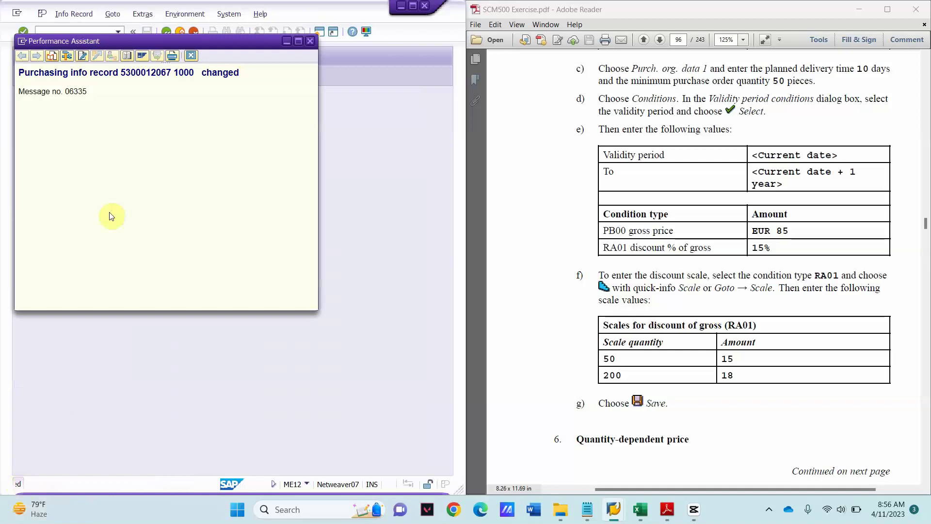
left_click_drag(21, 74, 238, 75)
key("ctrl+c")
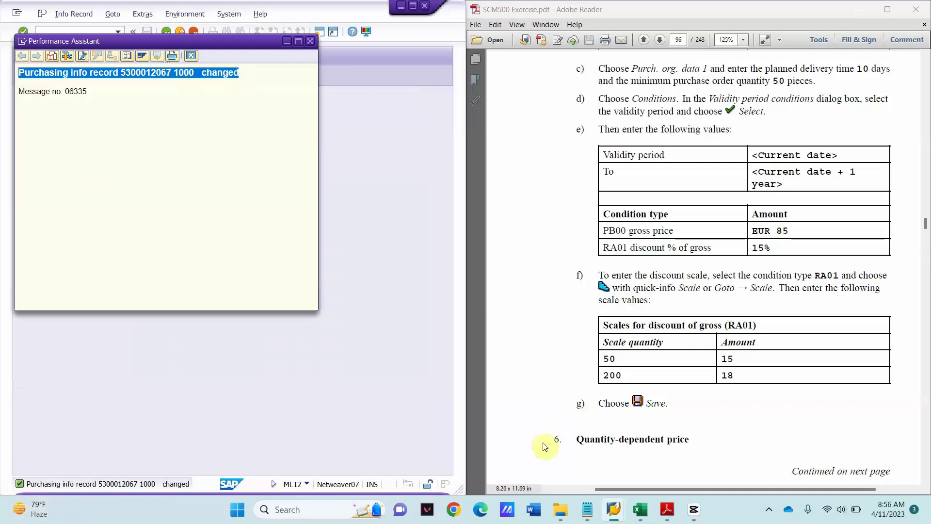
left_click(595, 509)
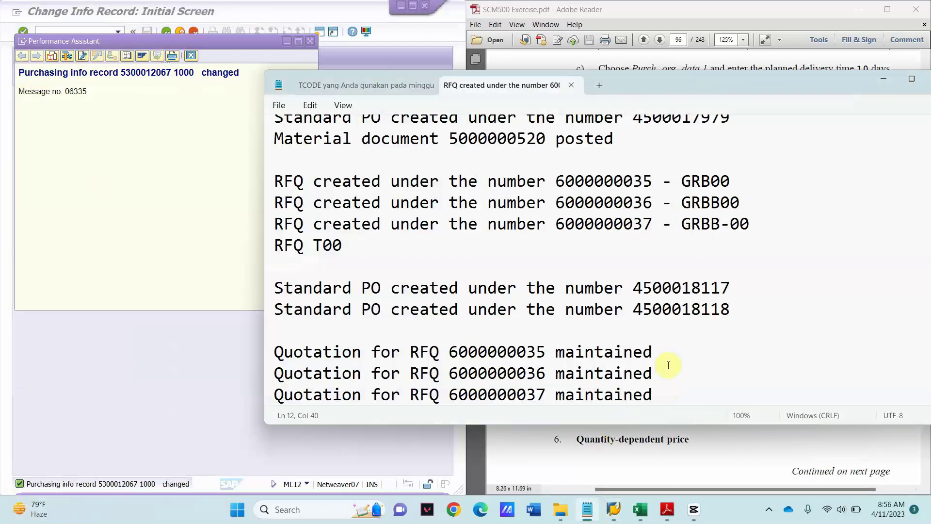
key("ctrl+v")
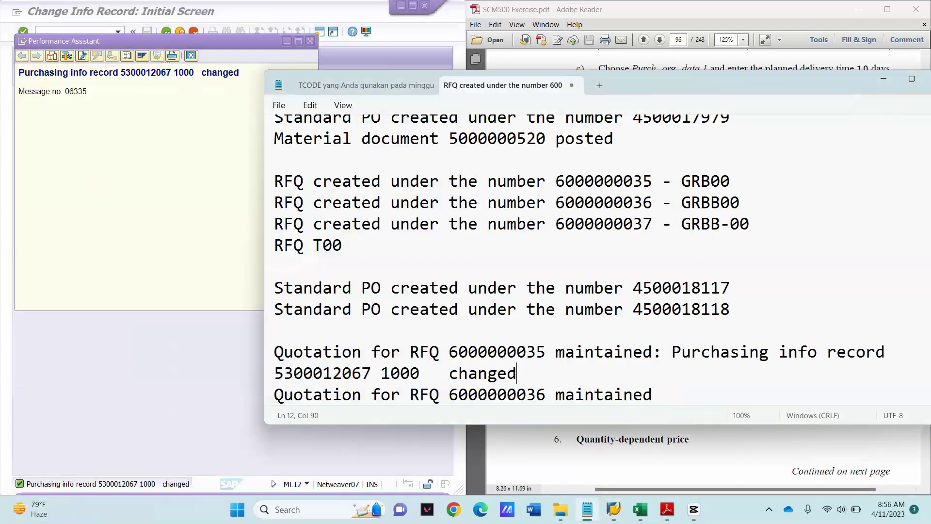
scroll(702, 233, "down", 3)
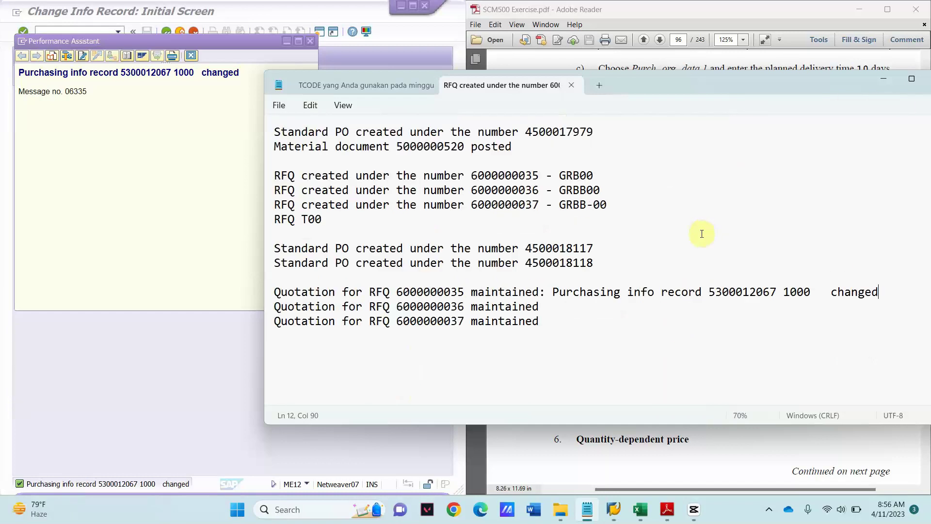
left_click(164, 173)
left_click(310, 40)
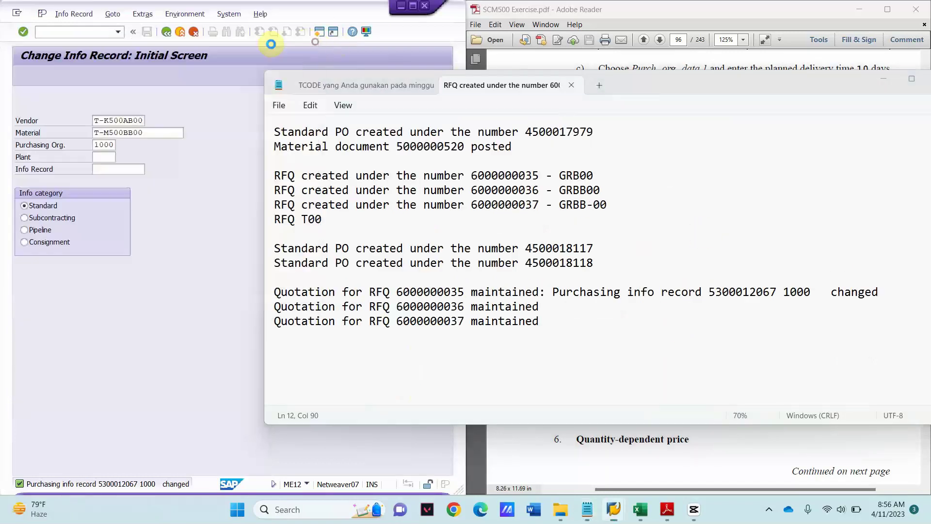
left_click(211, 170)
Read the exercise PDF's quantity-dependent price question for material T-M500B## and recheck the RA01 discount scale it relies on.
left_click(616, 439)
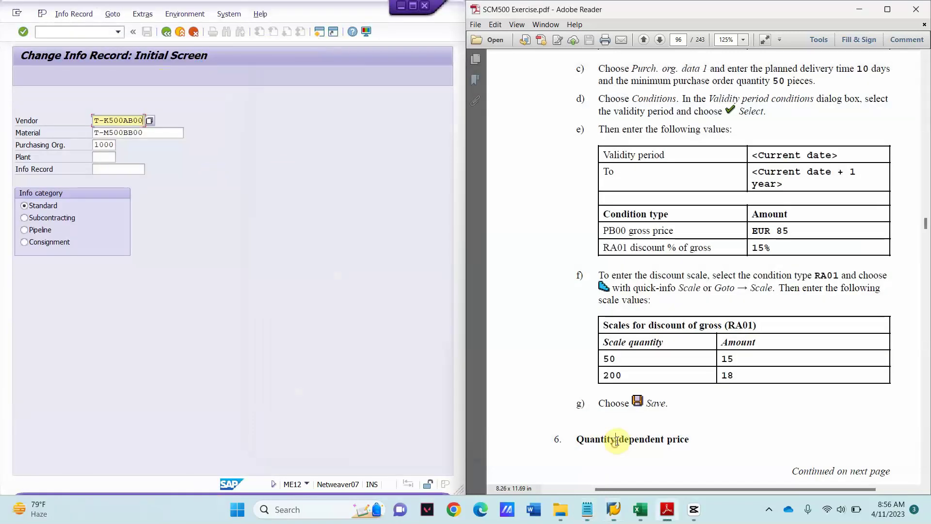
scroll(645, 395, "down", 3)
scroll(651, 397, "down", 10)
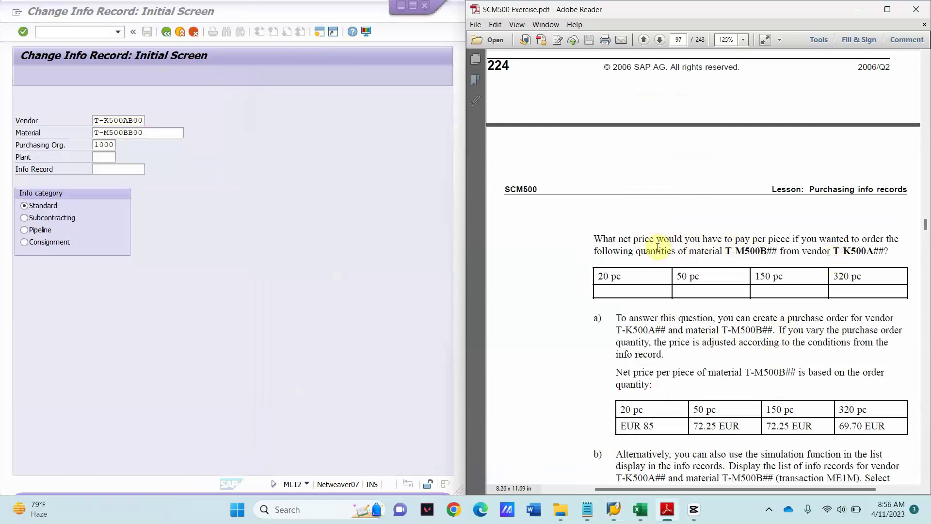
left_click_drag(655, 252, 778, 257)
left_click(747, 247)
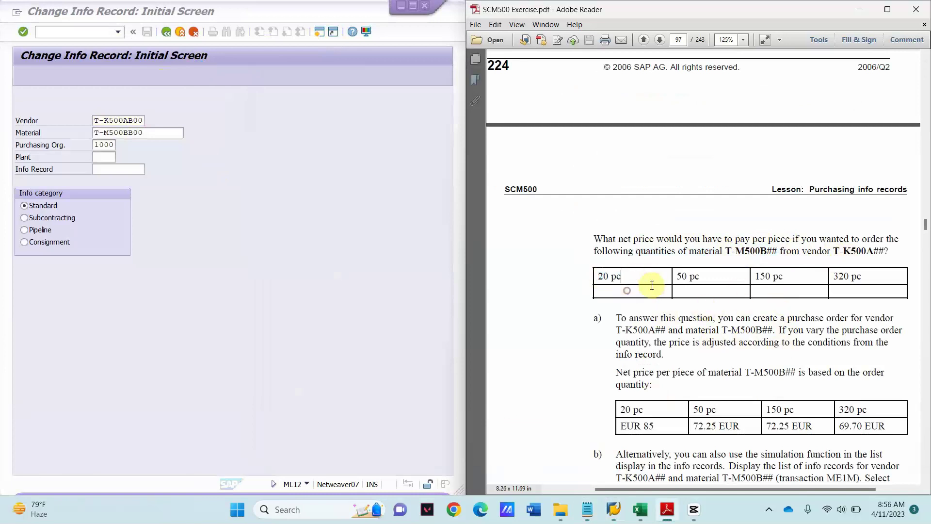
left_click_drag(676, 276, 704, 286)
left_click(704, 286)
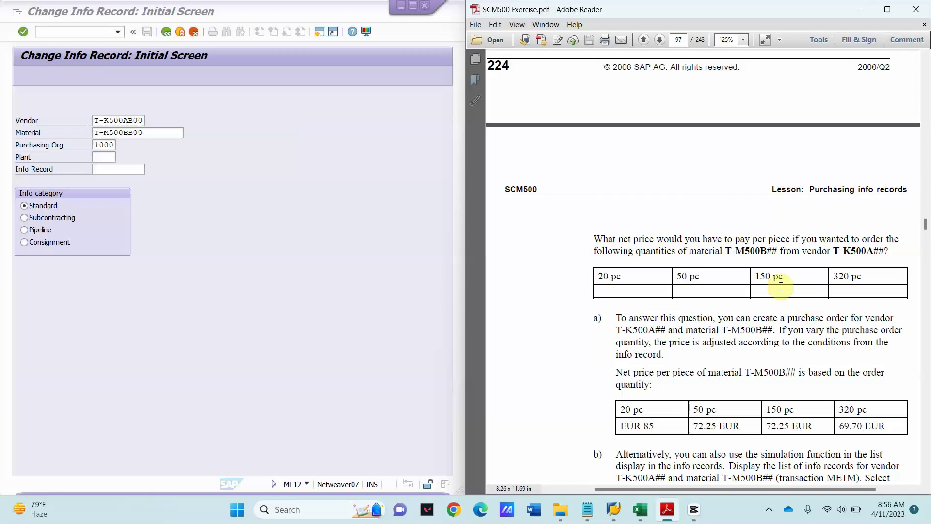
scroll(813, 288, "up", 3)
scroll(812, 288, "up", 9)
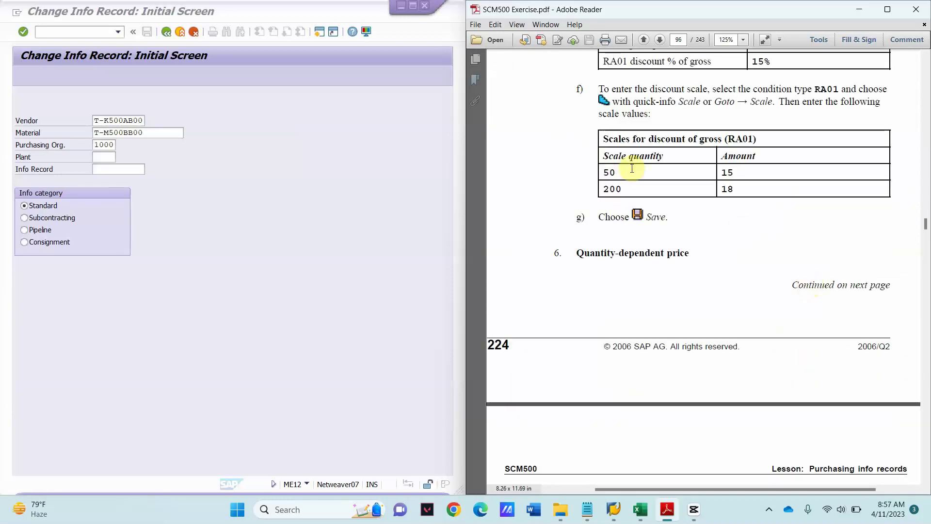
double_click(610, 173)
double_click(727, 173)
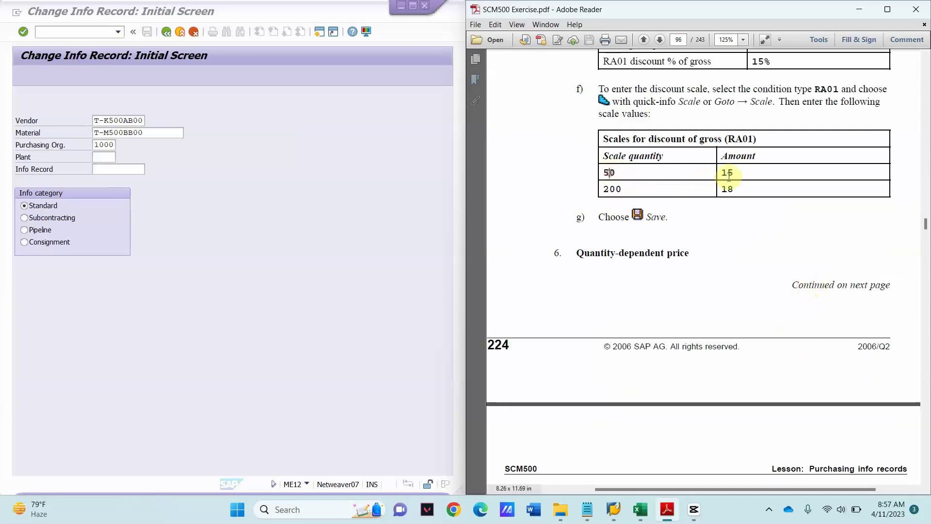
left_click(616, 188)
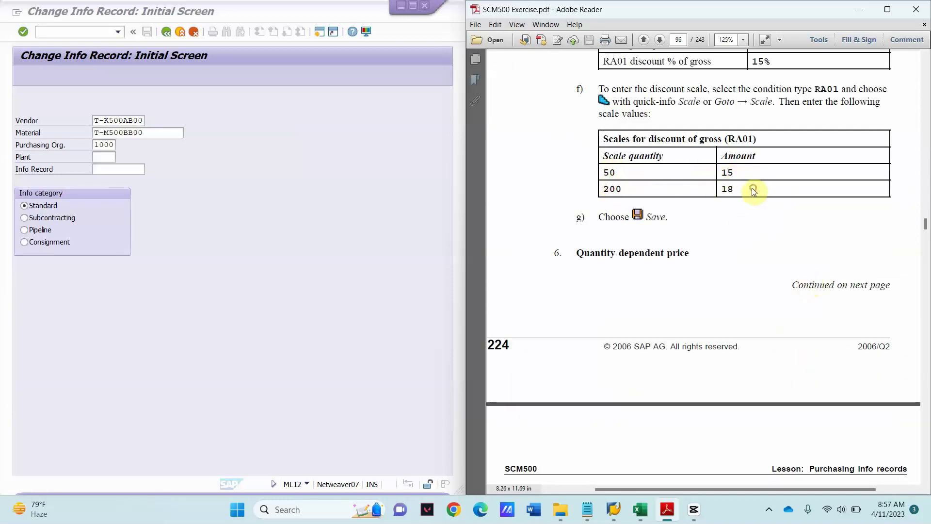
Review the solution's net prices per piece for 20, 50, 150 and 320 pieces and the text that follows.
scroll(746, 274, "down", 5)
scroll(746, 274, "down", 11)
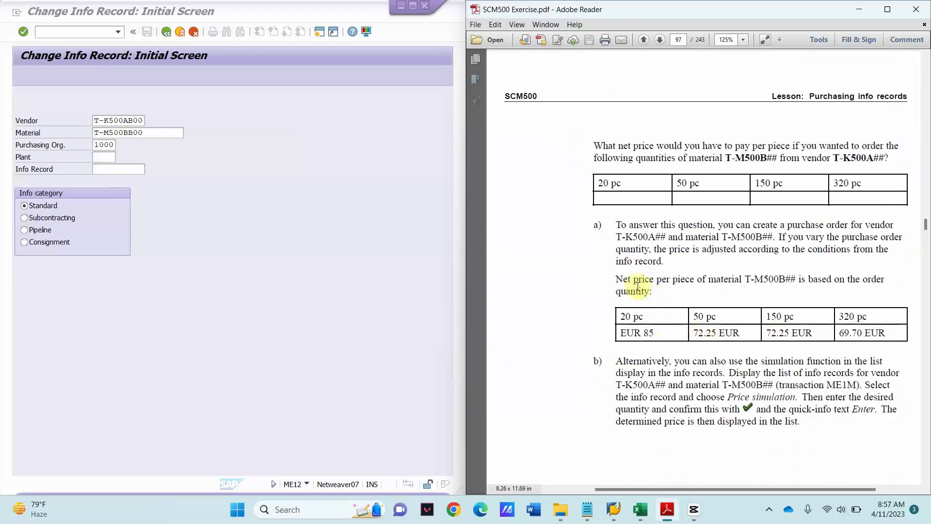
left_click_drag(633, 280, 877, 285)
left_click(774, 289)
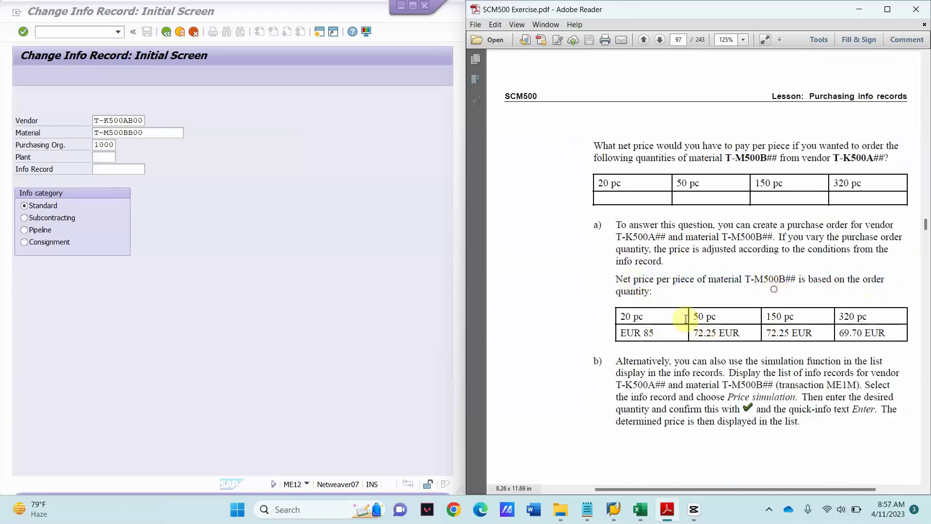
left_click(654, 332)
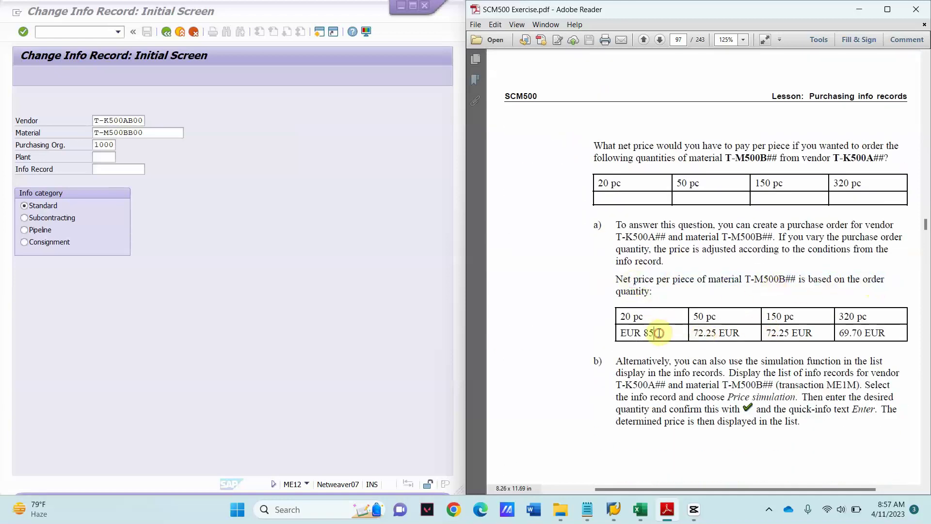
left_click(733, 333)
left_click(661, 334)
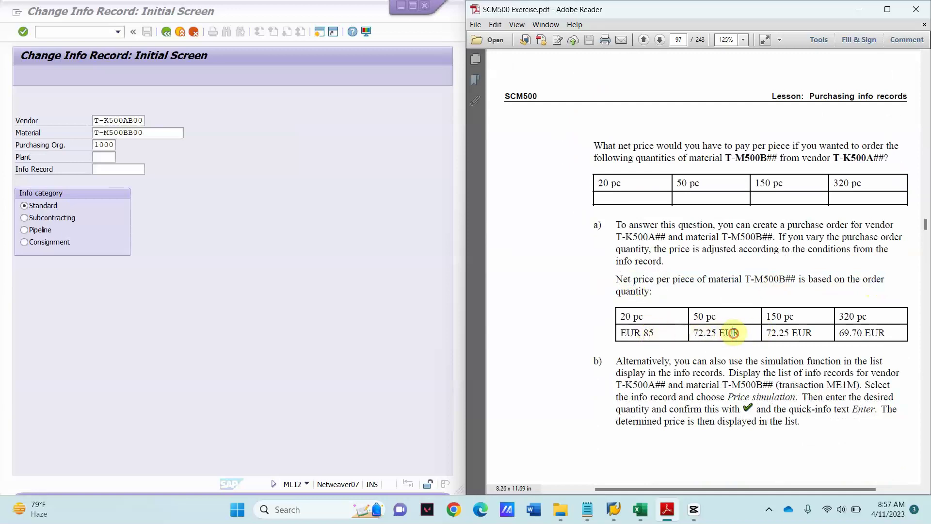
left_click(788, 322)
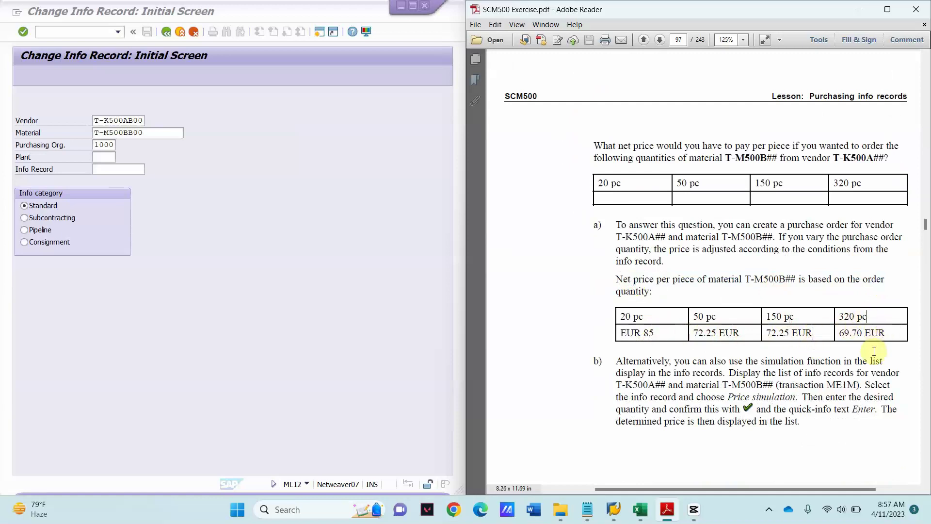
scroll(856, 366, "down", 10)
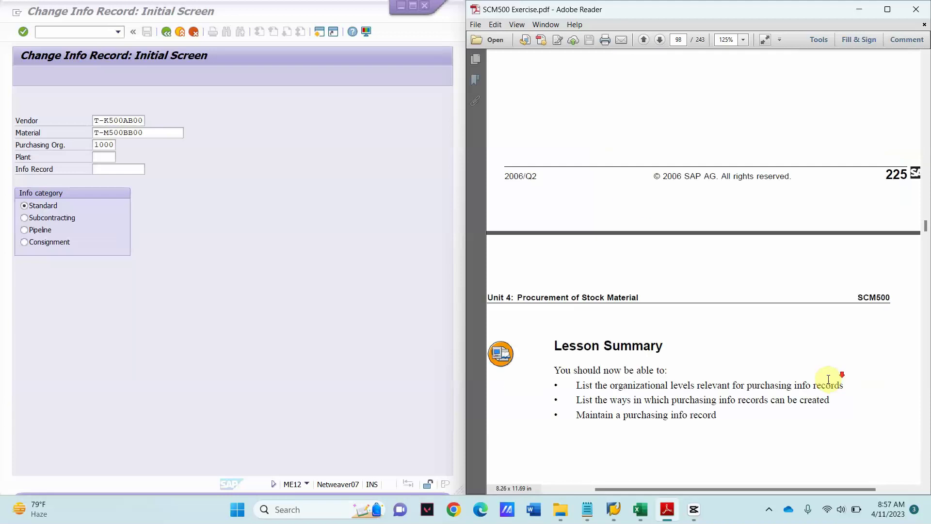
scroll(827, 385, "up", 10)
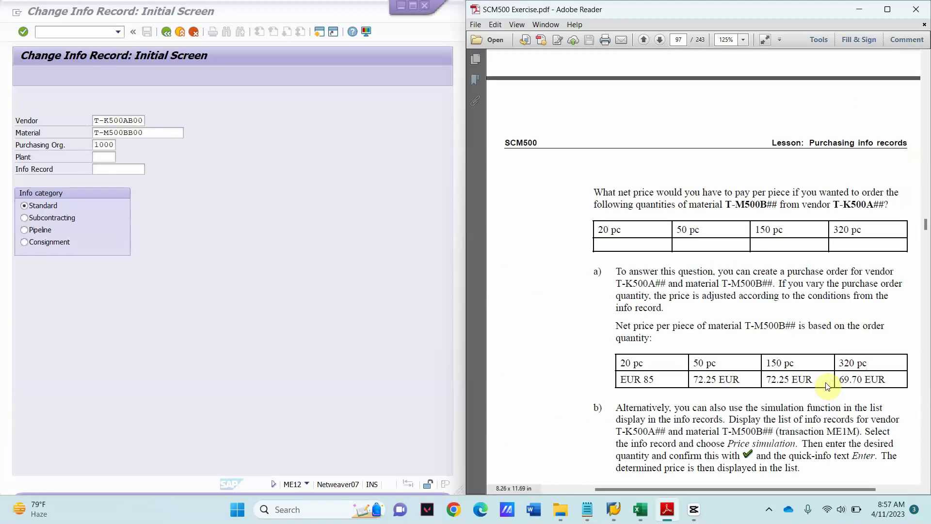
Compare the exercise PDF's discount scale with the net price table and read solution options a and b on purchase orders and price simulation.
scroll(827, 385, "up", 6)
scroll(827, 391, "down", 2)
scroll(827, 395, "up", 1)
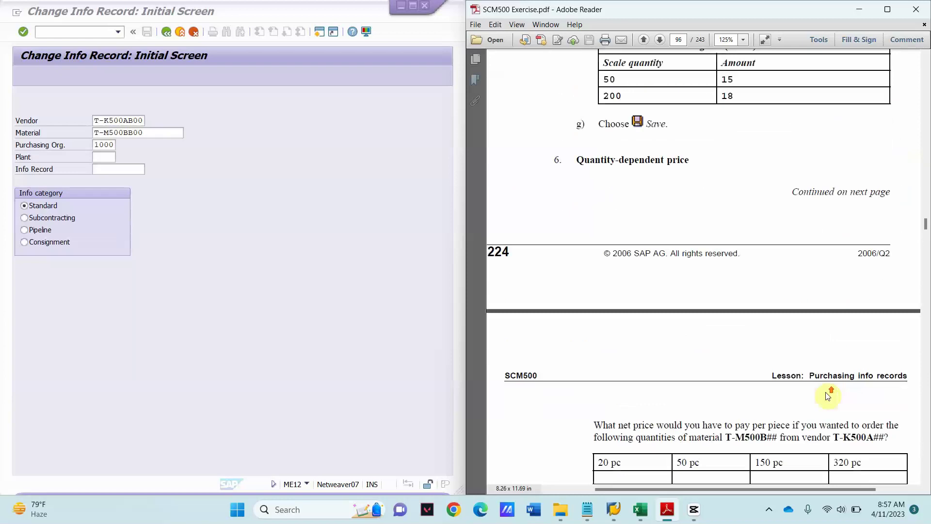
scroll(827, 394, "down", 1)
scroll(822, 412, "down", 8)
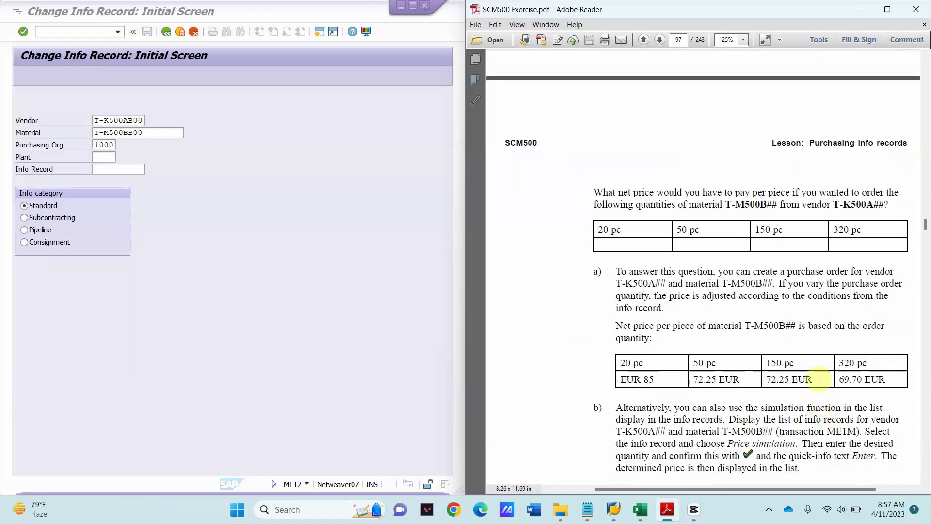
scroll(775, 334, "up", 4)
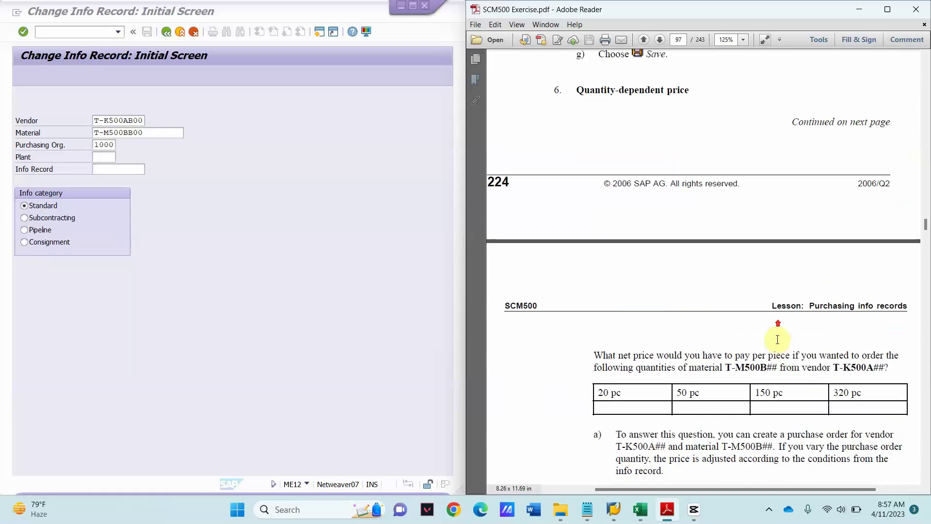
scroll(783, 392, "down", 6)
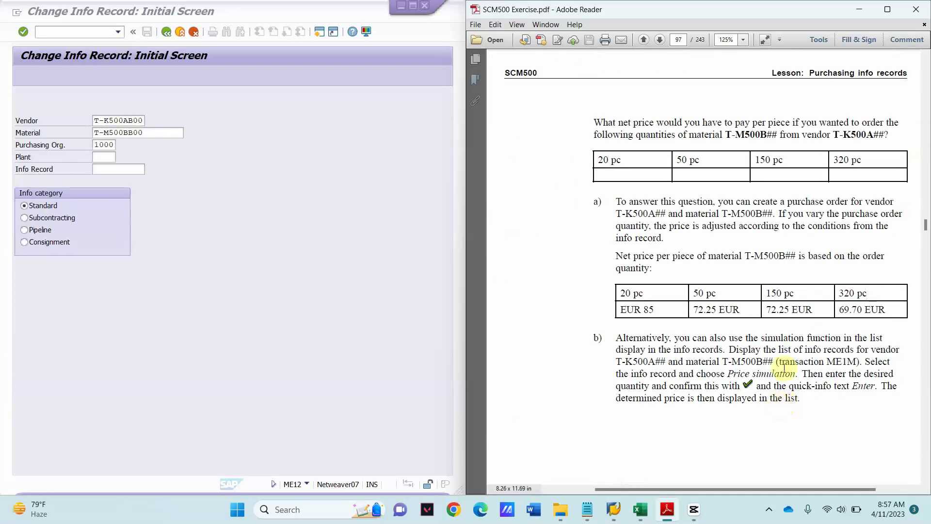
left_click_drag(628, 201, 777, 202)
left_click(751, 212)
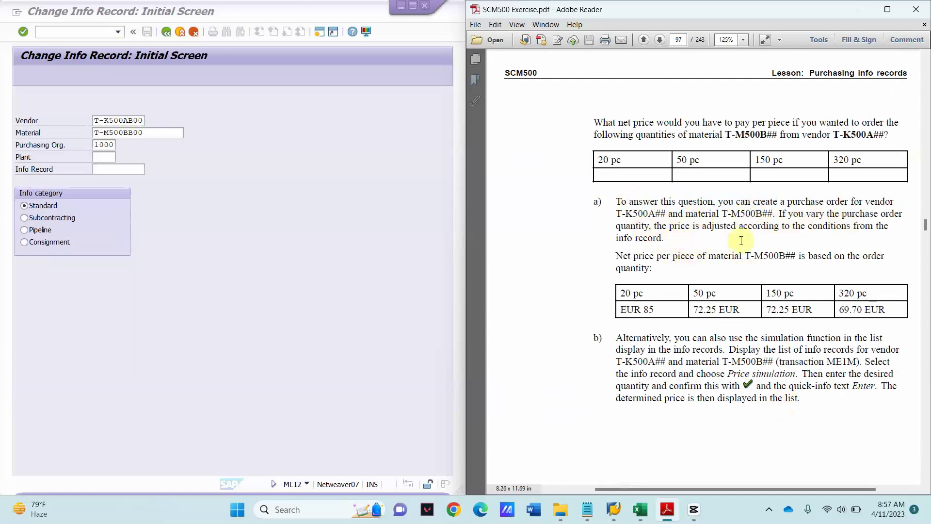
scroll(727, 330, "down", 3)
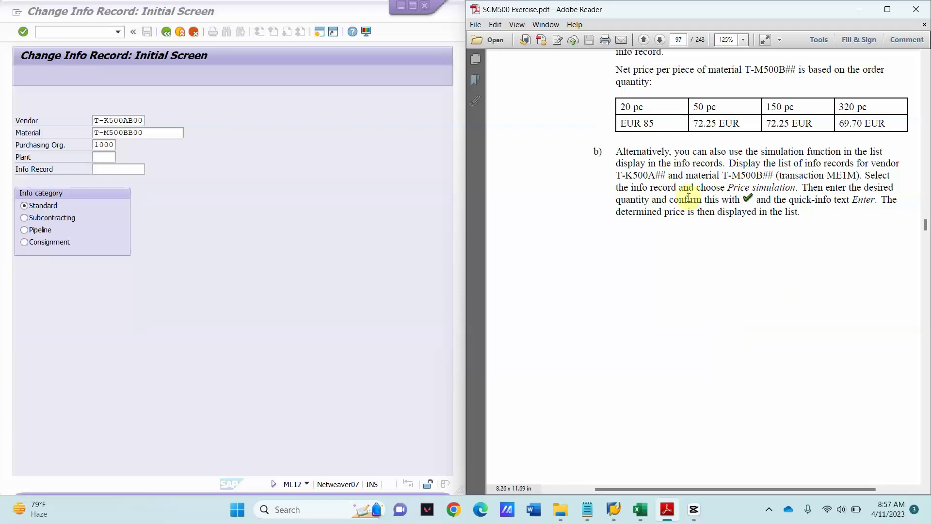
left_click_drag(617, 151, 840, 152)
left_click(816, 178)
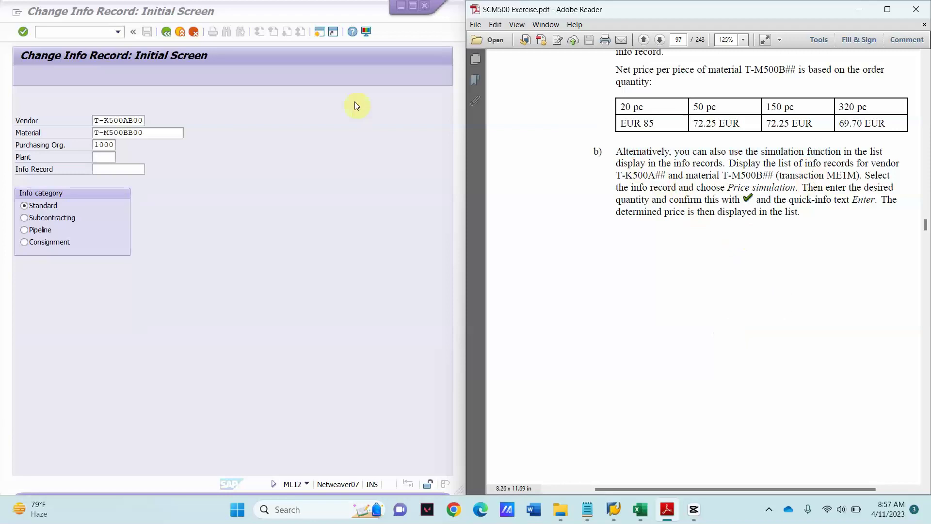
Run transaction ME1M in SAP for material T-M500BB00, taking vendor T-K500AB00 from the Excel list, and display the info record list.
left_click(84, 32)
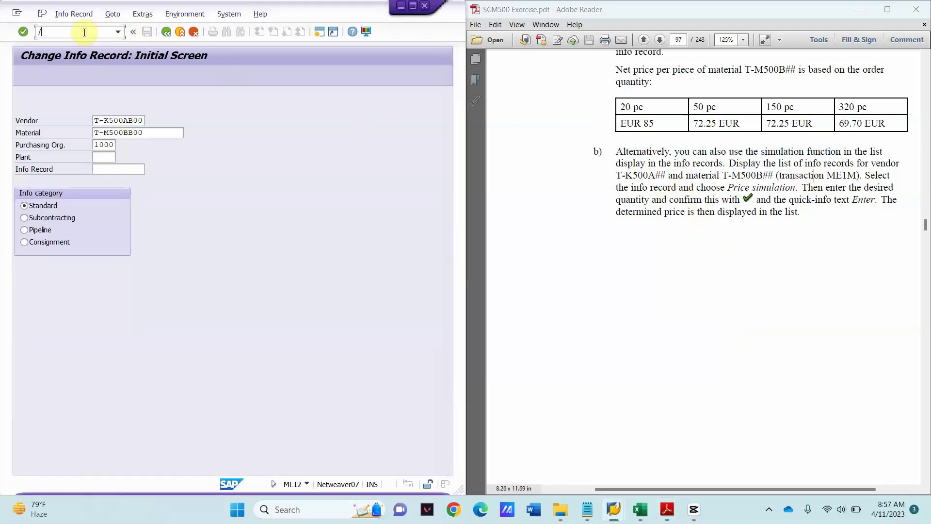
type("/")
key("Return")
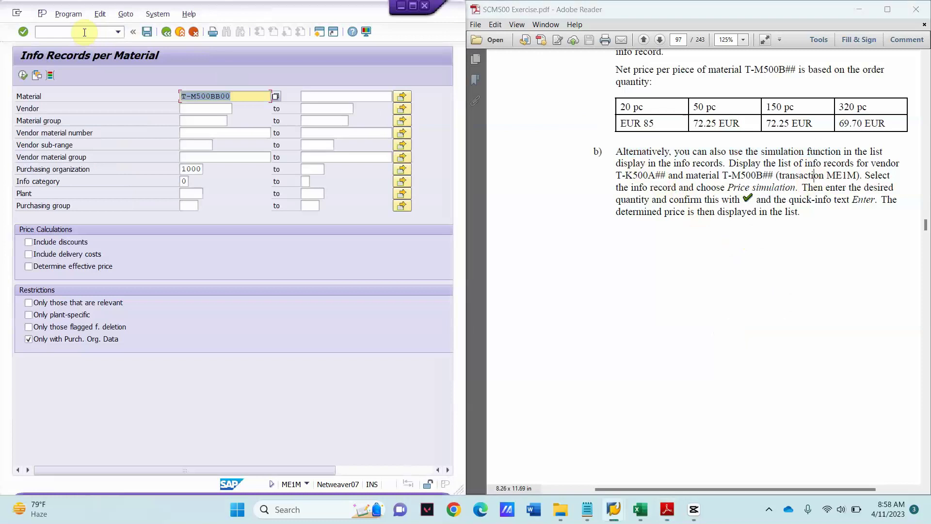
left_click(199, 107)
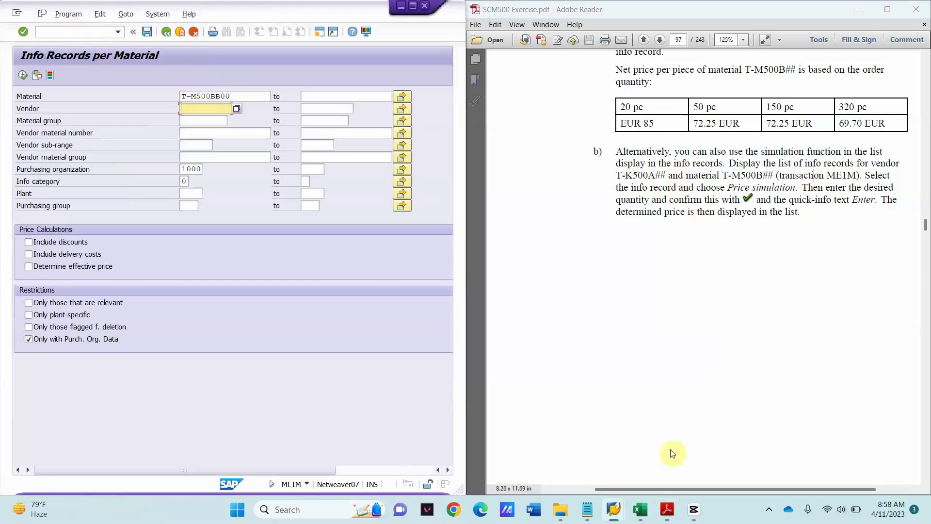
mouse_move(640, 518)
left_click(575, 434)
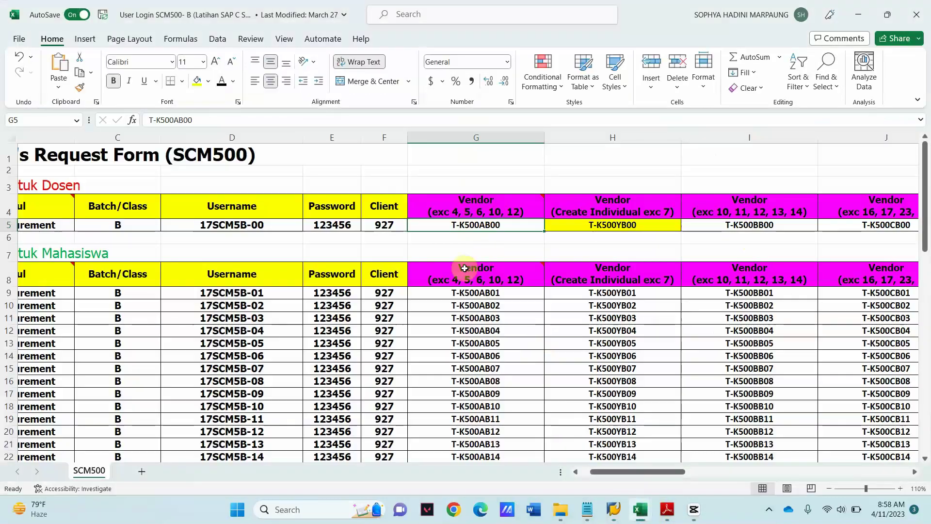
left_click(858, 15)
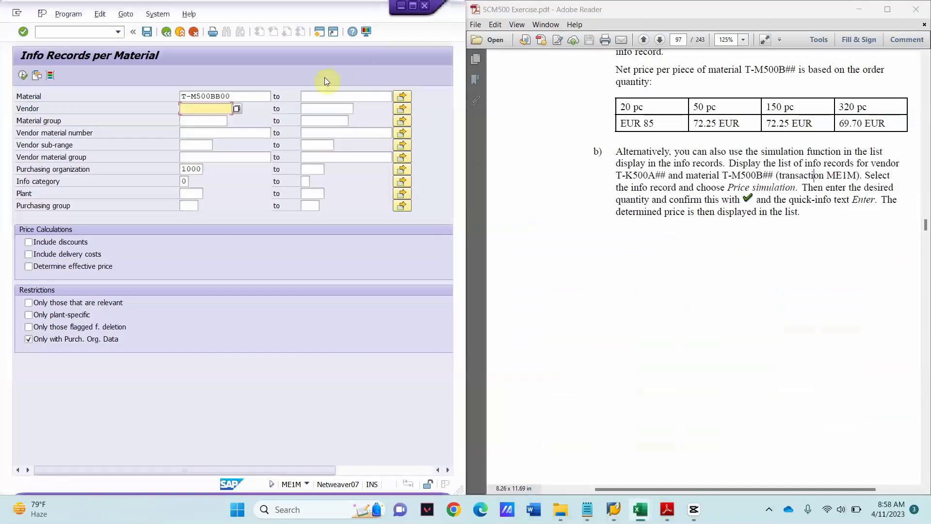
type("T-K500AB00")
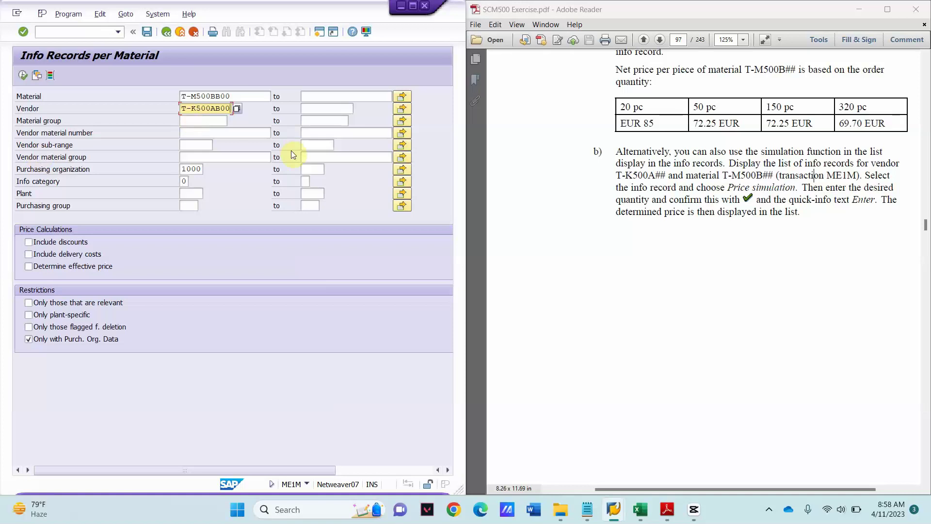
left_click(22, 75)
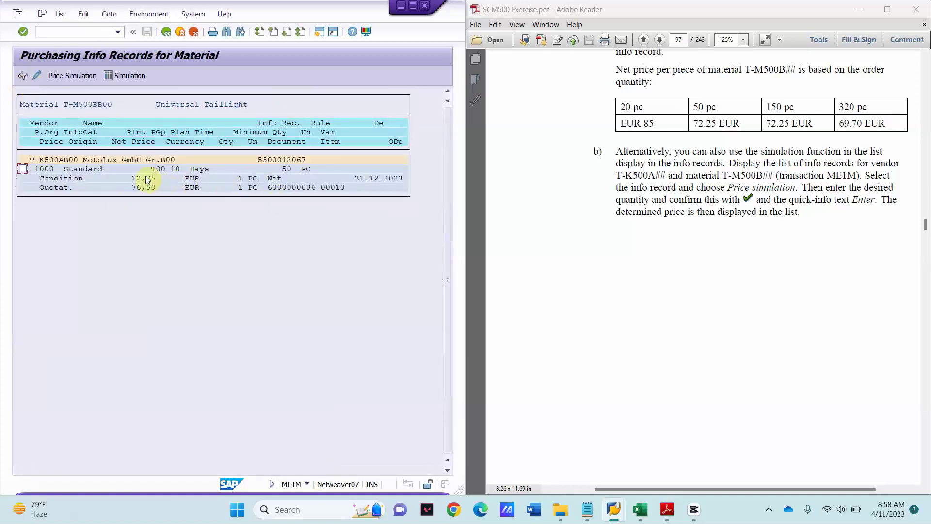
Check the condition and quotation prices of vendor T-K500AB00, and run a price simulation of its info record for 50 pieces.
left_click(134, 176)
left_click(144, 187)
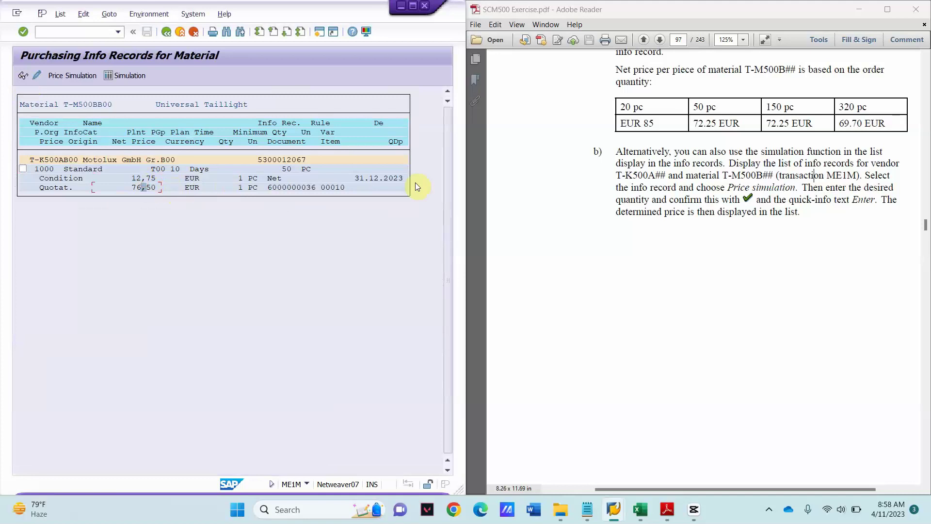
left_click(23, 169)
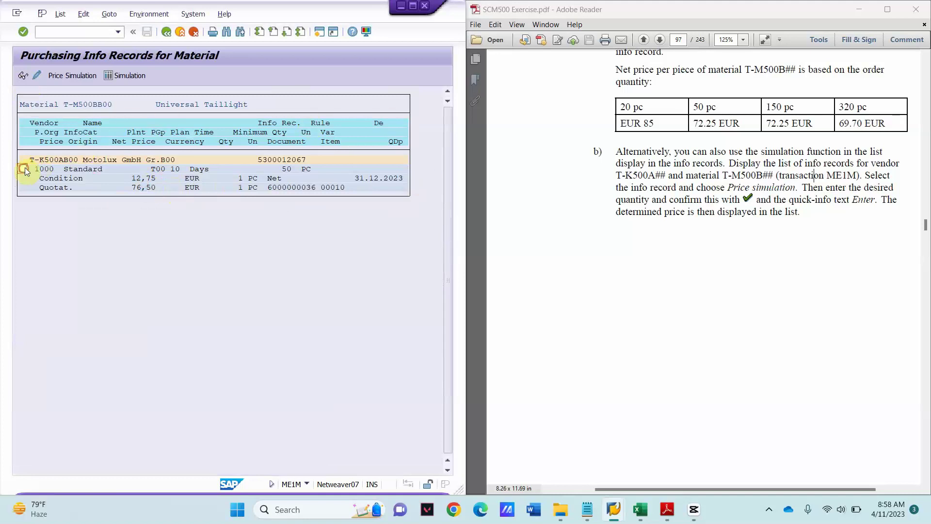
left_click(62, 76)
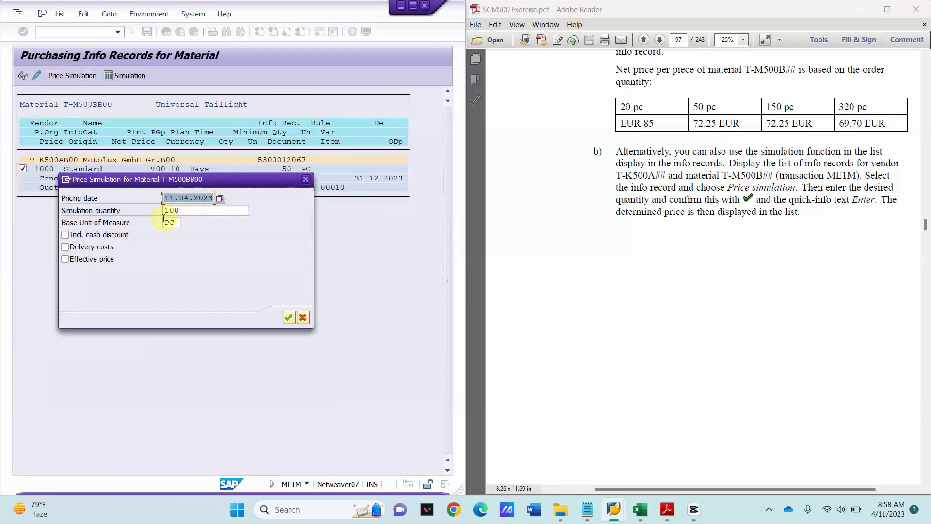
double_click(187, 210)
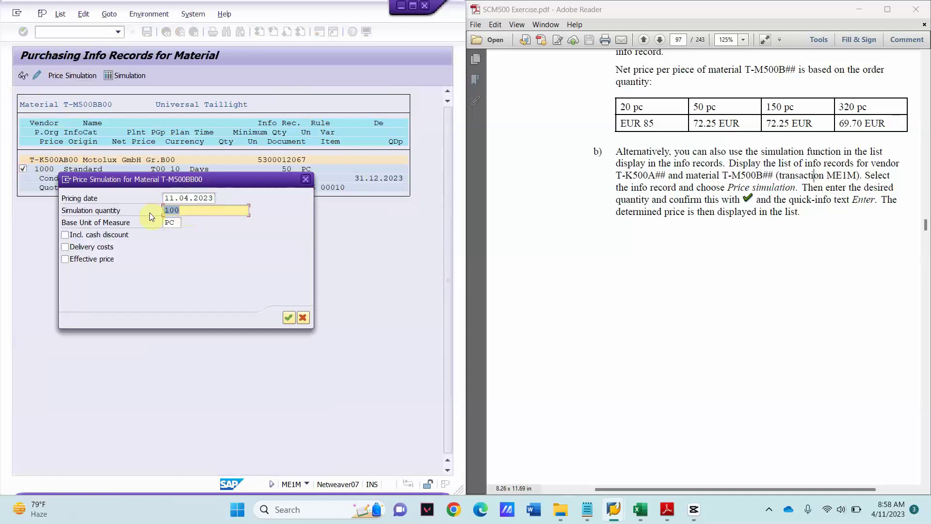
type("50")
left_click(286, 316)
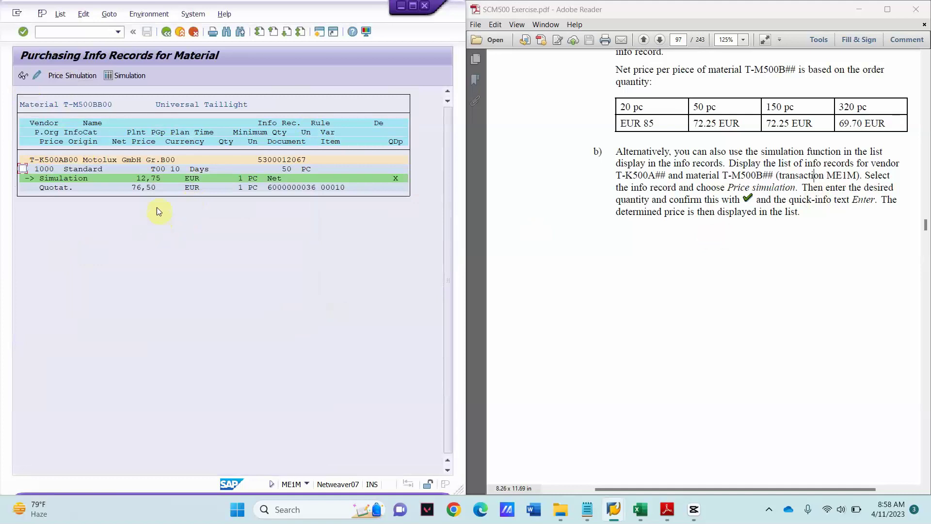
left_click(140, 188)
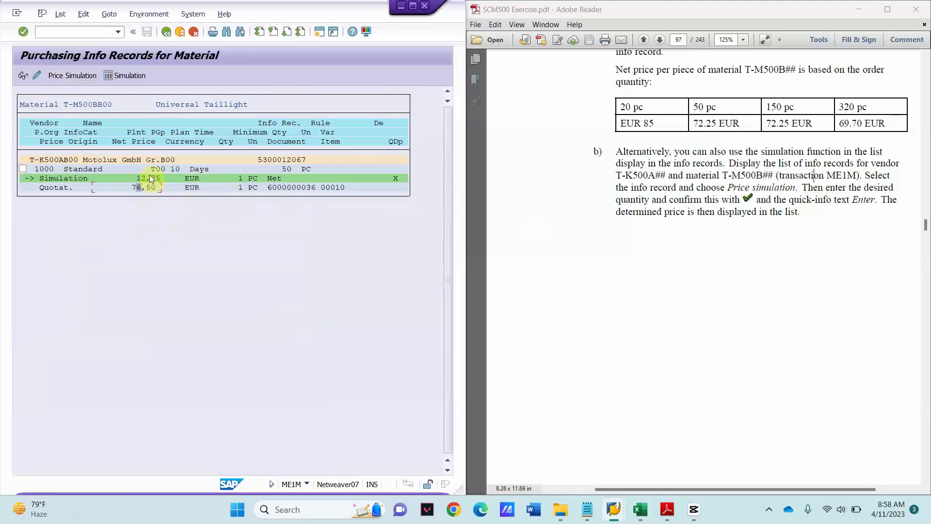
Run the price simulation for the vendor's info record again with a simulation quantity of 150.
left_click(75, 76)
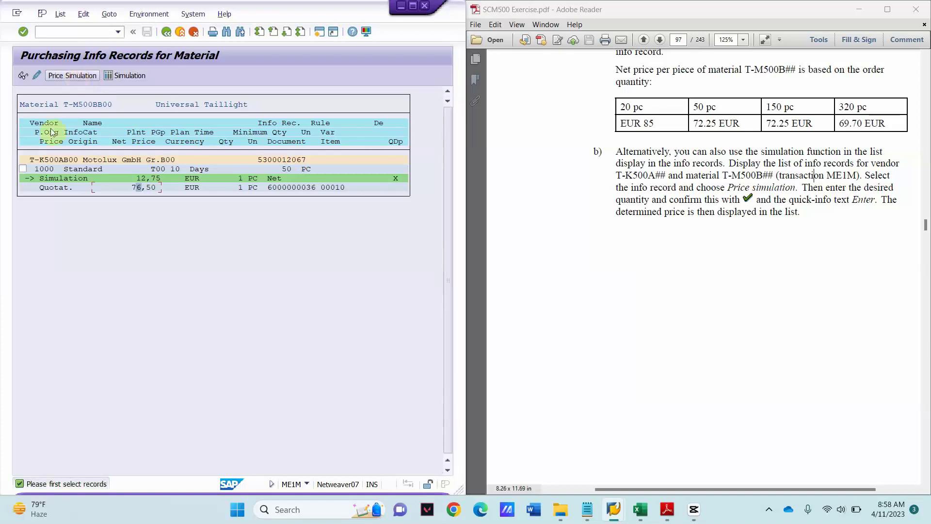
left_click(23, 169)
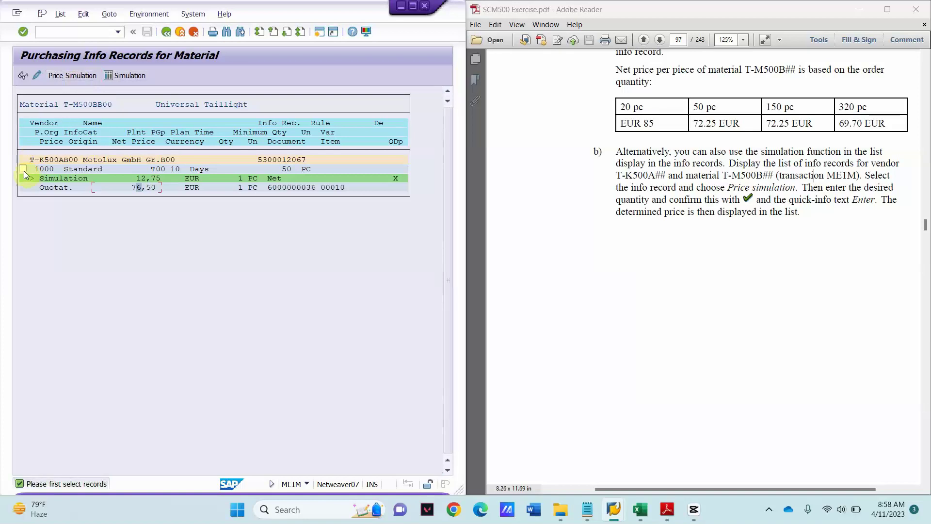
left_click(63, 78)
key("Tab")
type("150")
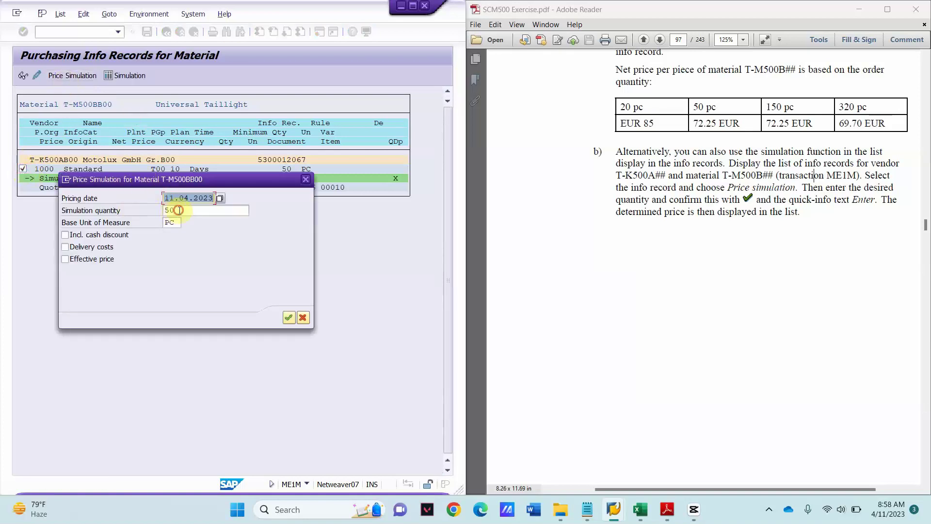
left_click(288, 318)
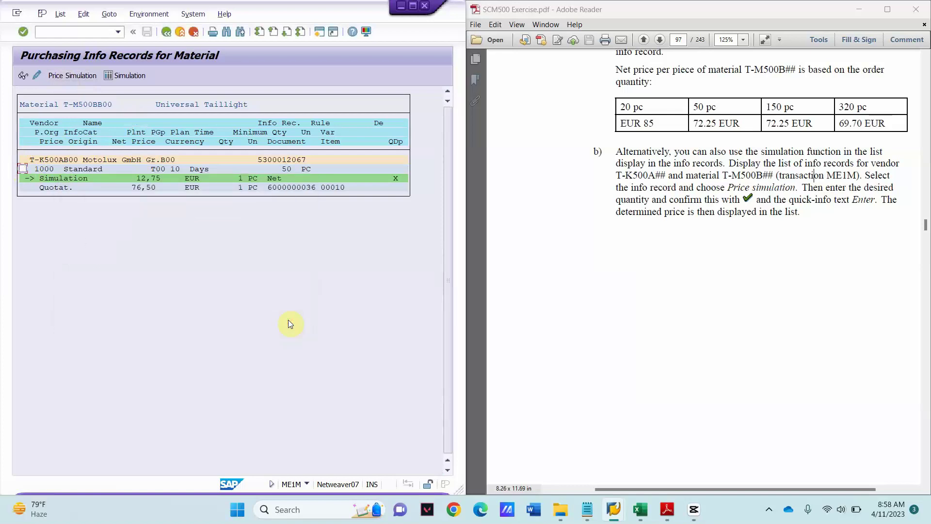
Simulate the info record's price for 150 pieces including cash discount, delivery costs and effective price.
left_click(23, 168)
left_click(72, 75)
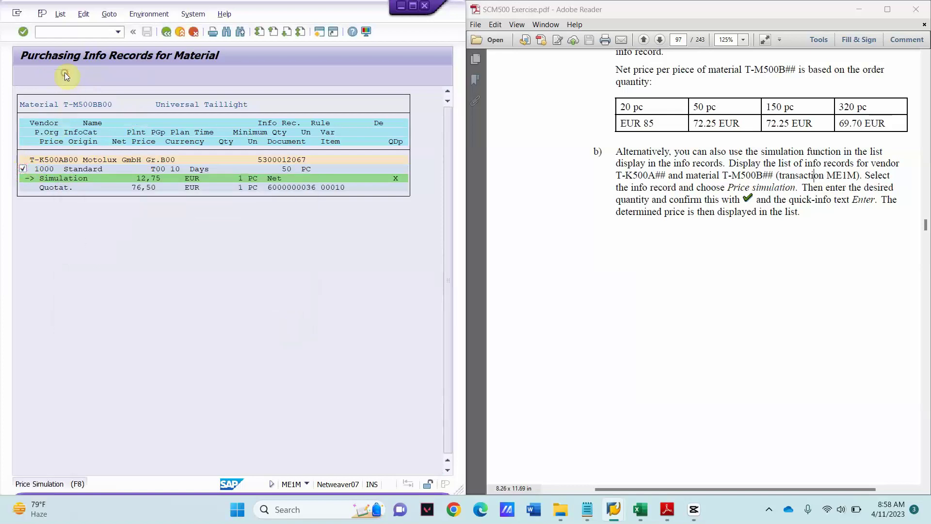
left_click(190, 209)
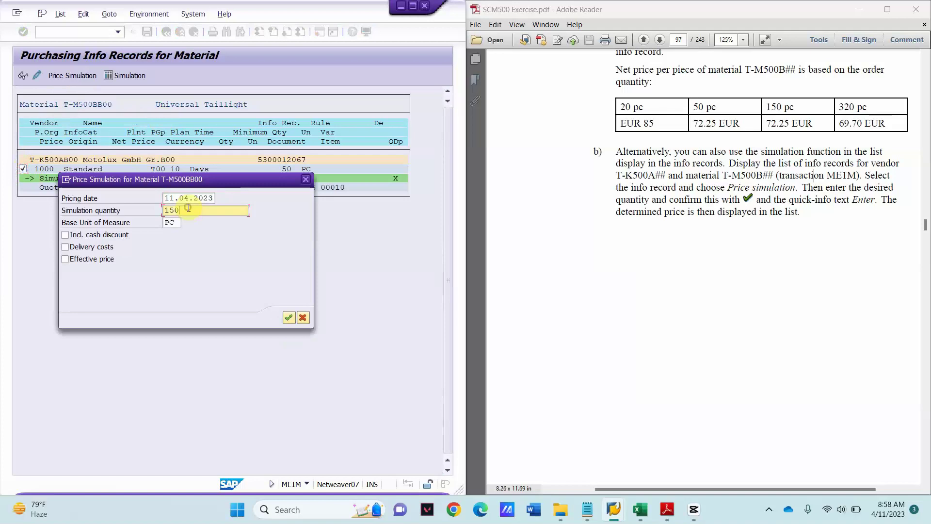
left_click(65, 234)
left_click(65, 247)
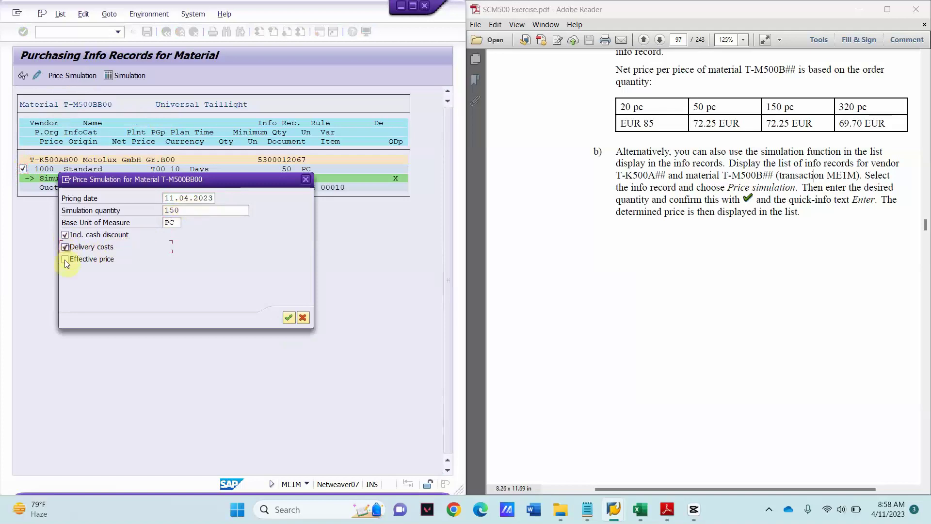
left_click(65, 259)
left_click(288, 318)
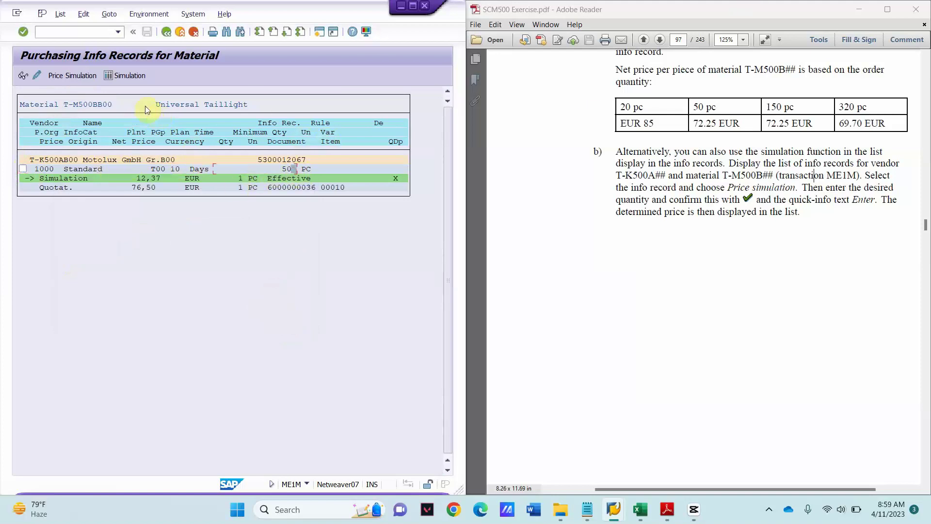
Open the detailed price simulation calculation in a maximized window, review the quantity and condition lines, and return to the info record list.
left_click(128, 76)
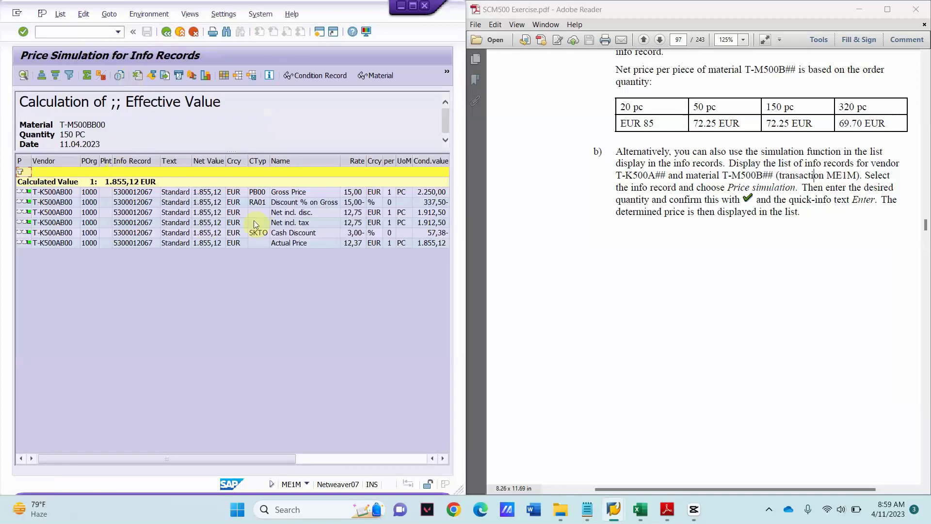
left_click(415, 10)
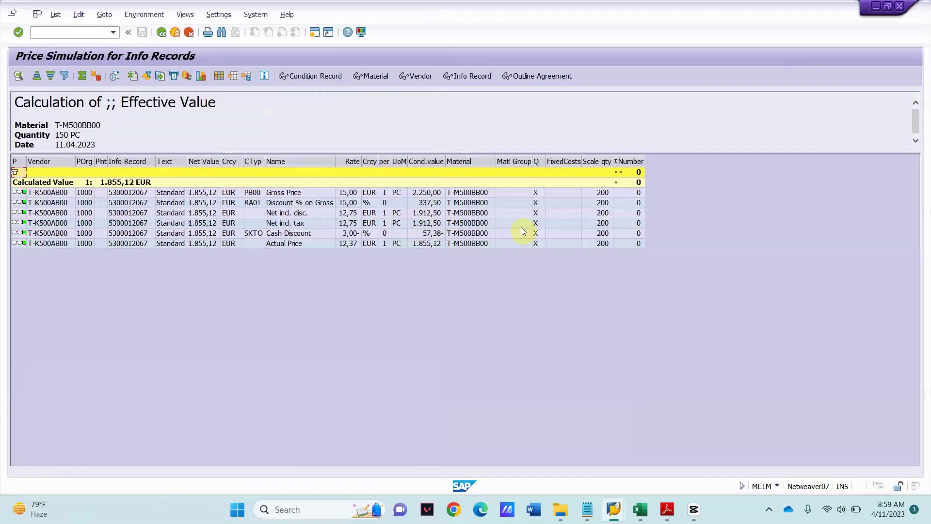
left_click_drag(54, 135, 90, 135)
left_click(160, 37)
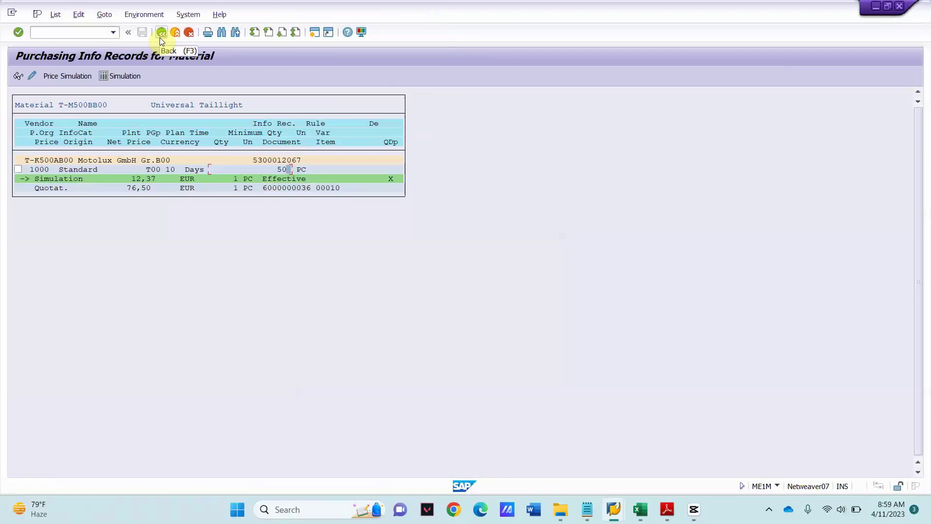
Go back to the ME1M selection and list the info records again for material T-M500BB00 and vendor T-K500AB00.
left_click(160, 33)
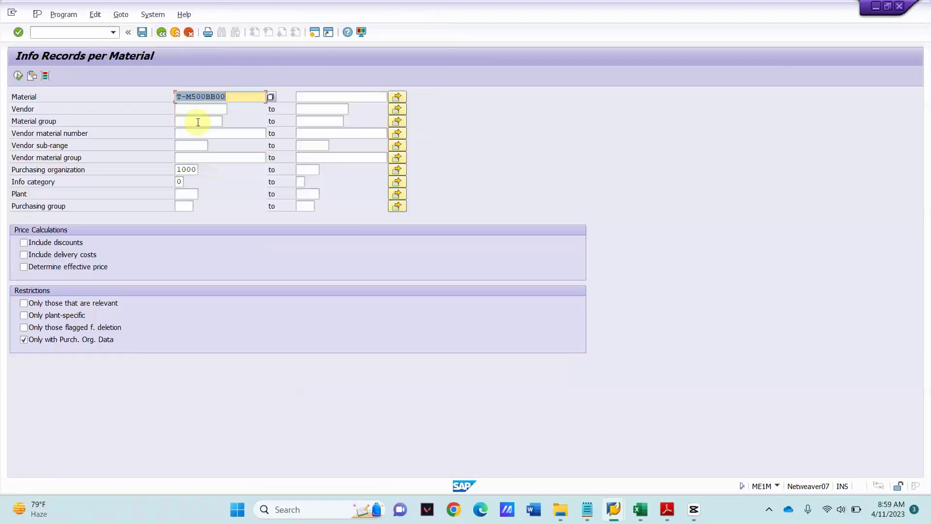
left_click(230, 97)
left_click(195, 108)
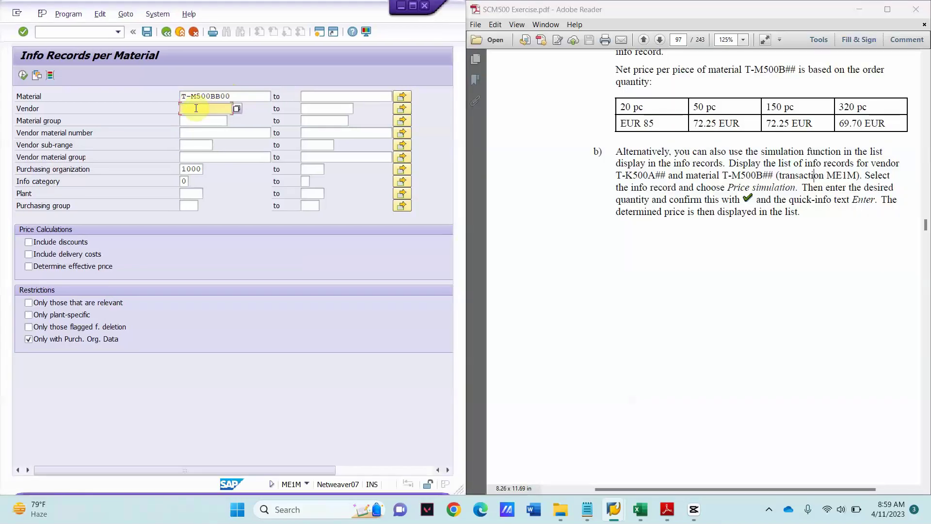
type("T-K500AB00")
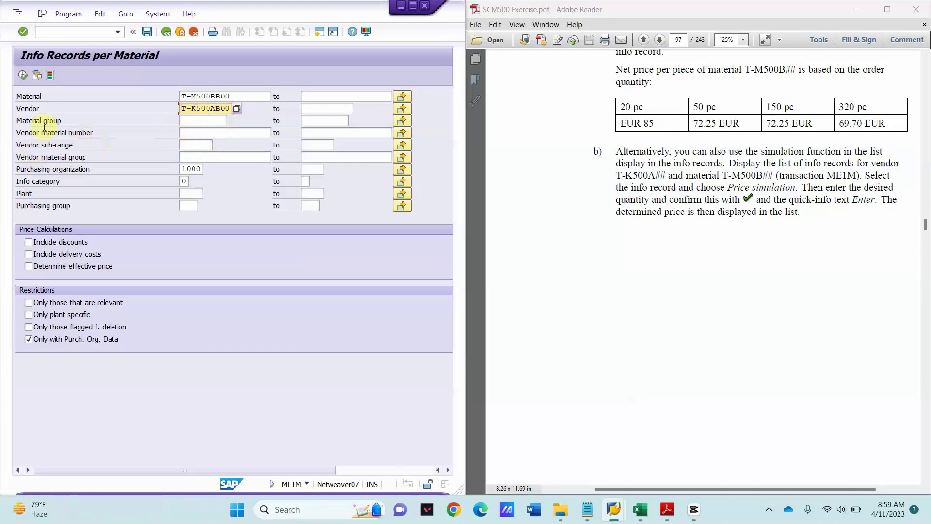
left_click(23, 75)
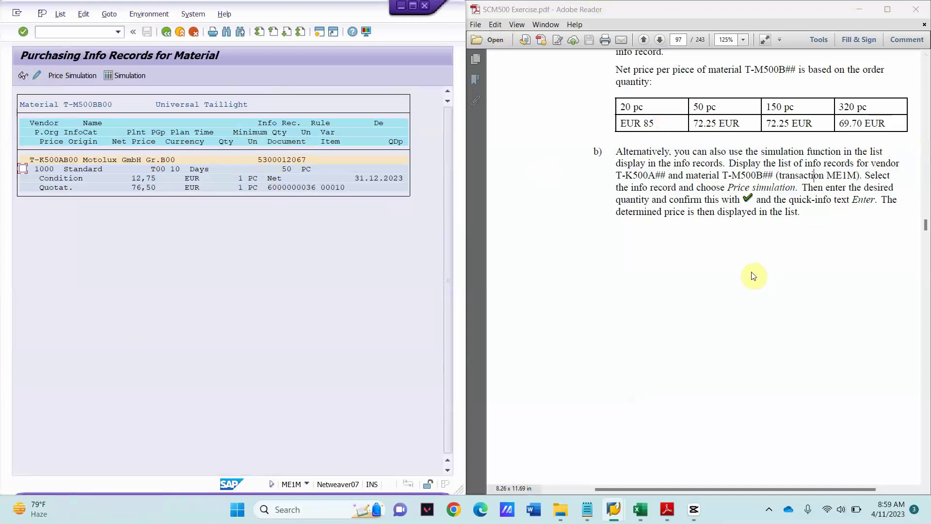
Open the info record in change mode, check its minimum quantity, and return to the list to compare with the exercise text.
scroll(753, 276, "up", 3)
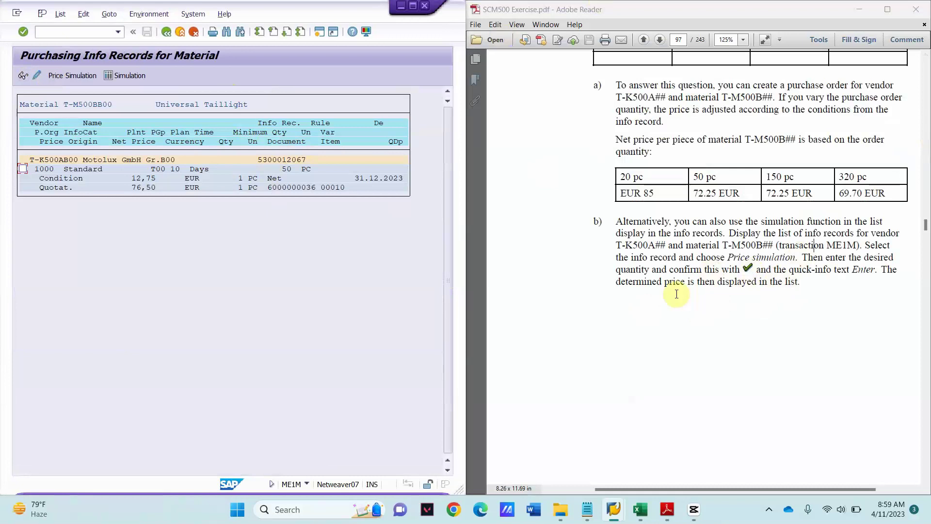
left_click(38, 76)
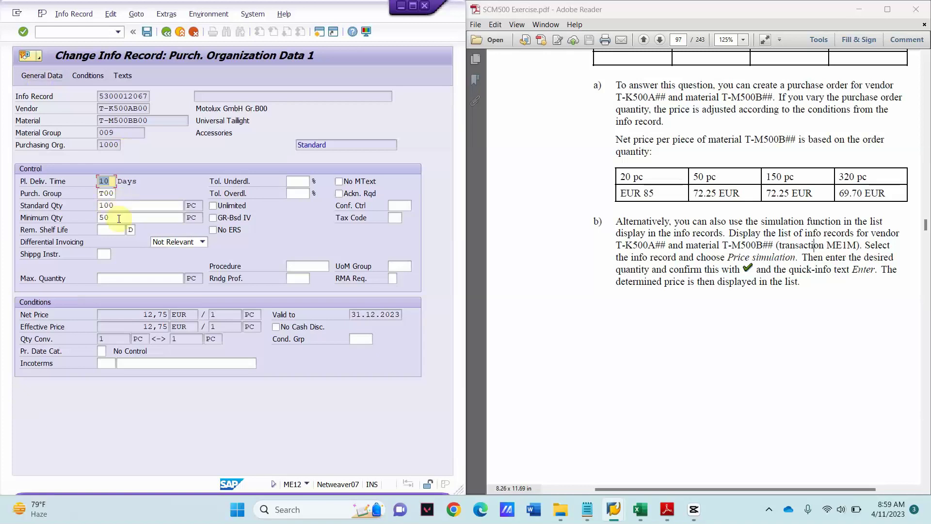
left_click_drag(121, 217, 90, 217)
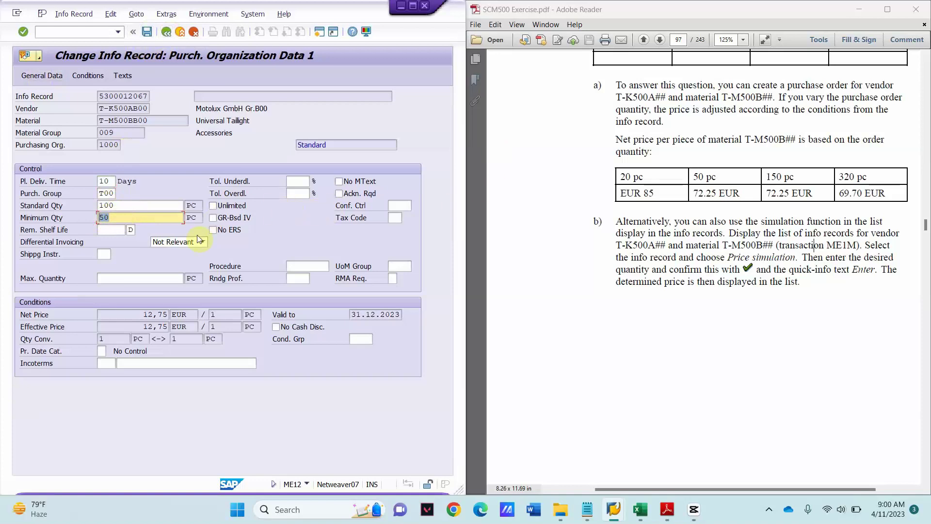
left_click(168, 33)
left_click(240, 210)
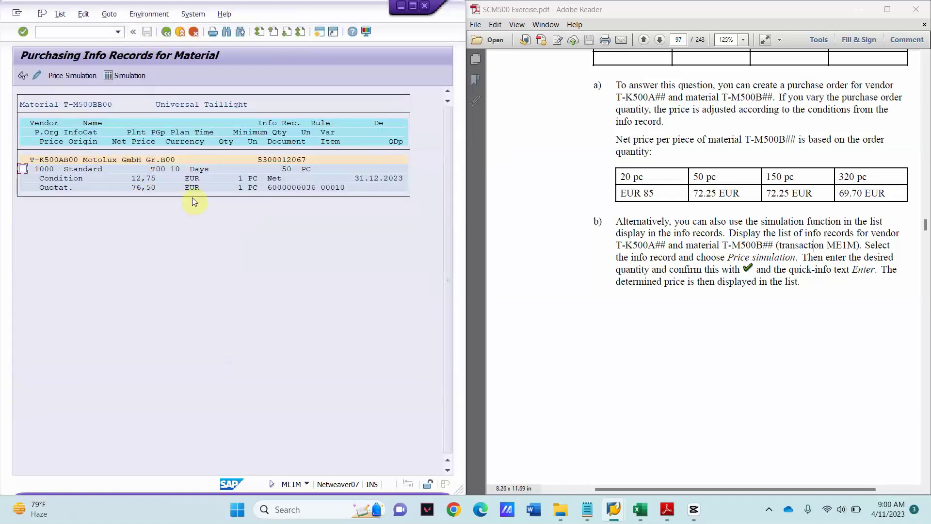
left_click(287, 169)
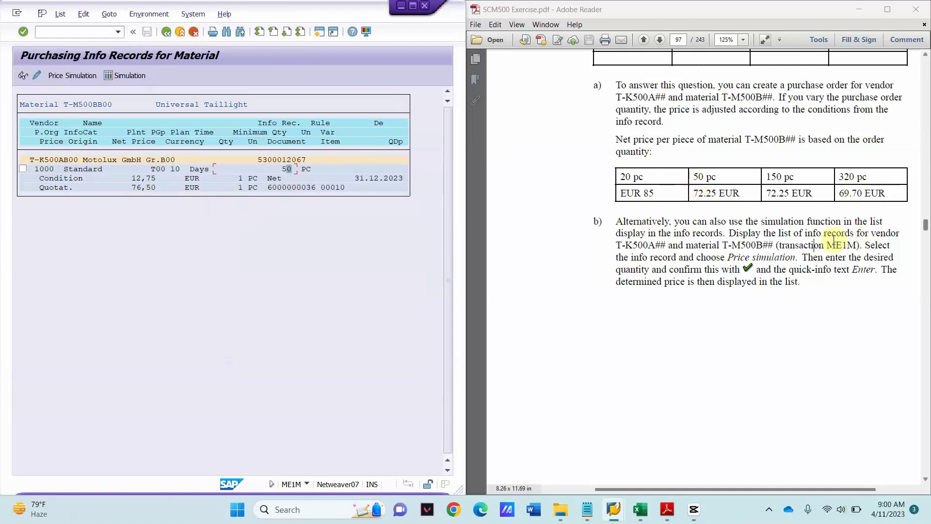
scroll(785, 310, "down", 5)
scroll(782, 307, "up", 5)
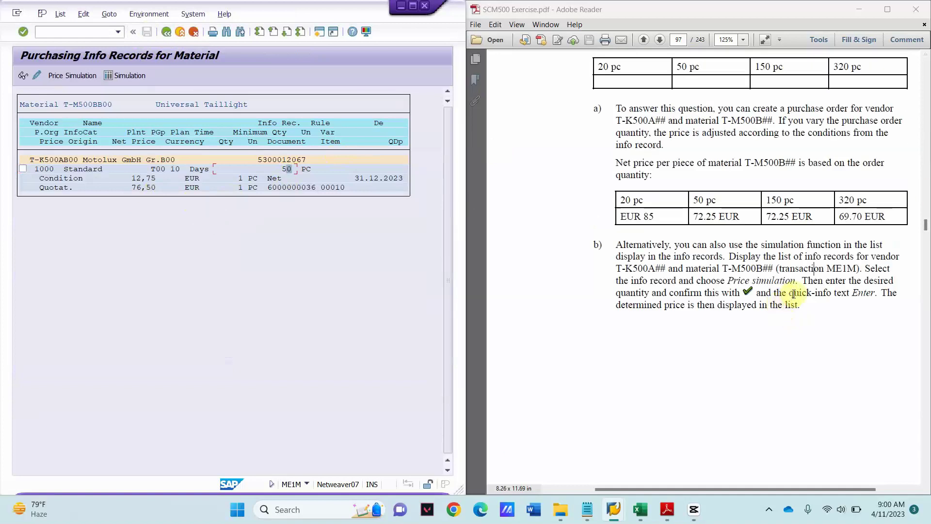
Open the info record from its condition price, switch it to change mode, and open the conditions for the validity period starting 11.04.2023.
double_click(151, 180)
left_click(66, 14)
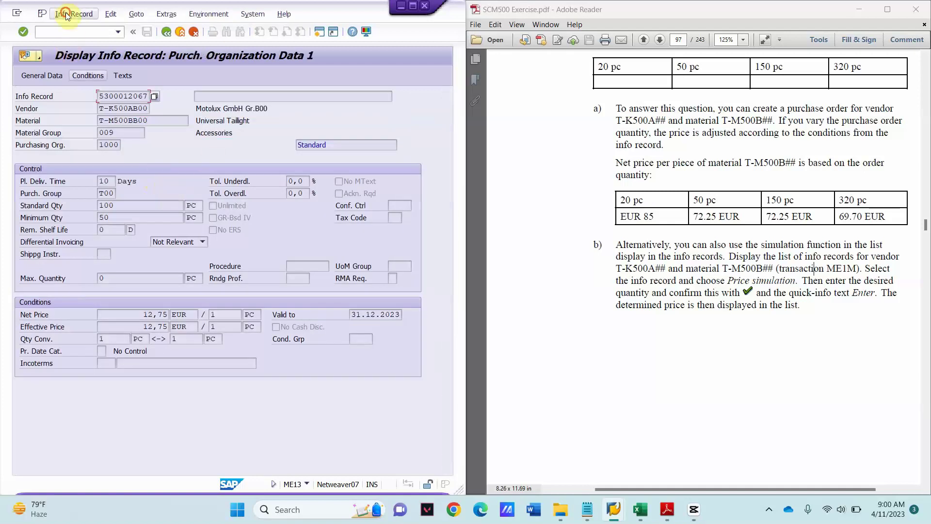
left_click(77, 42)
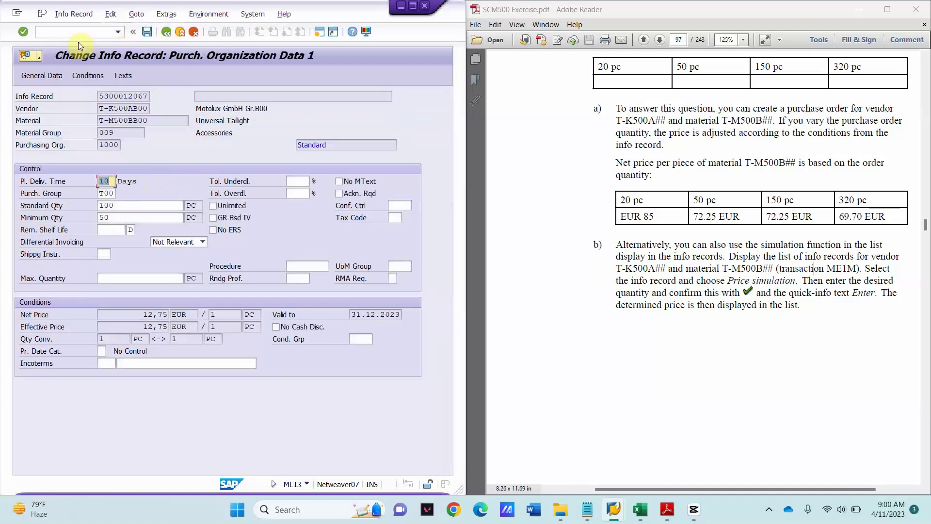
left_click(84, 77)
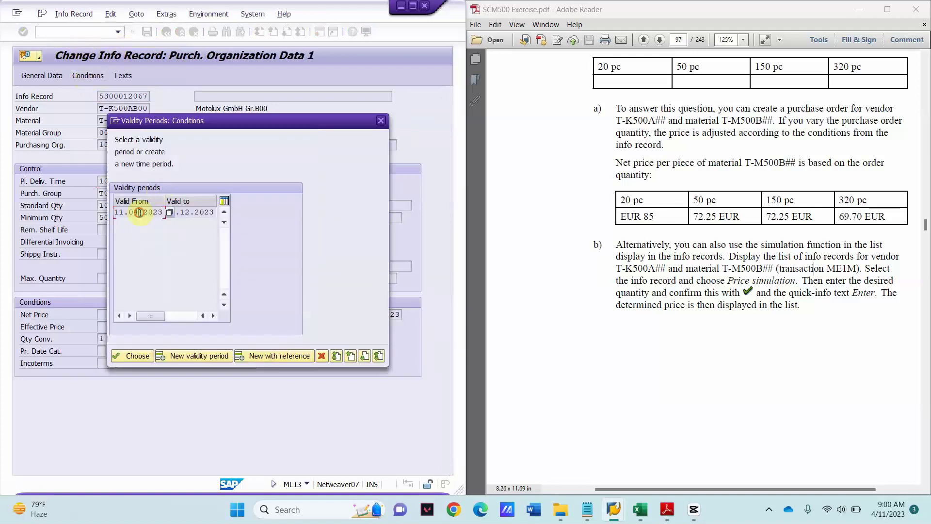
left_click(127, 359)
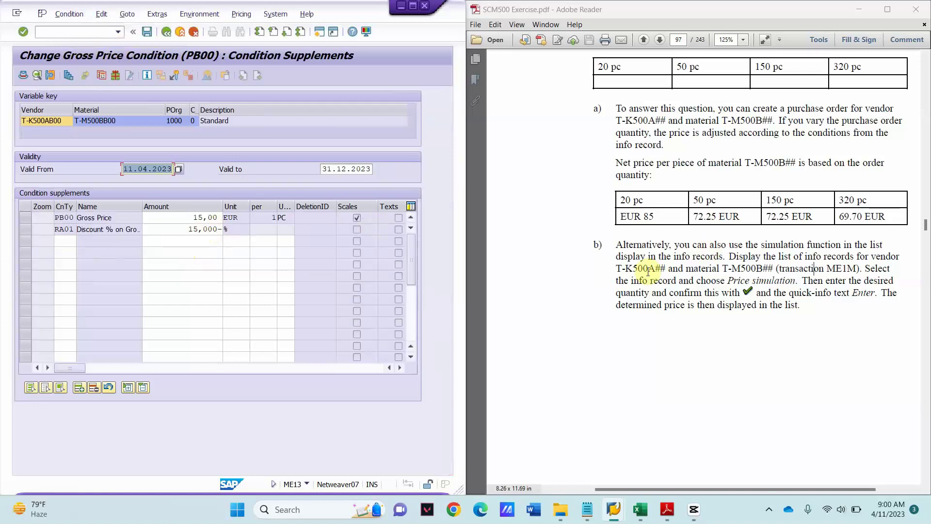
Look up the condition amounts in the exercise, set the PB00 gross price to 85 EUR, and save the info record.
scroll(721, 230, "up", 4)
scroll(721, 230, "up", 6)
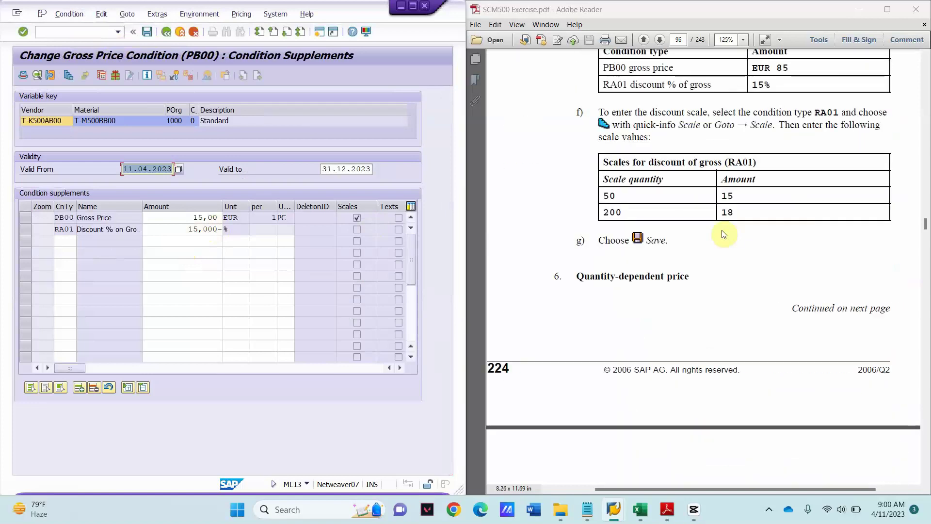
scroll(722, 216, "up", 1)
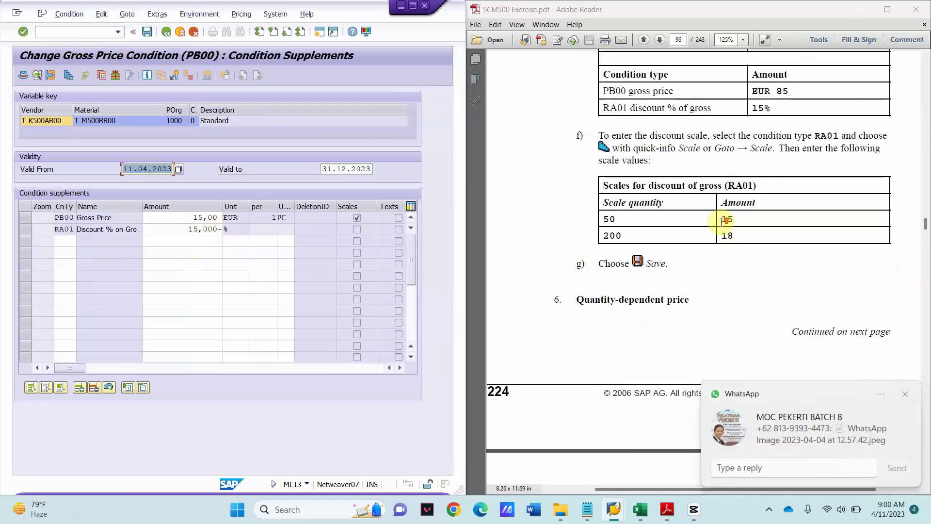
left_click(904, 394)
scroll(704, 224, "up", 1)
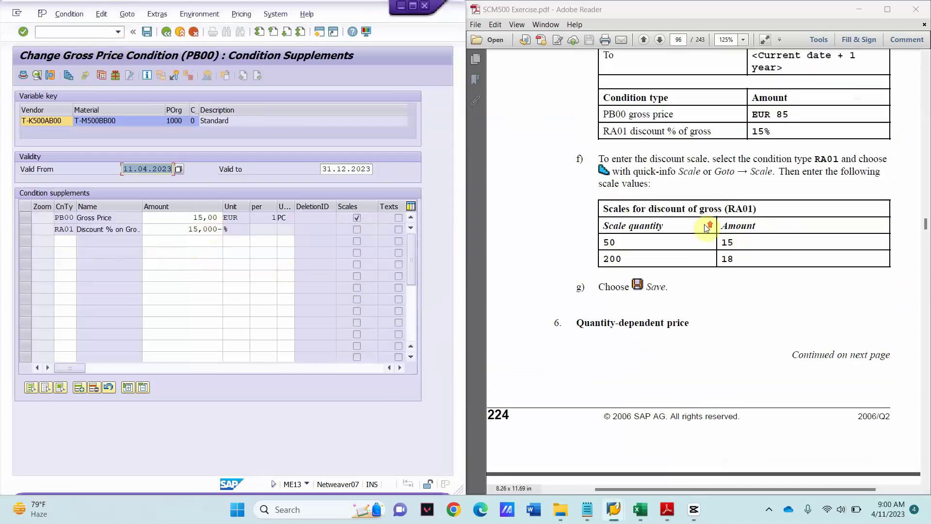
left_click_drag(192, 218, 235, 221)
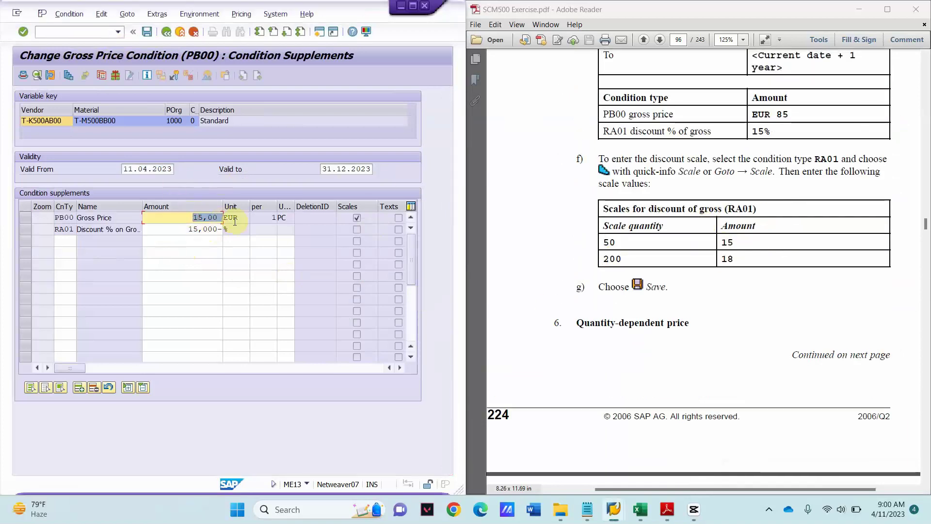
type("85")
key("ctrl+s")
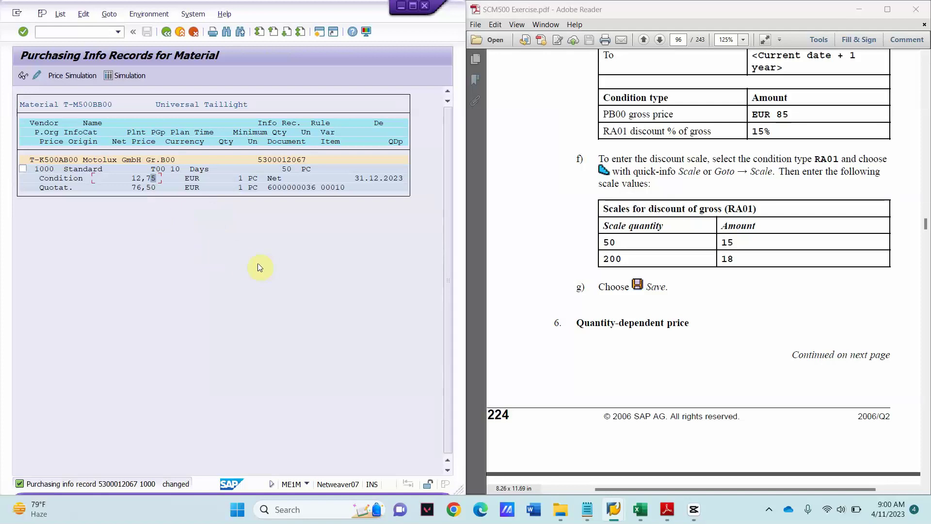
Return to the ME1M selection, enter vendor T-K500AB00 for material T-M500BB00, and list the info records with the corrected price.
left_click(77, 76)
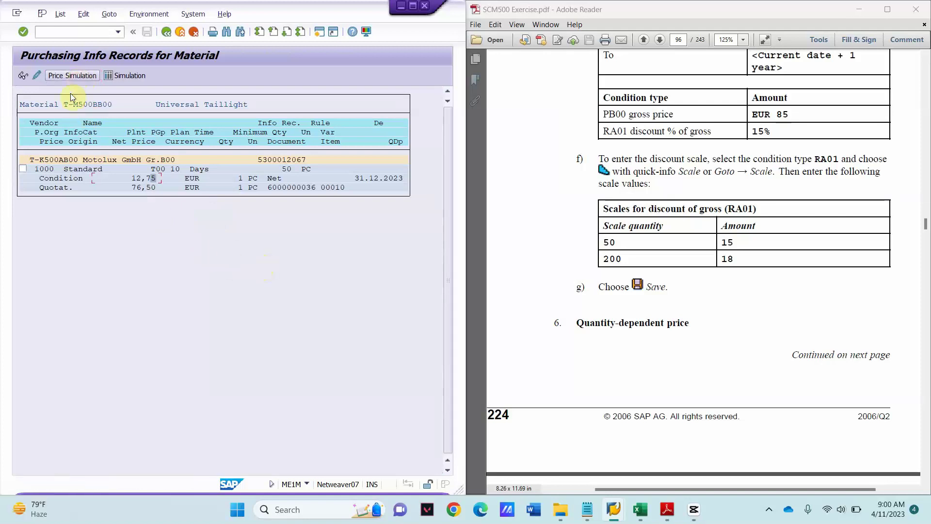
left_click(165, 33)
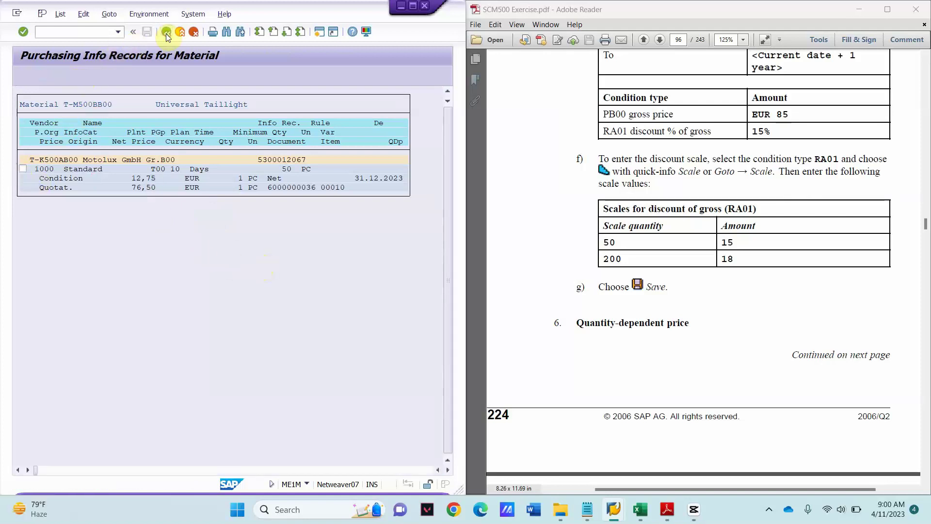
left_click(197, 111)
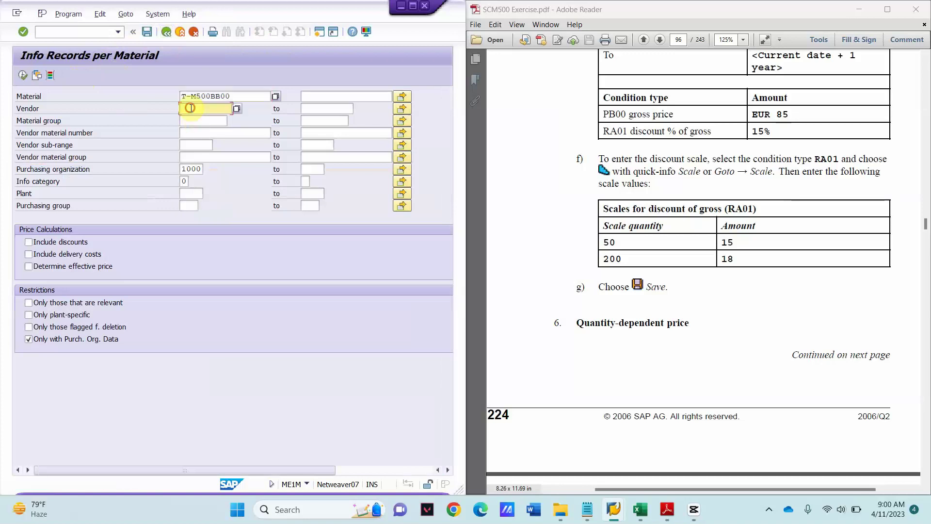
type("t")
left_click(199, 121)
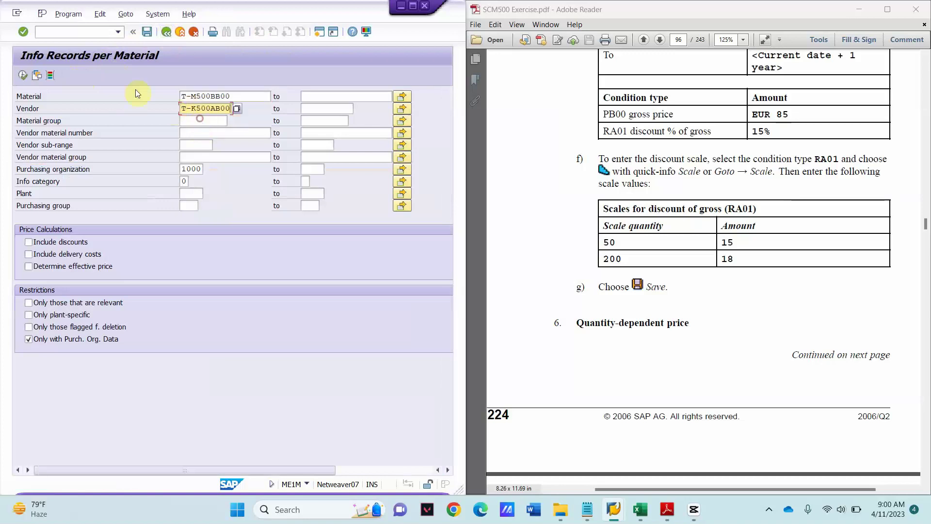
left_click(24, 78)
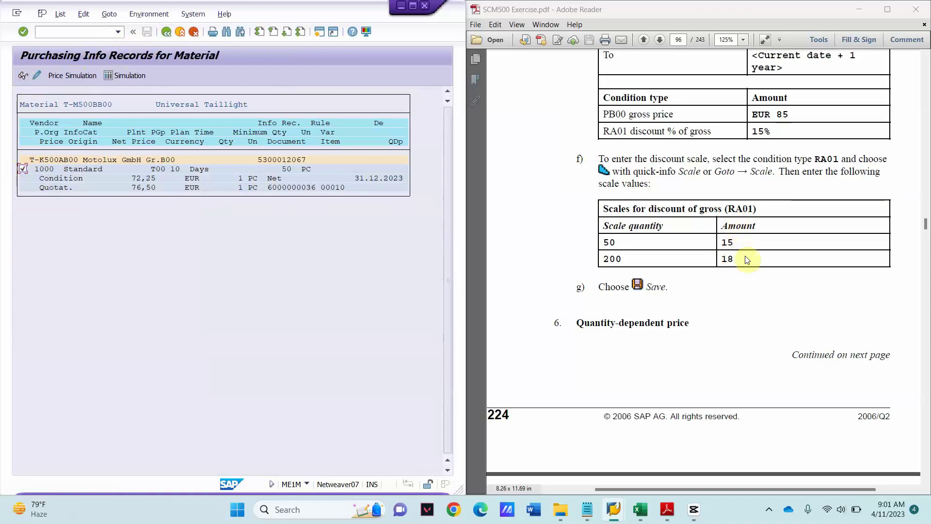
Compare the listed condition price with the exercise's net price table, and read on past the lesson summary to Exercise 13.
scroll(743, 259, "down", 5)
scroll(736, 312, "down", 3)
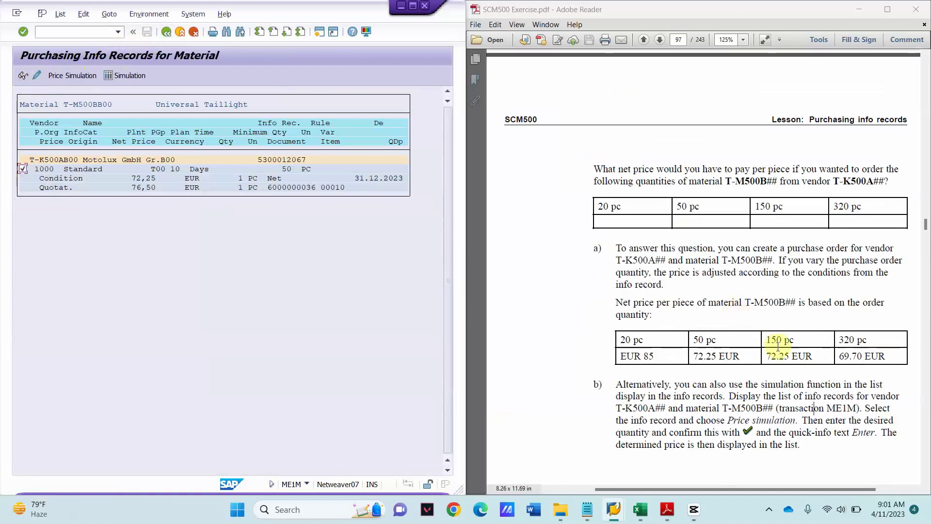
left_click(152, 180)
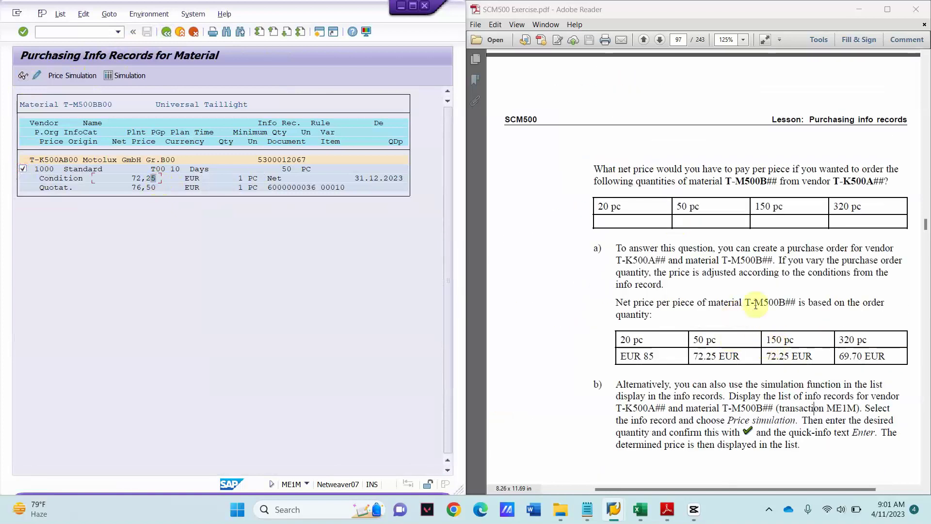
scroll(702, 369, "down", 9)
scroll(767, 376, "down", 15)
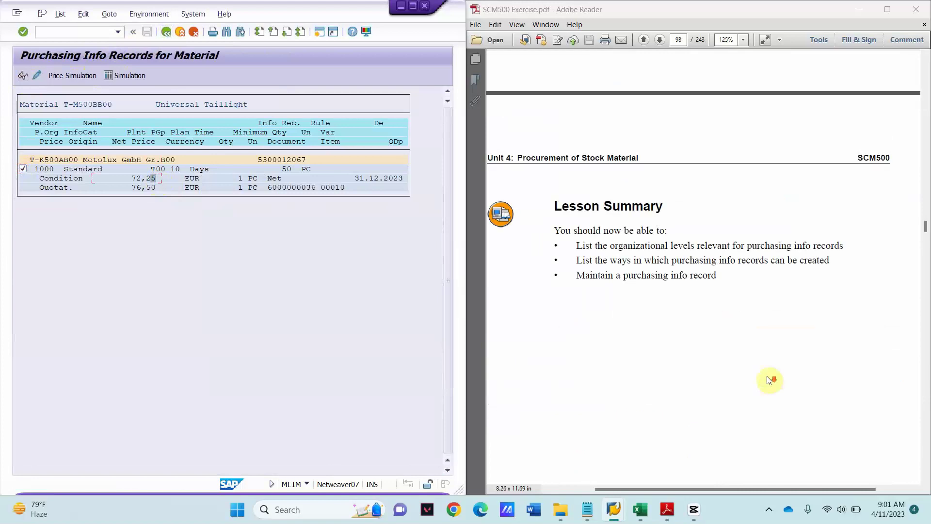
scroll(759, 402, "down", 3)
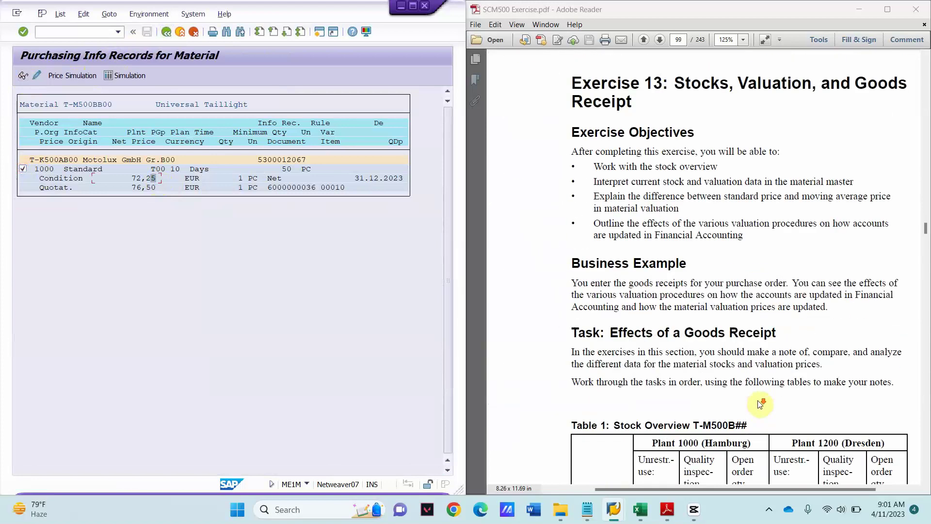